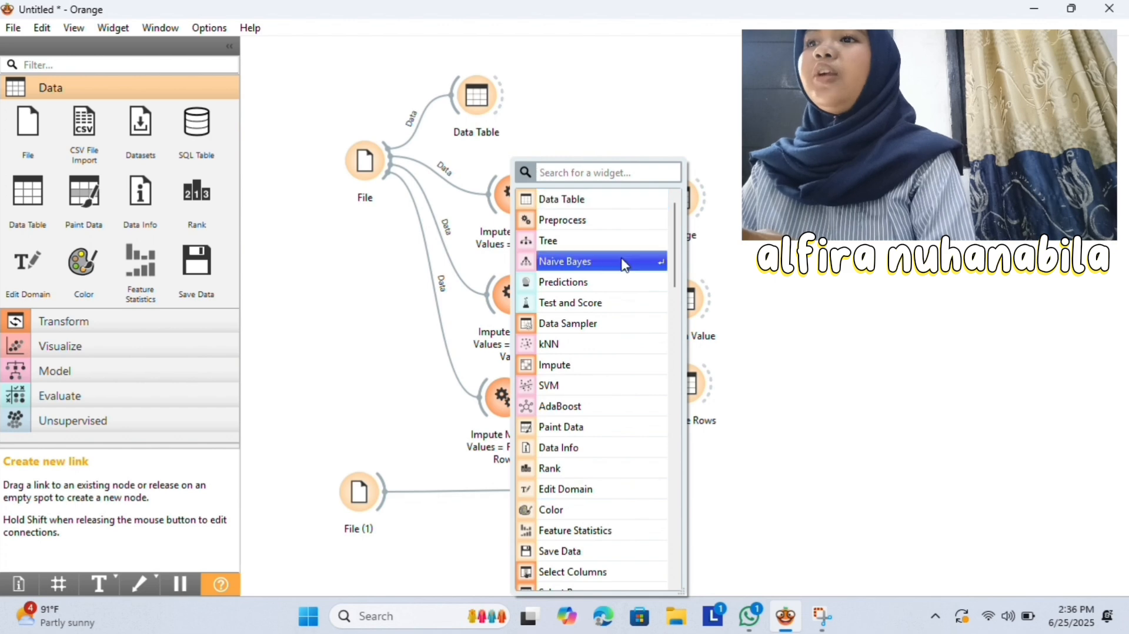
- Add a Data Table linked to File (1) and apply the target role to that file's Riwayat Kesehatan column
{"action": "left_click", "coordinate": [612, 203]}
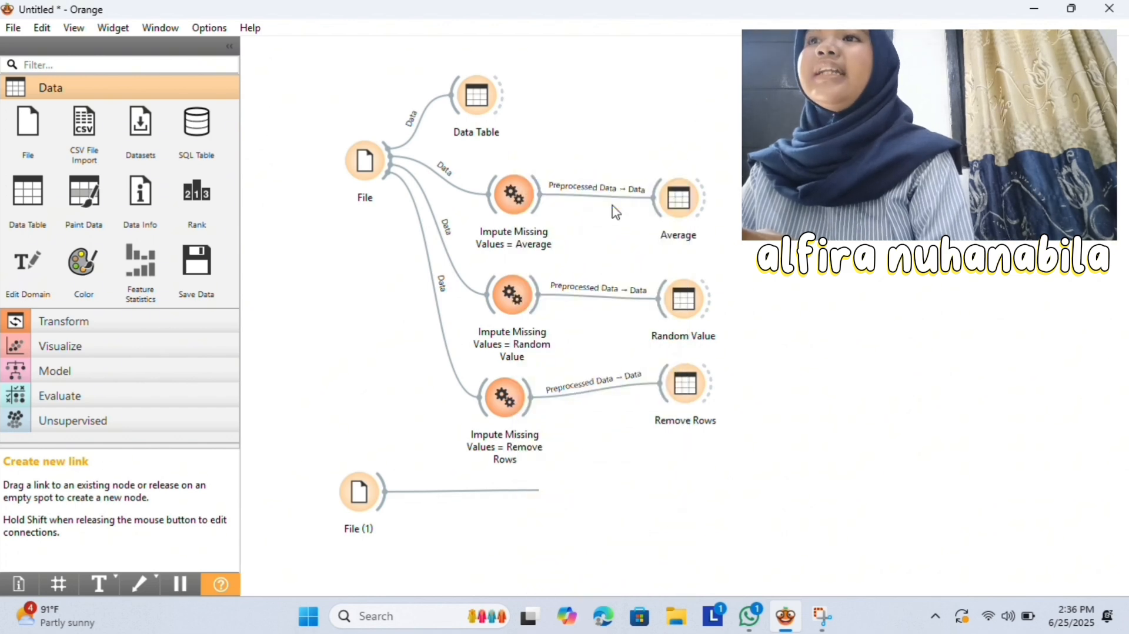
{"action": "double_click", "coordinate": [360, 491]}
{"action": "scroll", "coordinate": [569, 416], "scroll_direction": "down", "scroll_amount": 2}
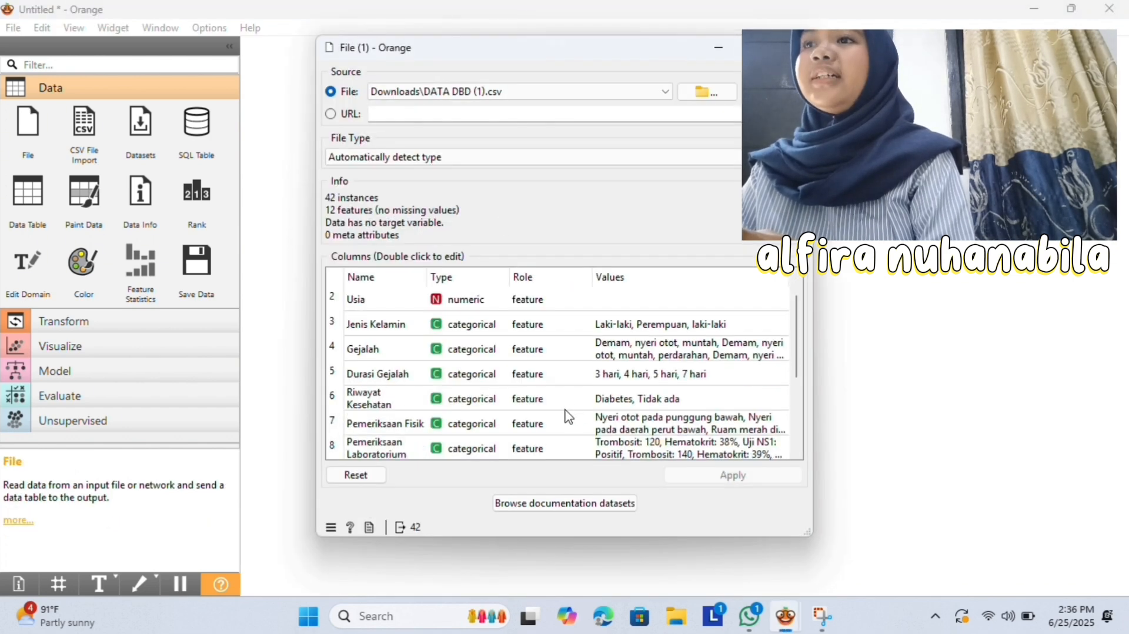
{"action": "scroll", "coordinate": [509, 383], "scroll_direction": "up", "scroll_amount": 2}
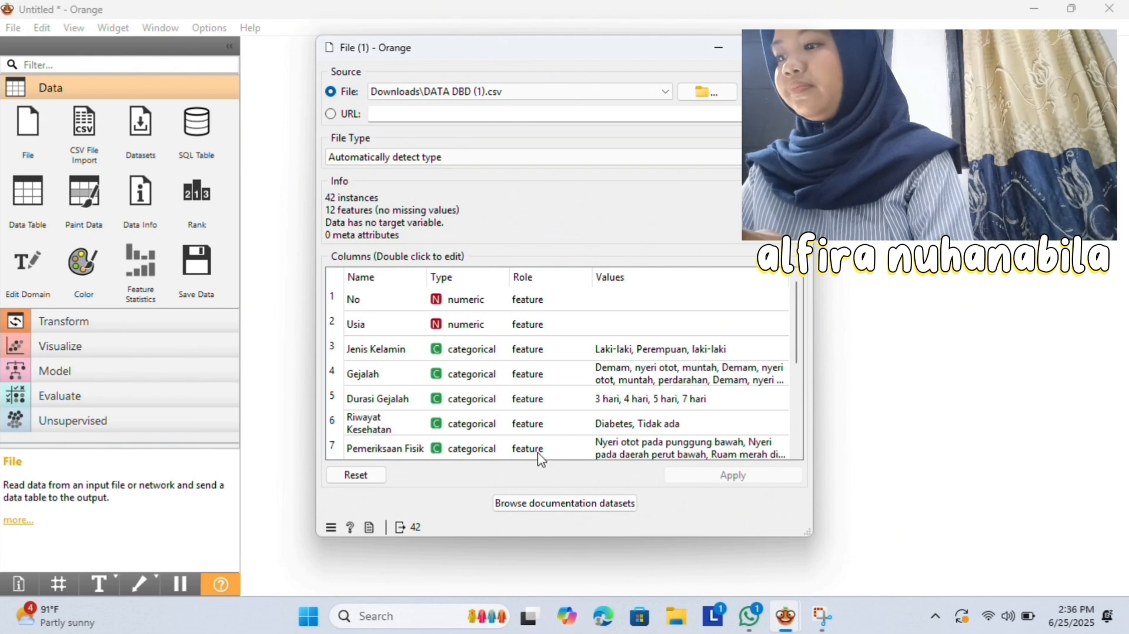
{"action": "double_click", "coordinate": [534, 429]}
{"action": "left_click", "coordinate": [533, 429]}
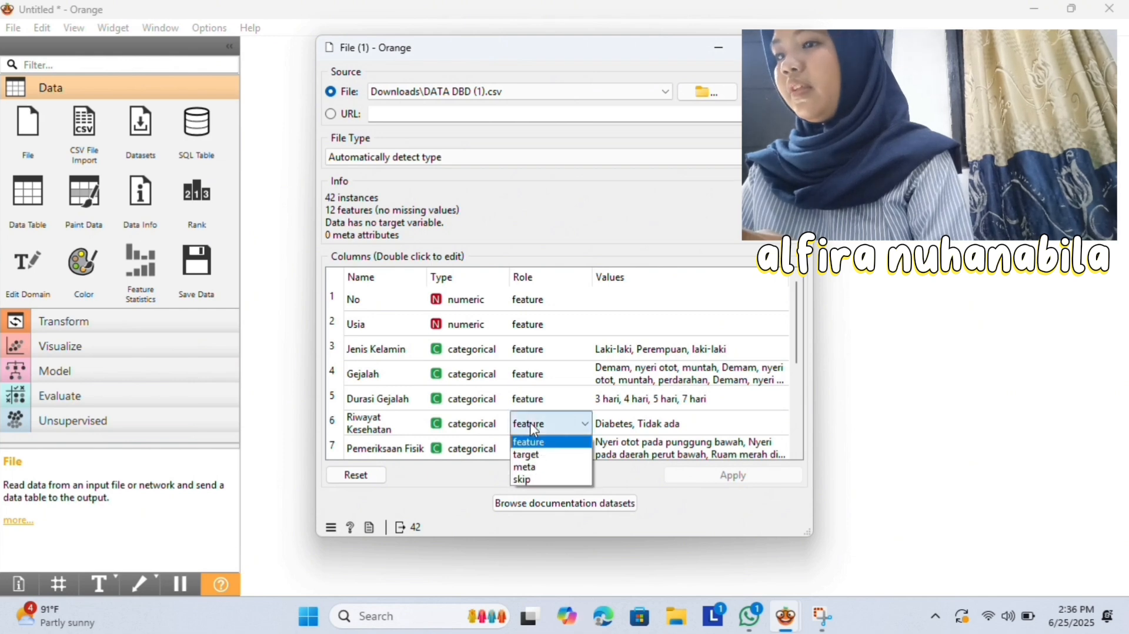
{"action": "left_click", "coordinate": [545, 454]}
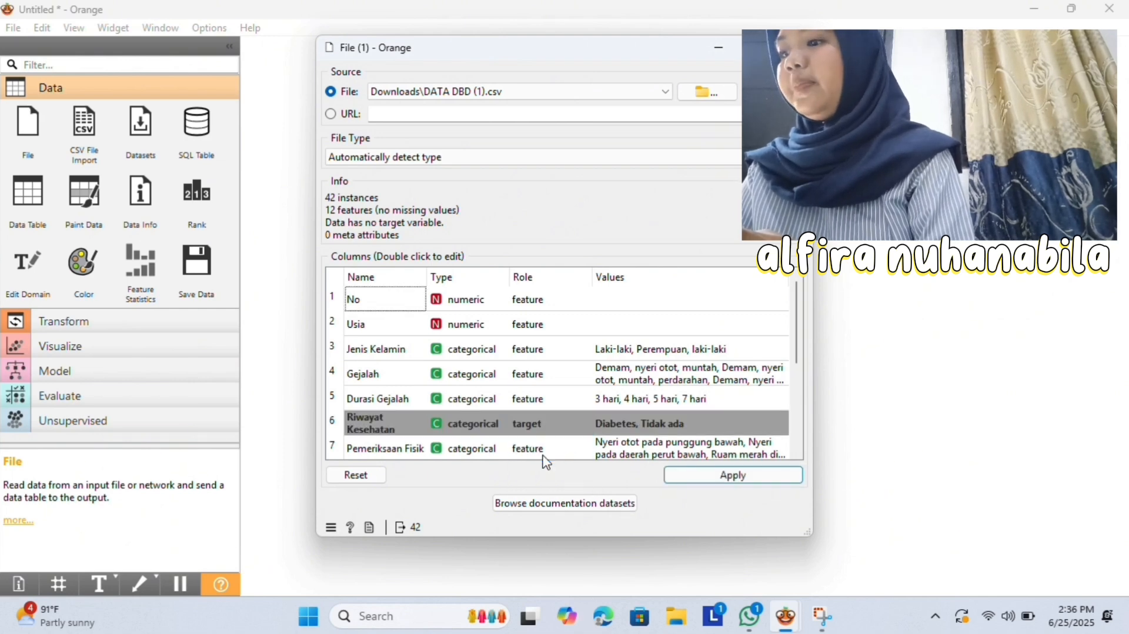
{"action": "left_click", "coordinate": [724, 480]}
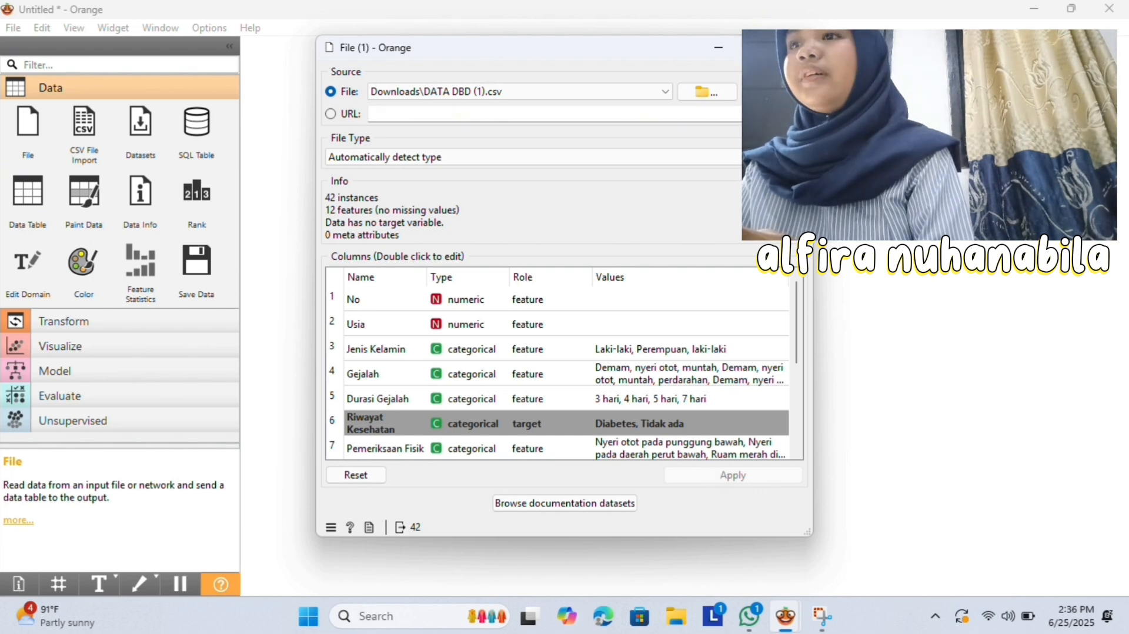
{"action": "left_click", "coordinate": [794, 48]}
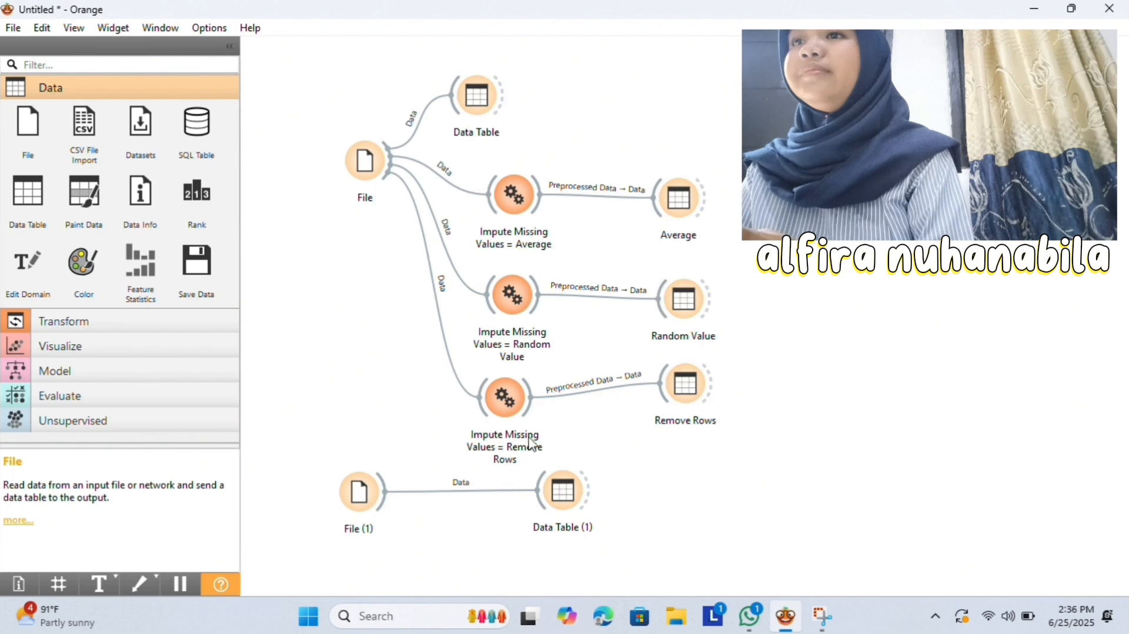
- Link a Preprocess widget to File (1) and remove its Impute Missing Values preprocessor, keeping Normalize Features to interval [0, 1]
{"action": "left_click_drag", "start_coordinate": [386, 513], "coordinate": [499, 578]}
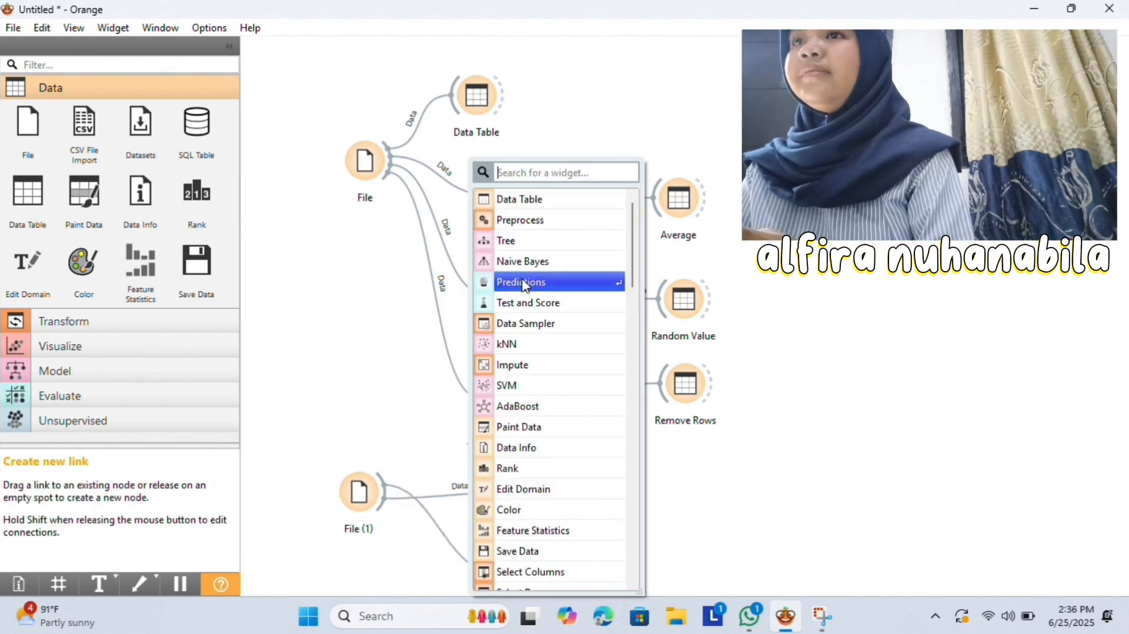
{"action": "left_click", "coordinate": [547, 226]}
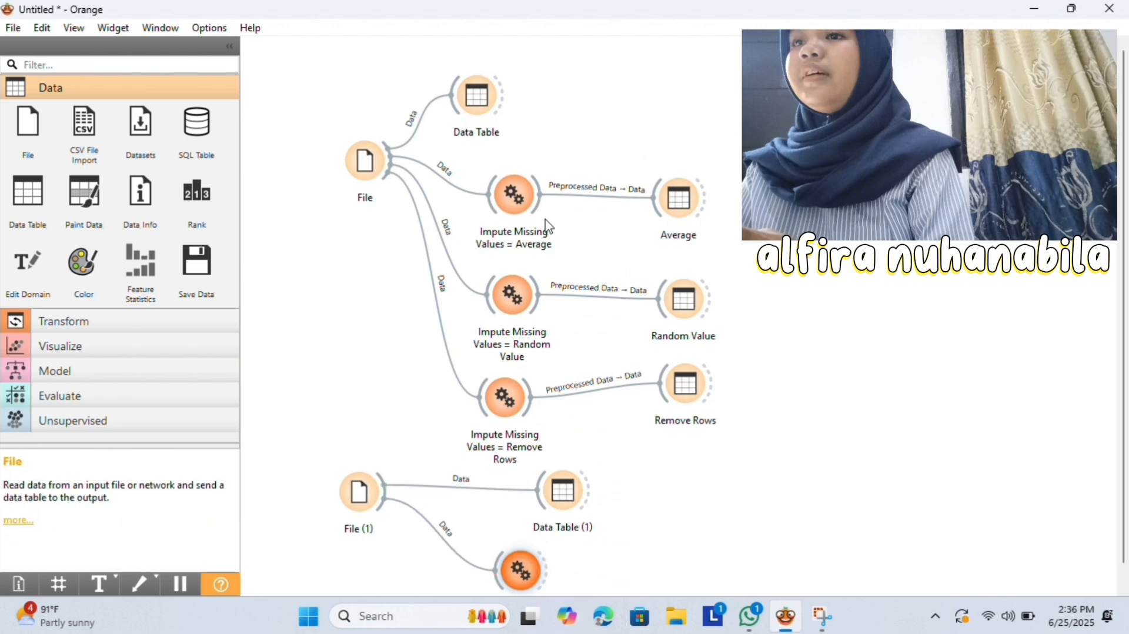
{"action": "double_click", "coordinate": [521, 570]}
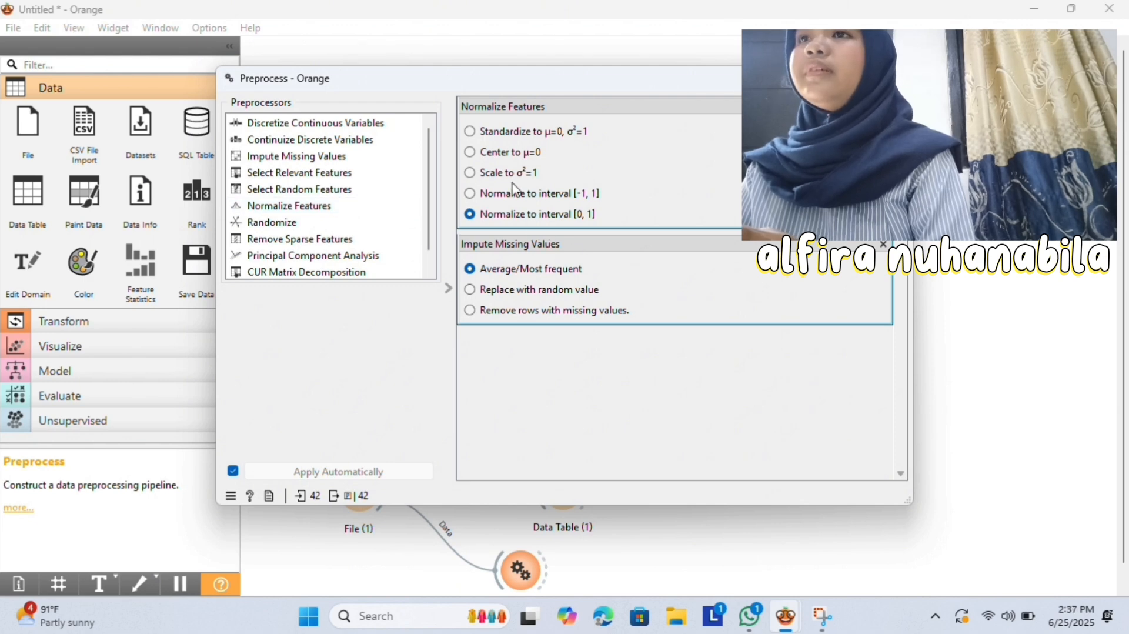
{"action": "left_click", "coordinate": [337, 212]}
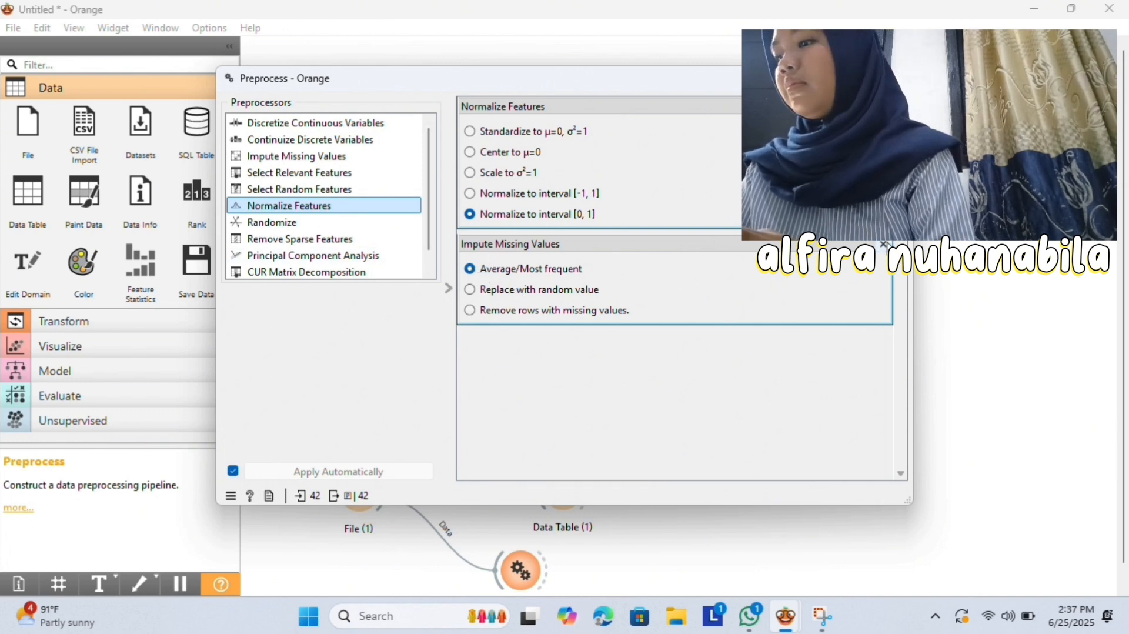
{"action": "left_click", "coordinate": [883, 243]}
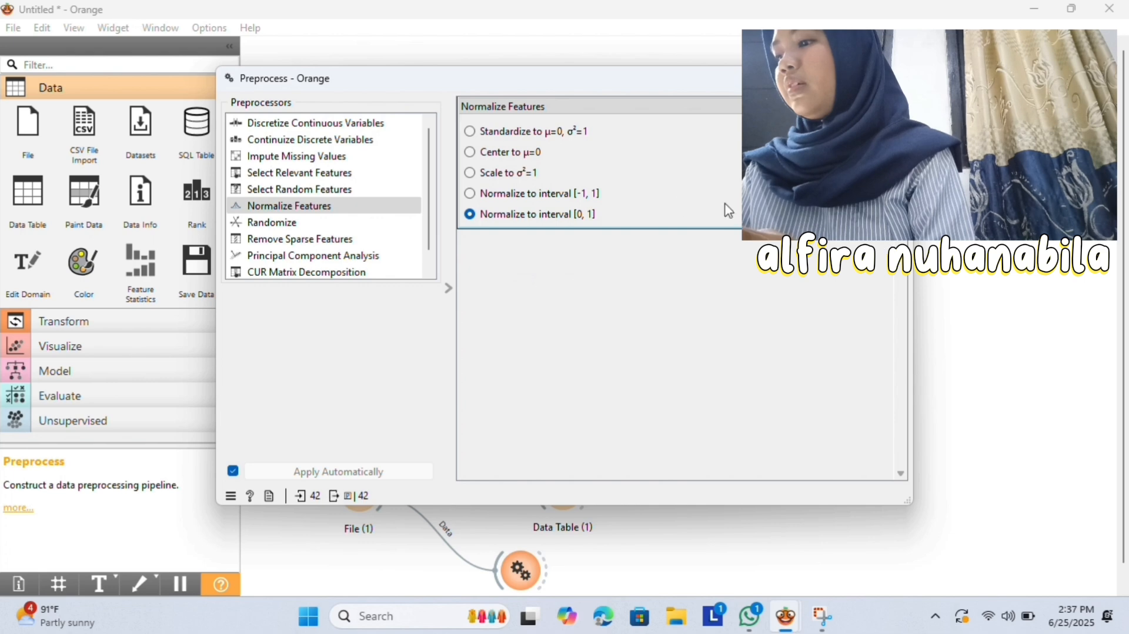
{"action": "left_click", "coordinate": [345, 211]}
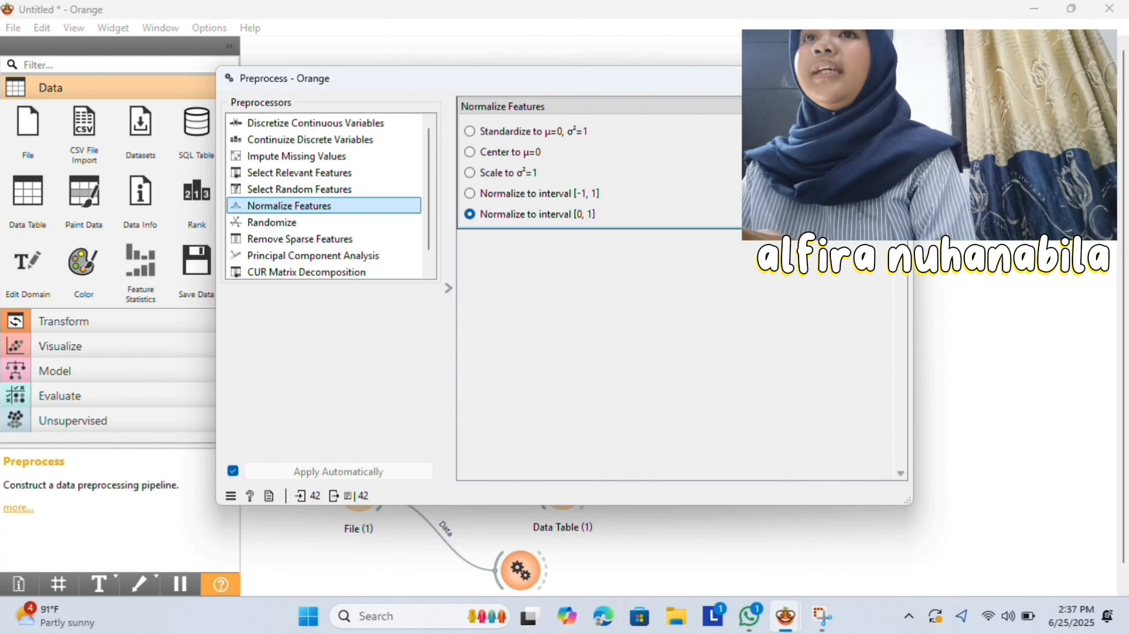
{"action": "left_click", "coordinate": [893, 79]}
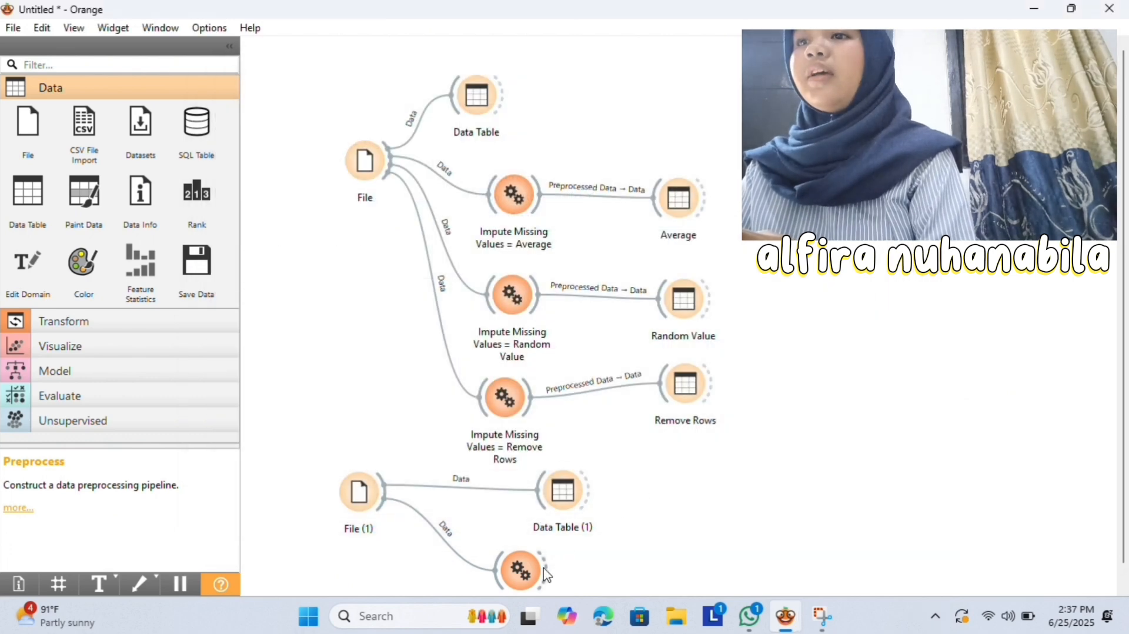
- Add a Data Table linked to the new Preprocess widget's output and move Data Table (1) slightly up and away from it
{"action": "left_click_drag", "start_coordinate": [546, 569], "coordinate": [650, 528]}
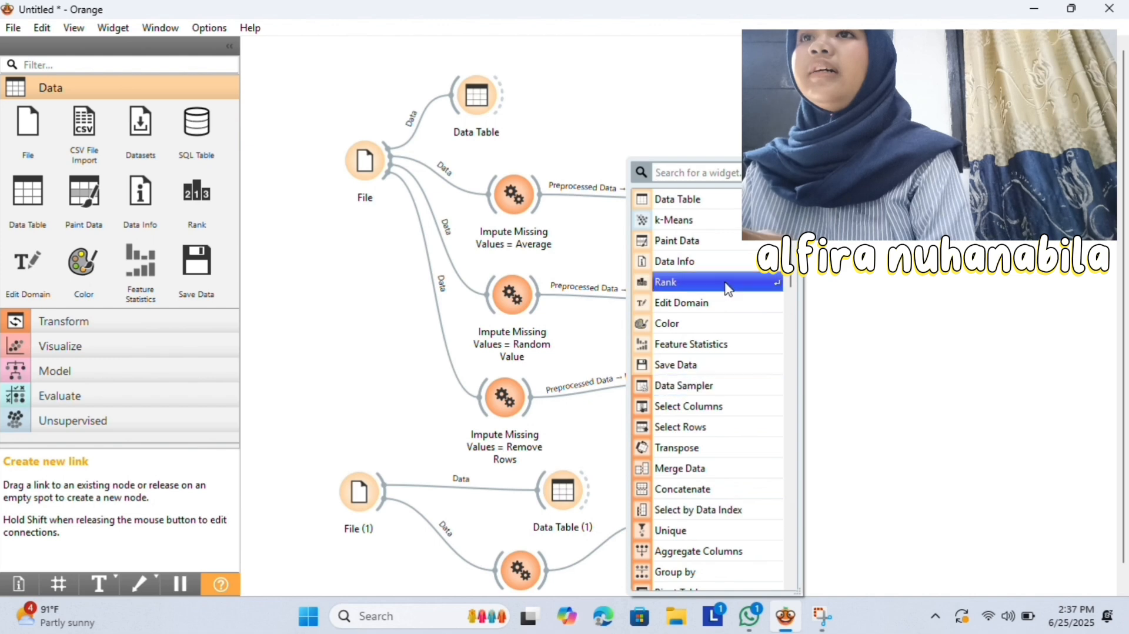
{"action": "left_click", "coordinate": [712, 203]}
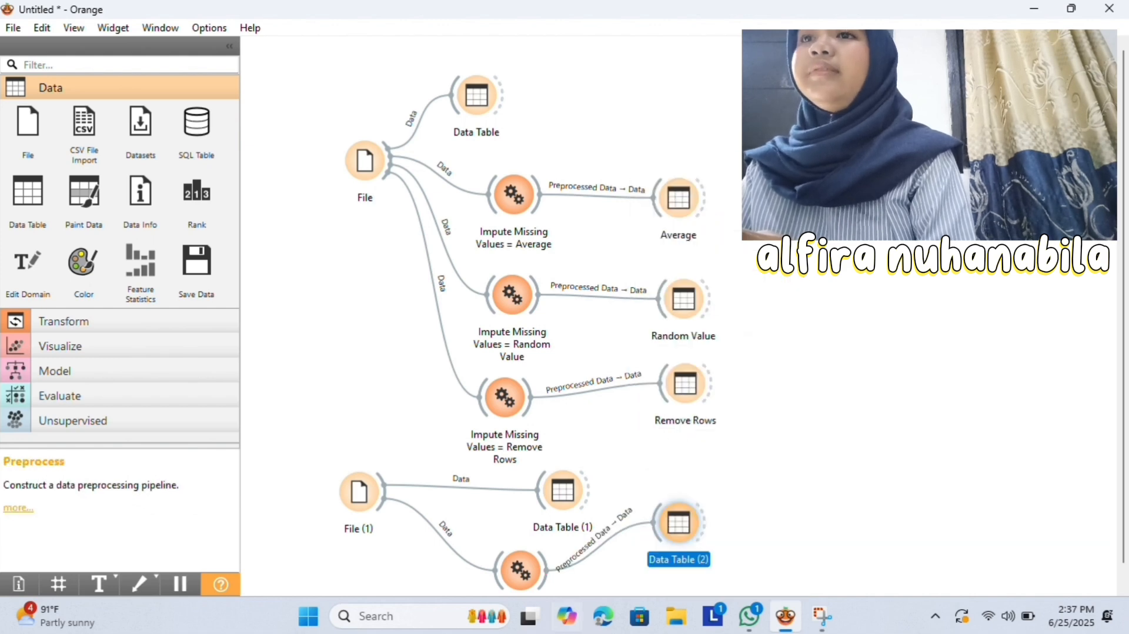
{"action": "left_click_drag", "start_coordinate": [575, 502], "coordinate": [599, 476]}
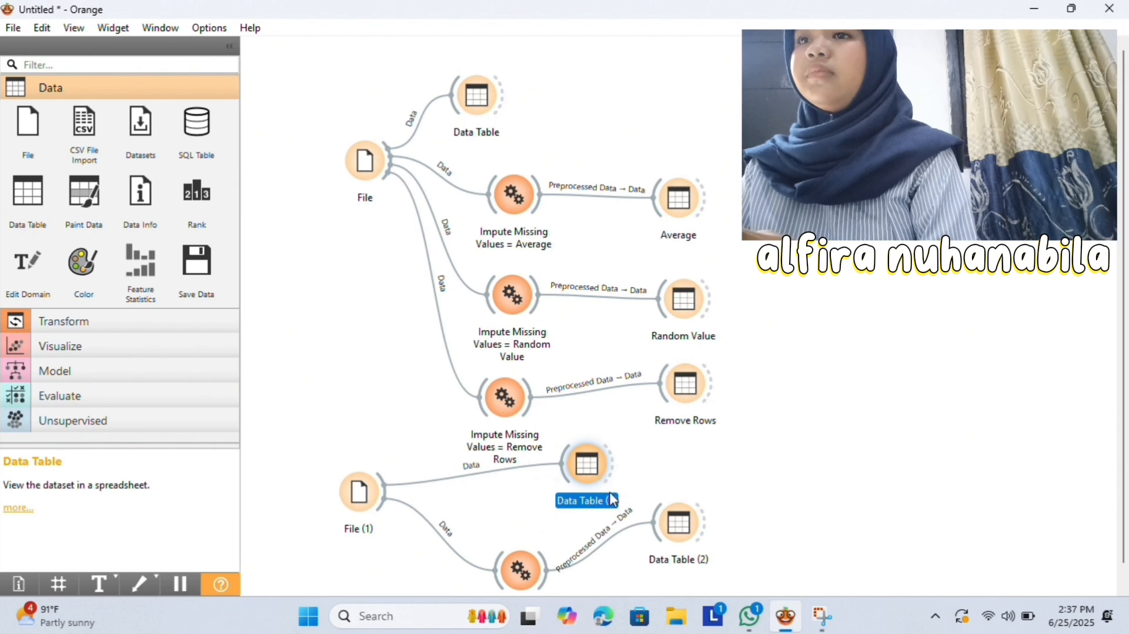
{"action": "left_click", "coordinate": [607, 497]}
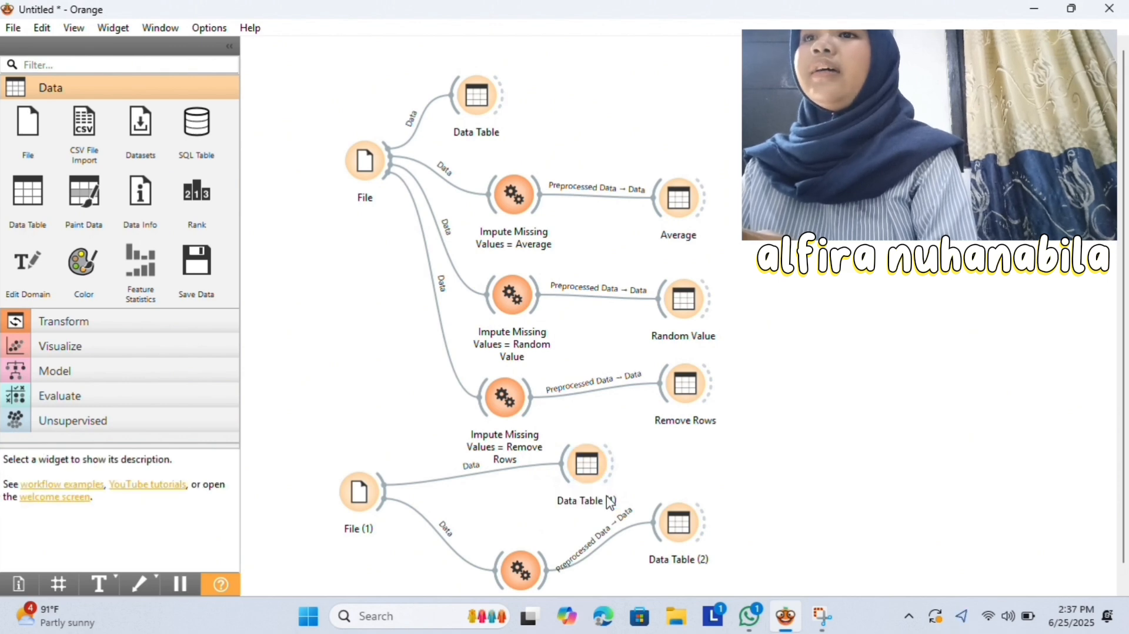
- Rename Data Table (1) as "Original Data"
{"action": "left_click", "coordinate": [600, 471]}
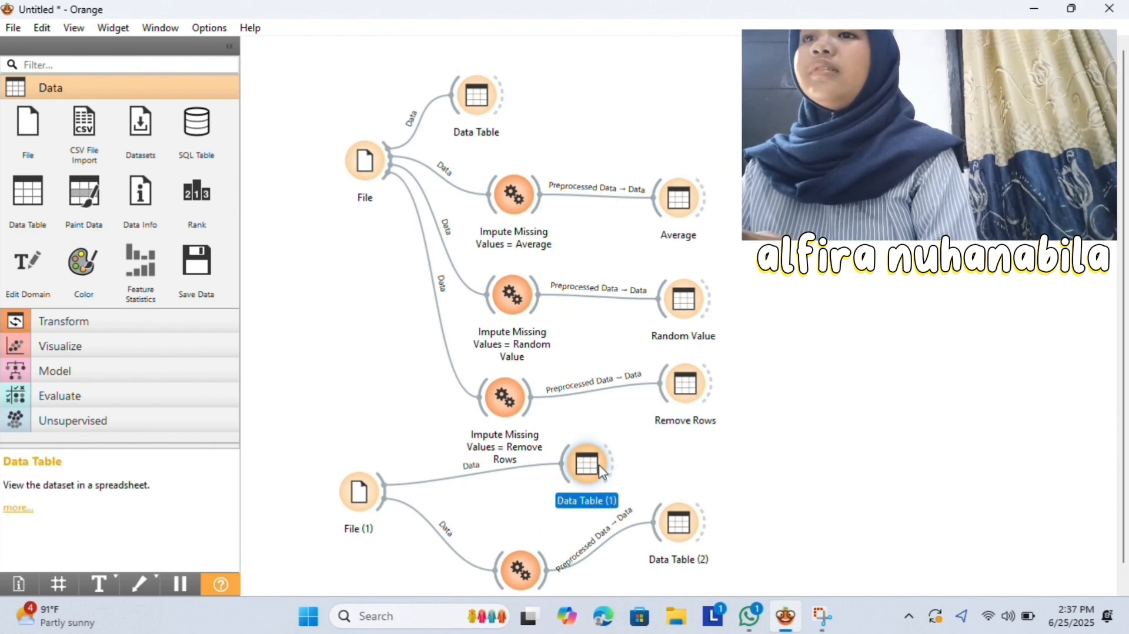
{"action": "right_click", "coordinate": [595, 479]}
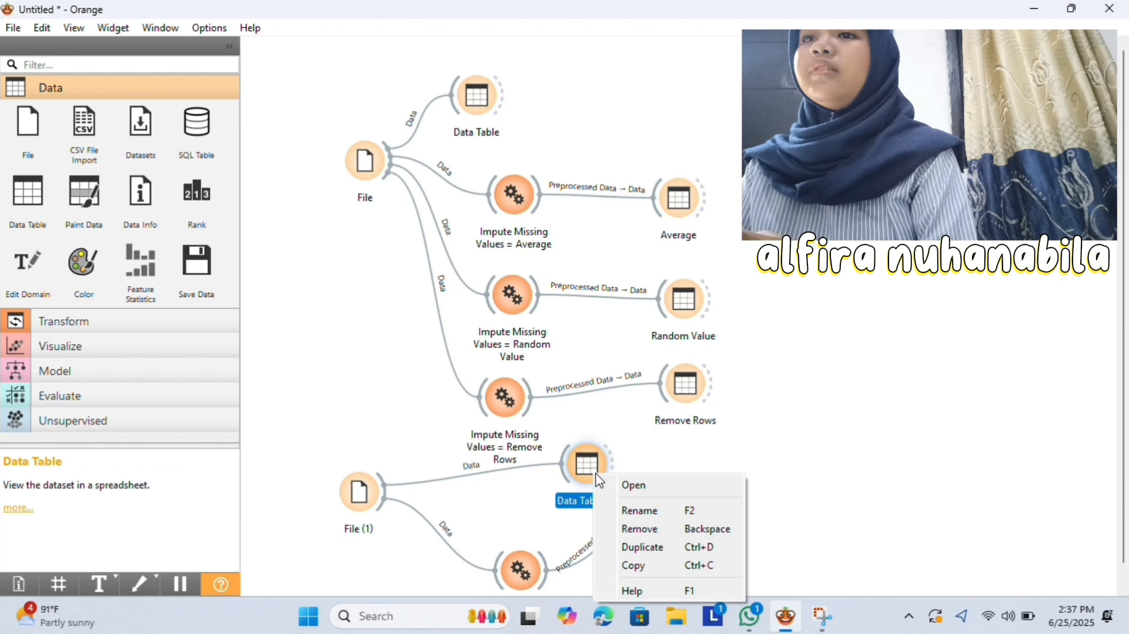
{"action": "left_click", "coordinate": [646, 512]}
{"action": "key", "text": "BackSpace"}
{"action": "key", "text": "Caps_Lock"}
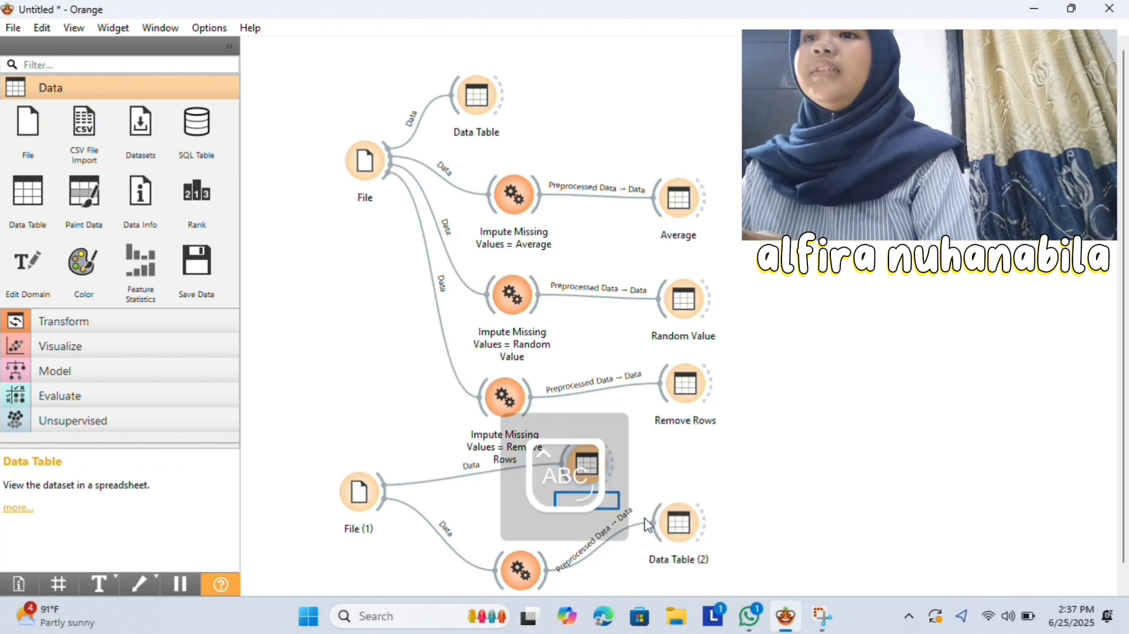
{"action": "type", "text": "O"}
{"action": "key", "text": "Caps_Lock"}
{"action": "type", "text": "rigi"}
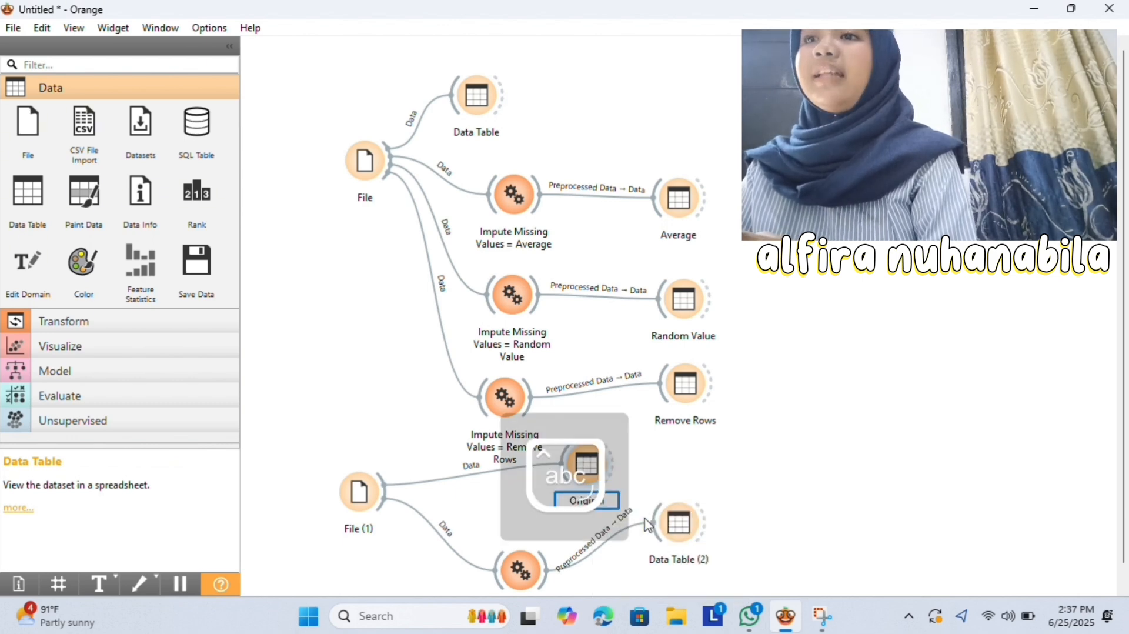
{"action": "type", "text": "nal Data"}
- Rename Data Table (2) as "Normalize Feature"
{"action": "left_click", "coordinate": [668, 521]}
{"action": "right_click", "coordinate": [677, 519]}
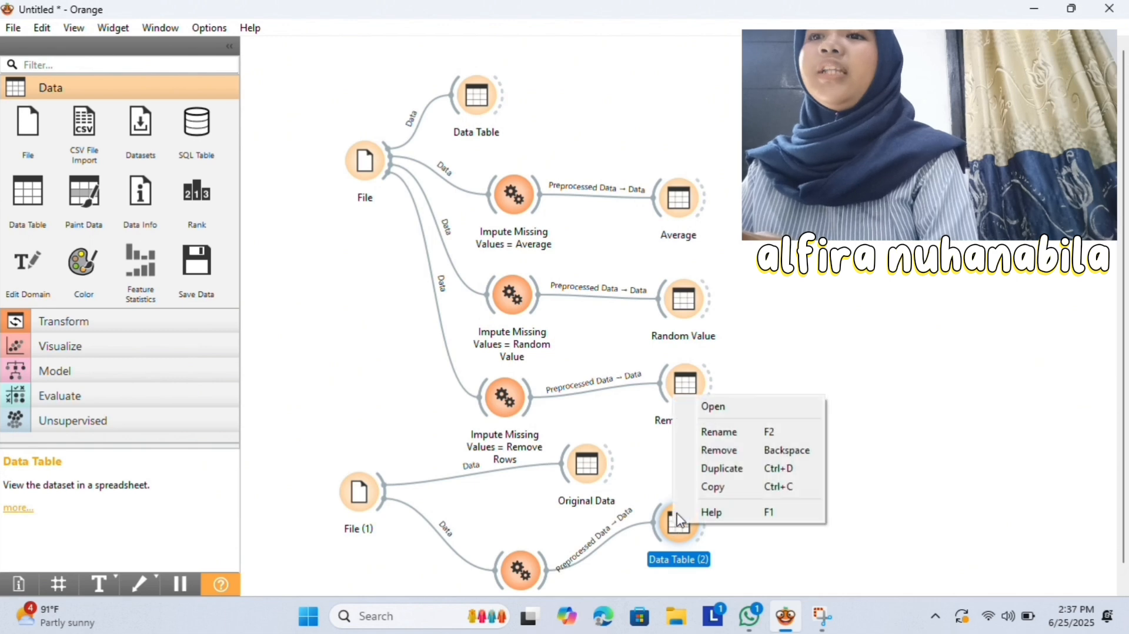
{"action": "left_click", "coordinate": [732, 432]}
{"action": "key", "text": "Caps_Lock"}
{"action": "type", "text": "N"}
{"action": "key", "text": "Caps_Lock"}
{"action": "type", "text": "or"}
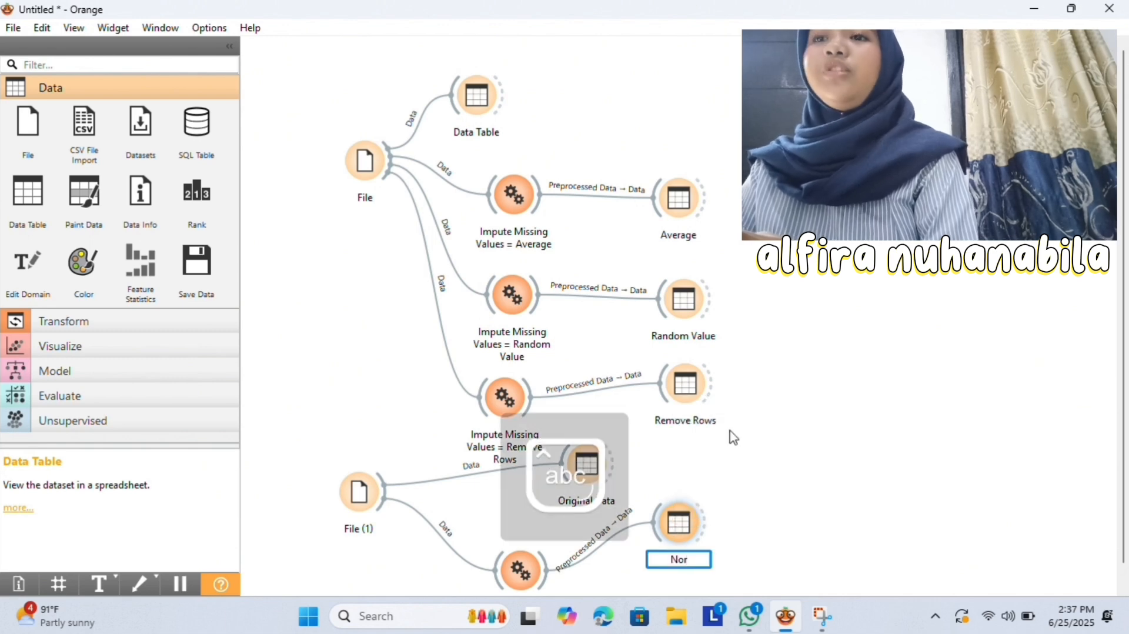
{"action": "type", "text": "malize Fe"}
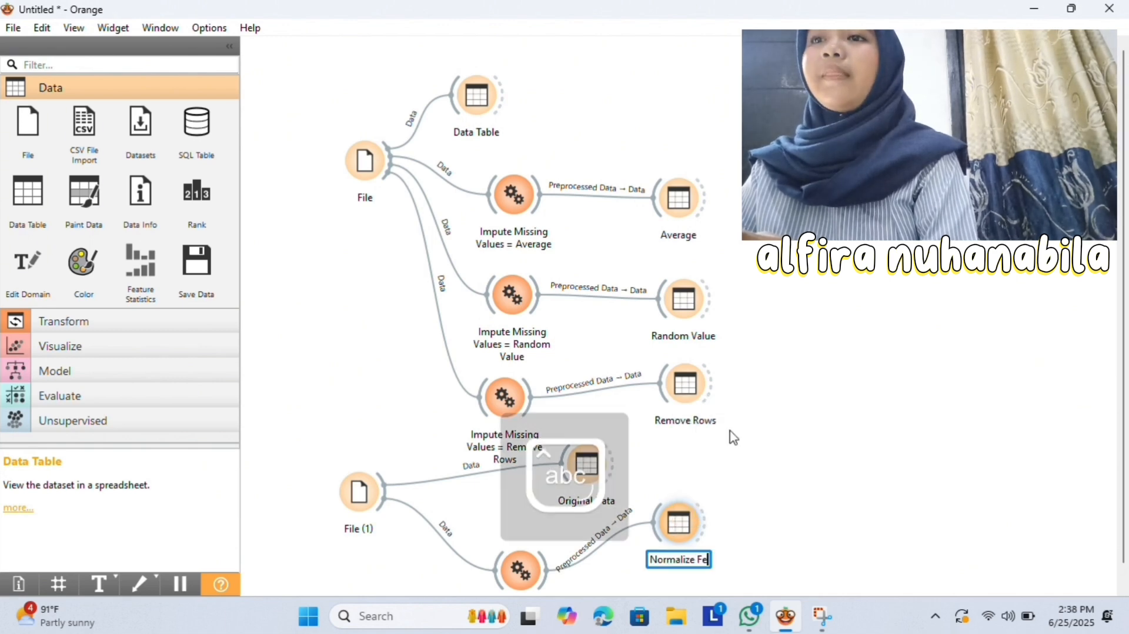
{"action": "type", "text": "ature"}
{"action": "key", "text": "Return"}
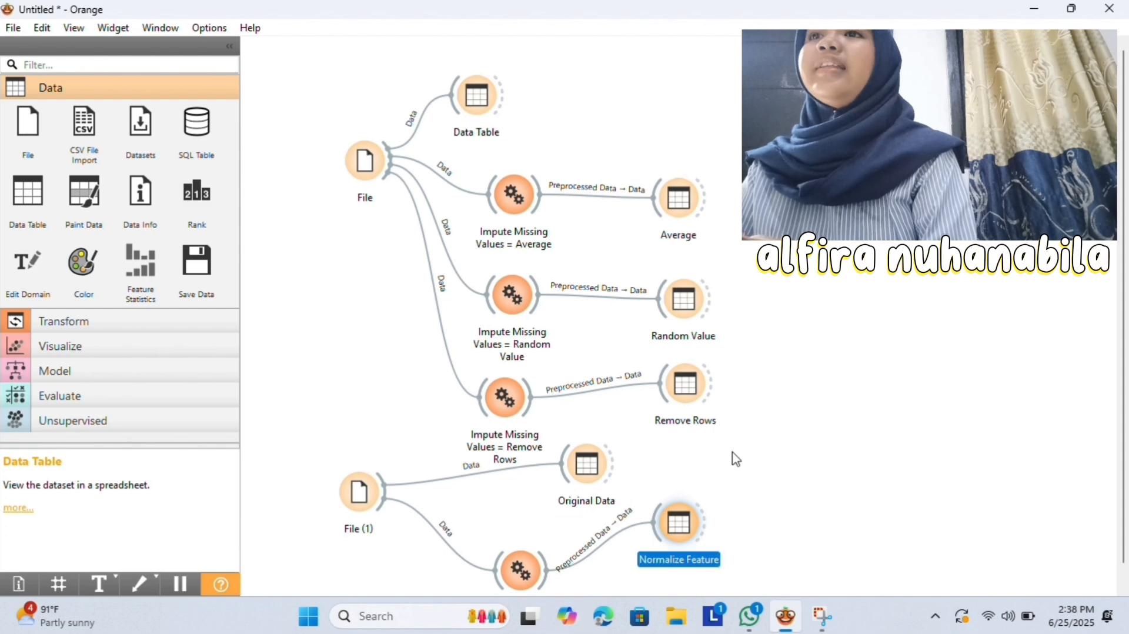
- Open the Normalize Feature table and examine the scaled values in the No and Usia columns through the last row
{"action": "double_click", "coordinate": [681, 509]}
{"action": "scroll", "coordinate": [624, 441], "scroll_direction": "down", "scroll_amount": 3}
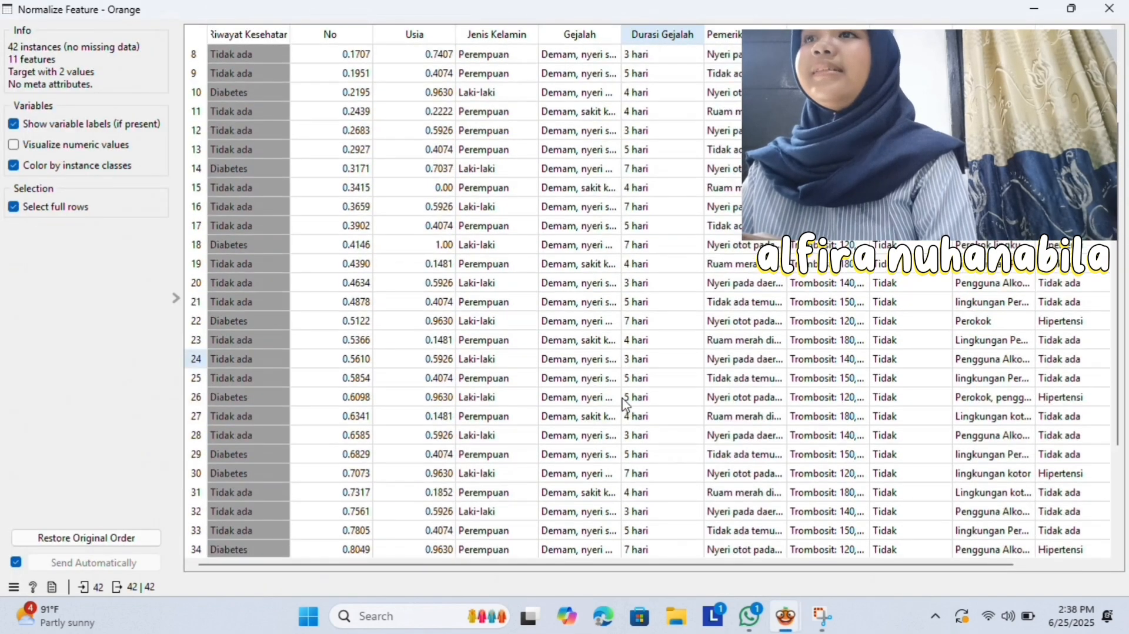
{"action": "scroll", "coordinate": [624, 405], "scroll_direction": "down", "scroll_amount": 3}
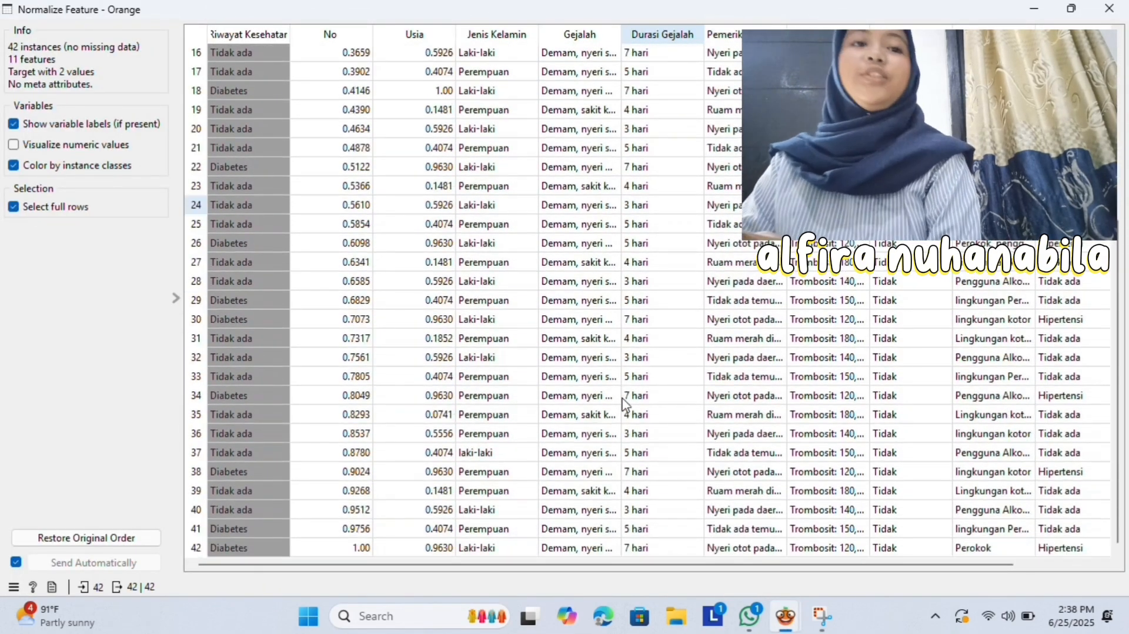
{"action": "scroll", "coordinate": [625, 405], "scroll_direction": "up", "scroll_amount": 1}
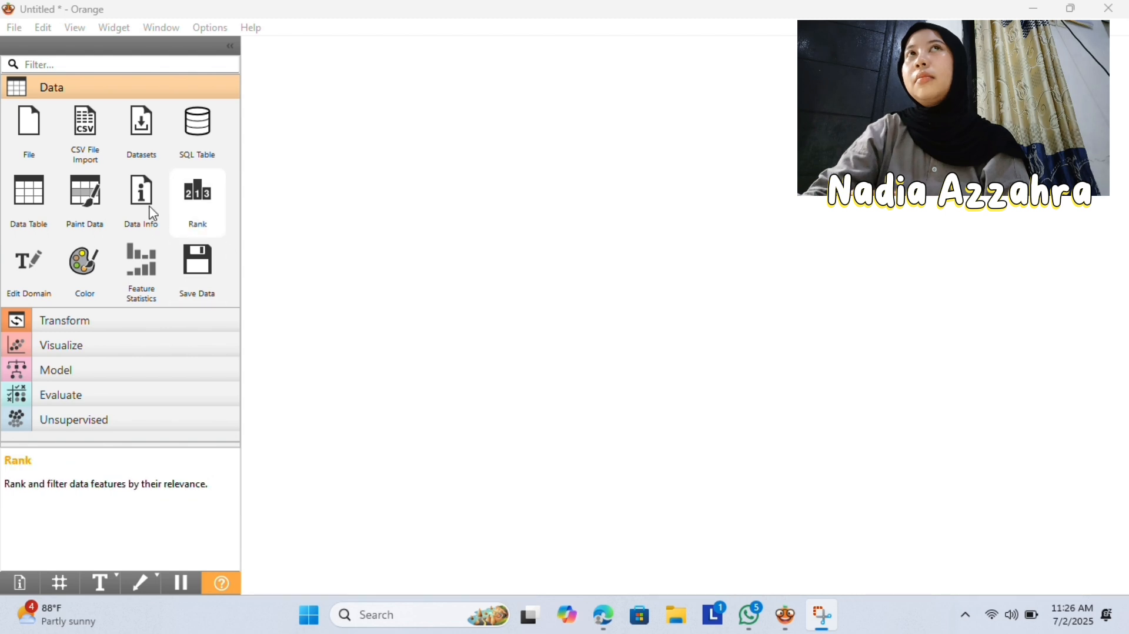
- Add a single File widget to the canvas and apply the target role to the Riwayat Kesehatan column of DATA DBD (1).csv
{"action": "double_click", "coordinate": [39, 127]}
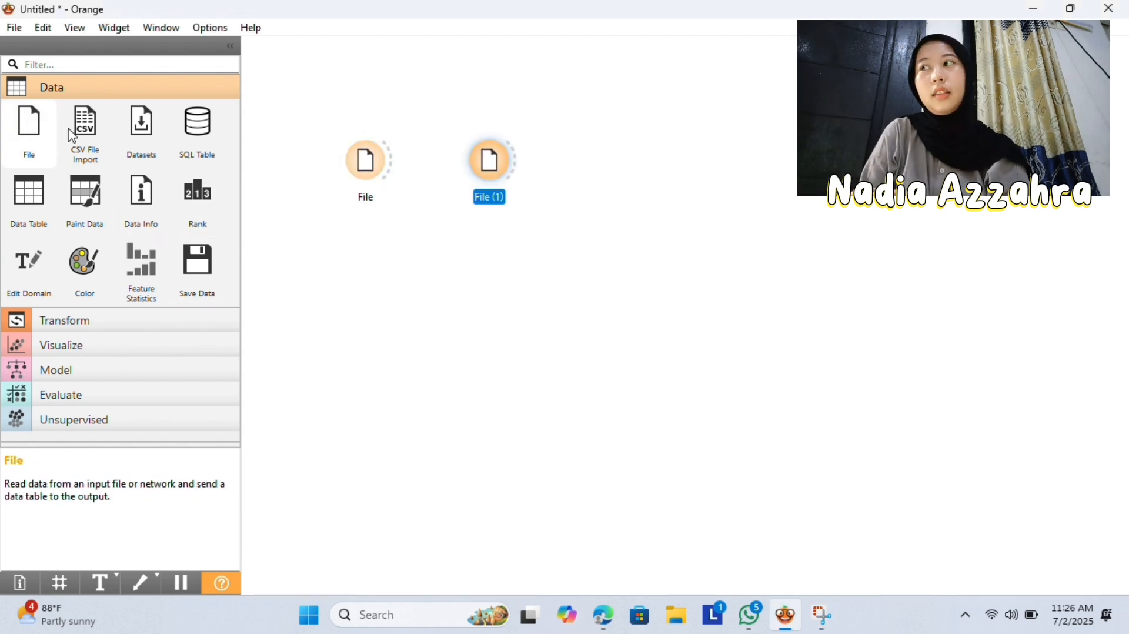
{"action": "key", "text": "Delete"}
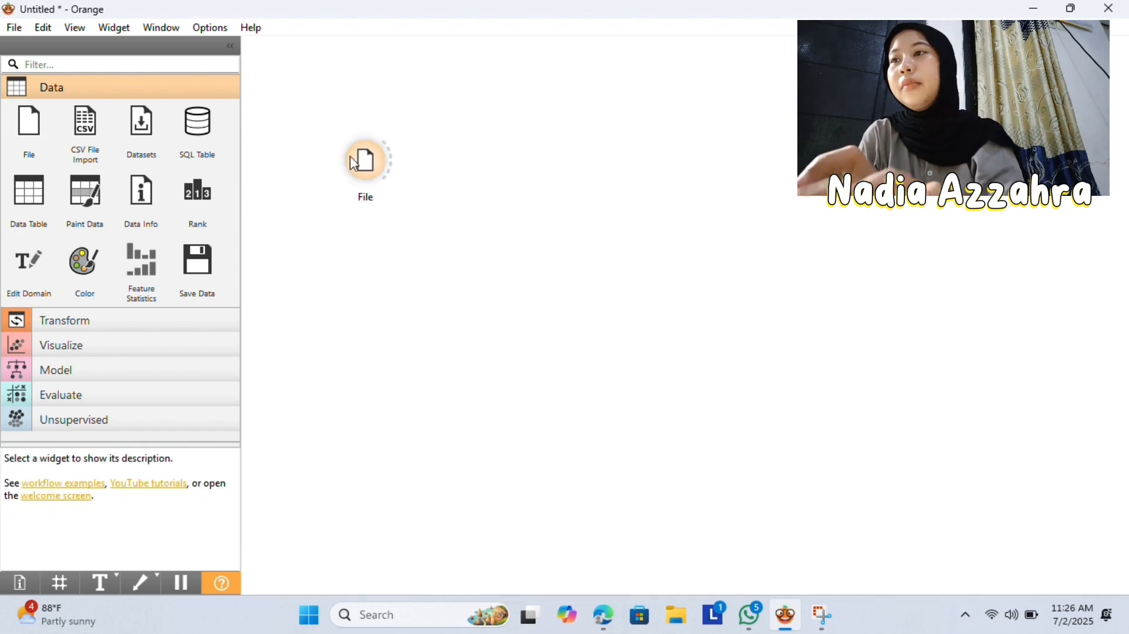
{"action": "double_click", "coordinate": [365, 163]}
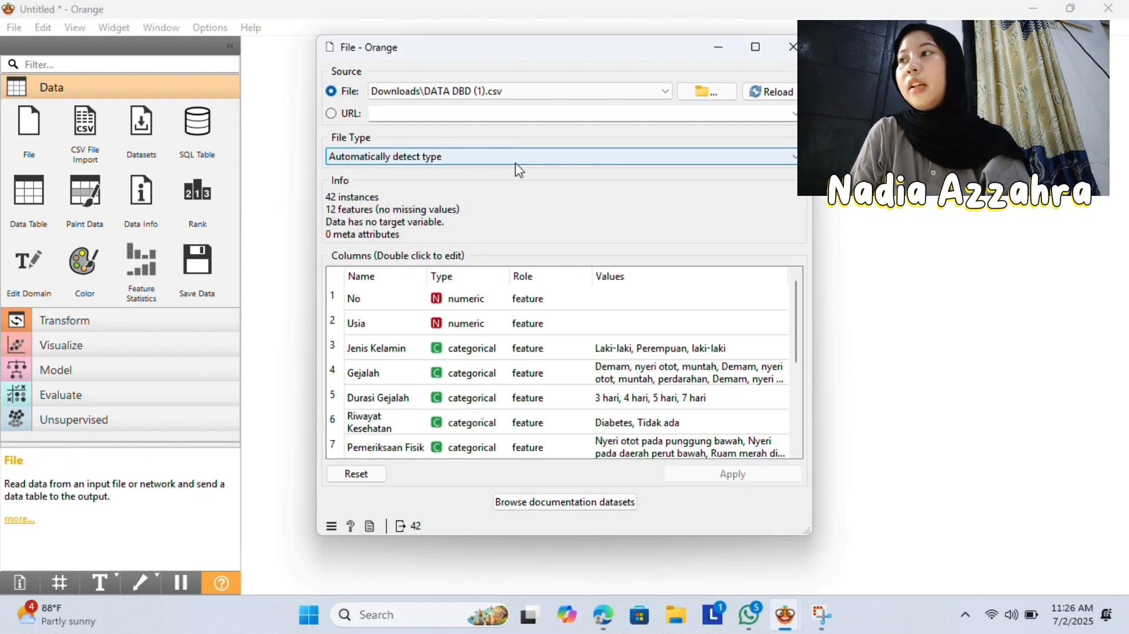
{"action": "double_click", "coordinate": [532, 427]}
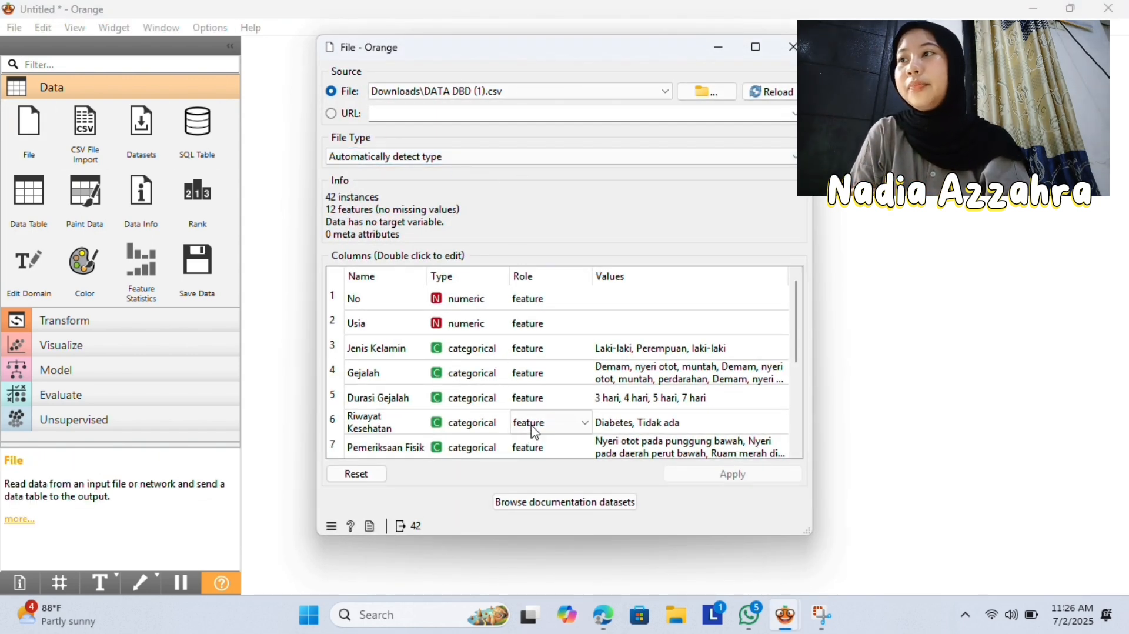
{"action": "left_click", "coordinate": [530, 442]}
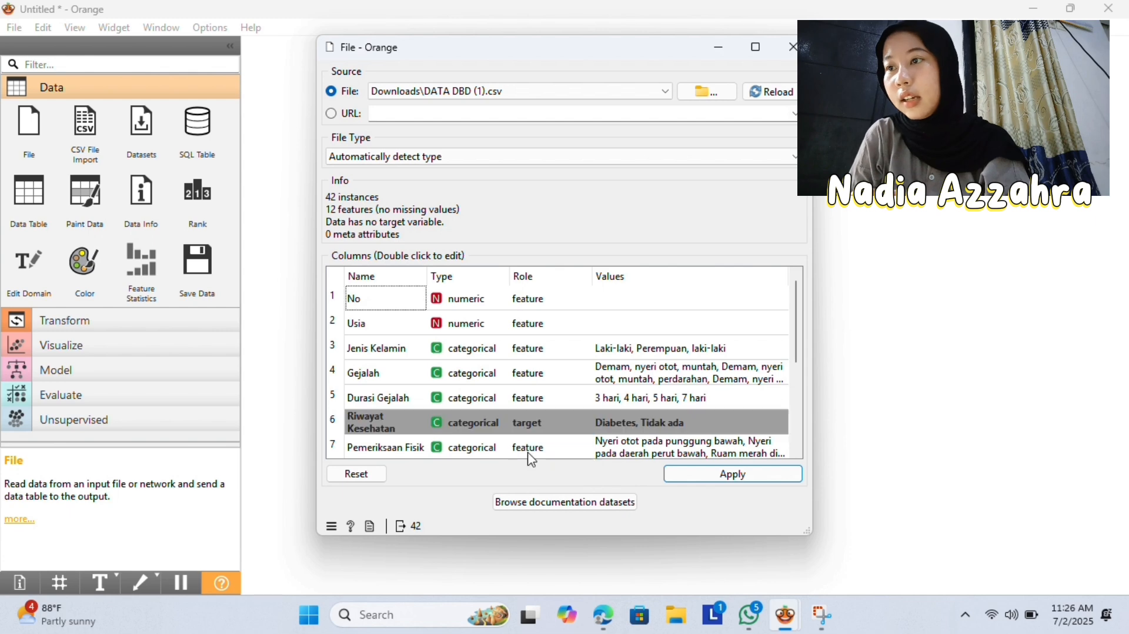
{"action": "scroll", "coordinate": [601, 405], "scroll_direction": "down", "scroll_amount": 2}
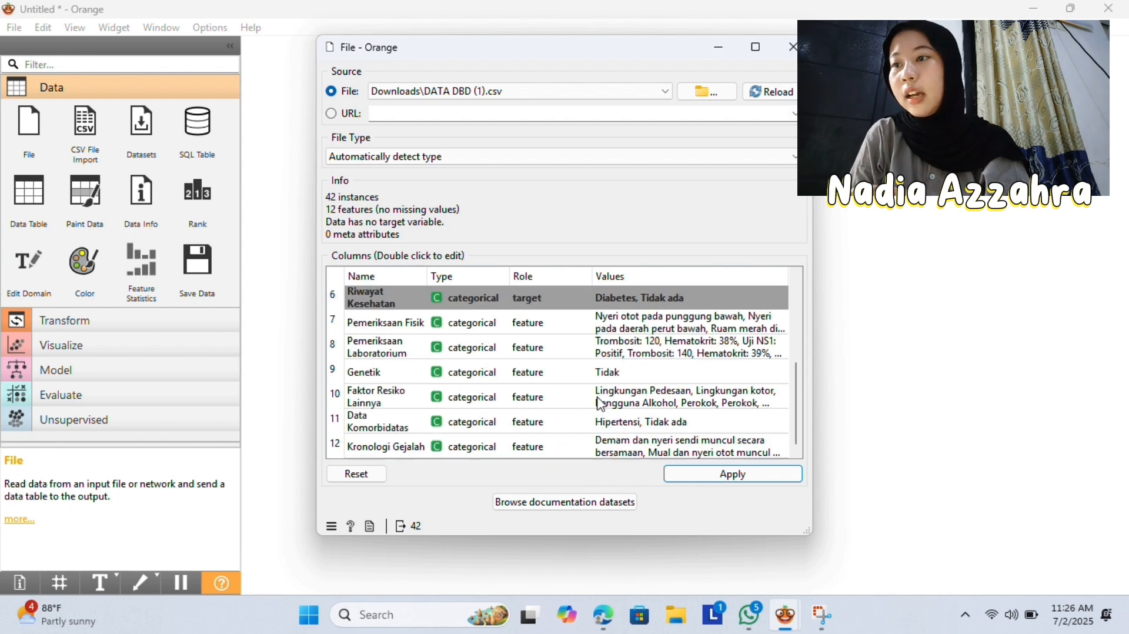
{"action": "scroll", "coordinate": [601, 405], "scroll_direction": "up", "scroll_amount": 2}
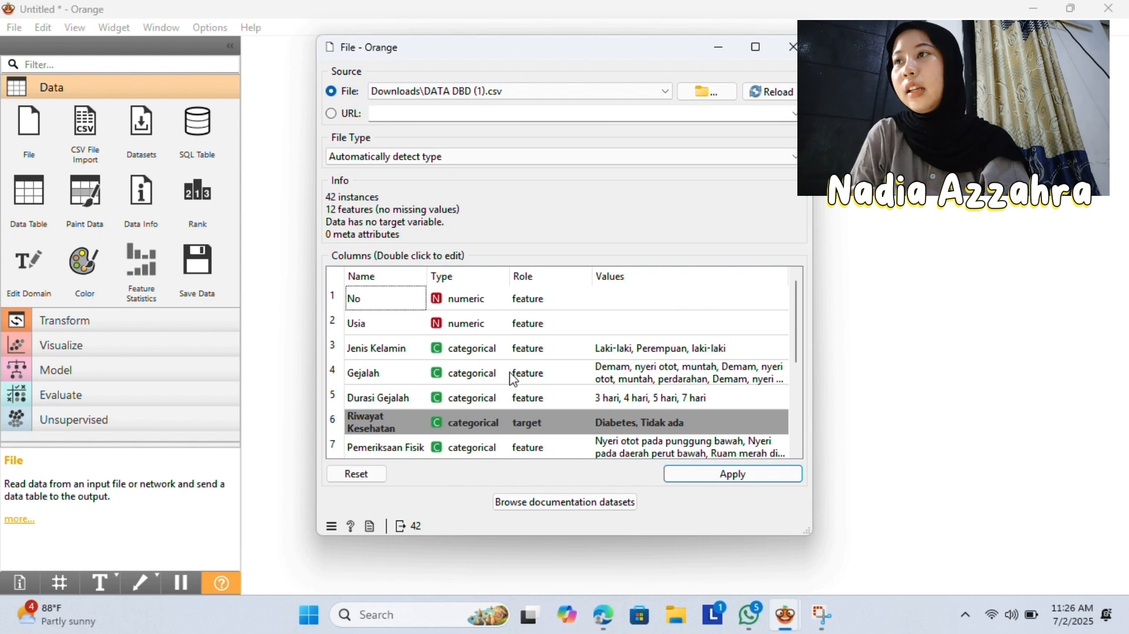
{"action": "left_click", "coordinate": [724, 476]}
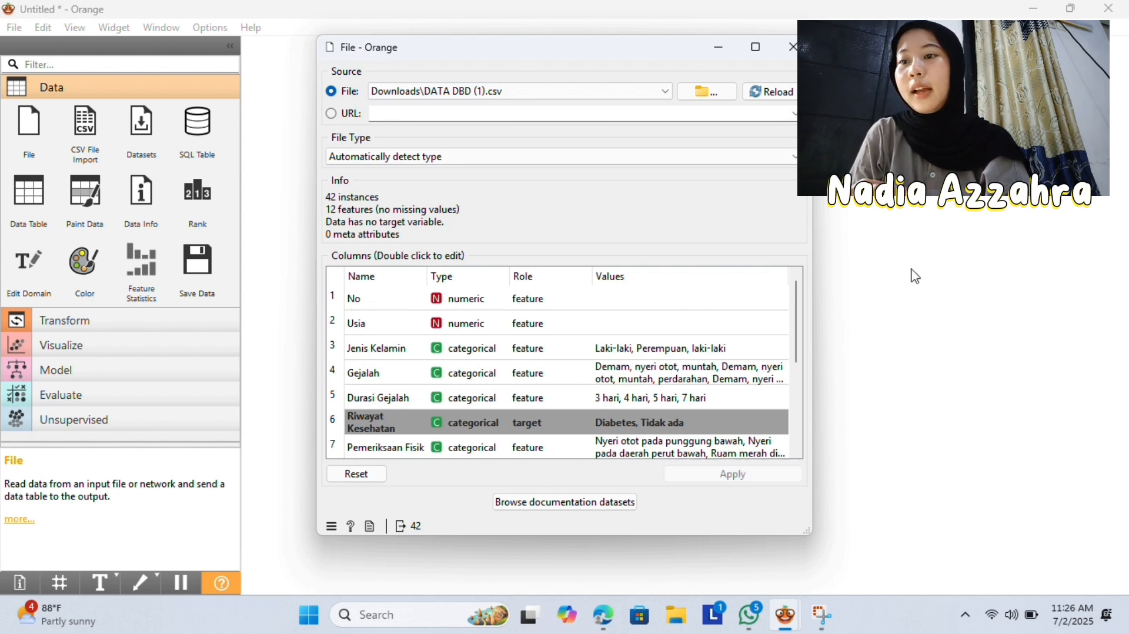
{"action": "left_click", "coordinate": [793, 47]}
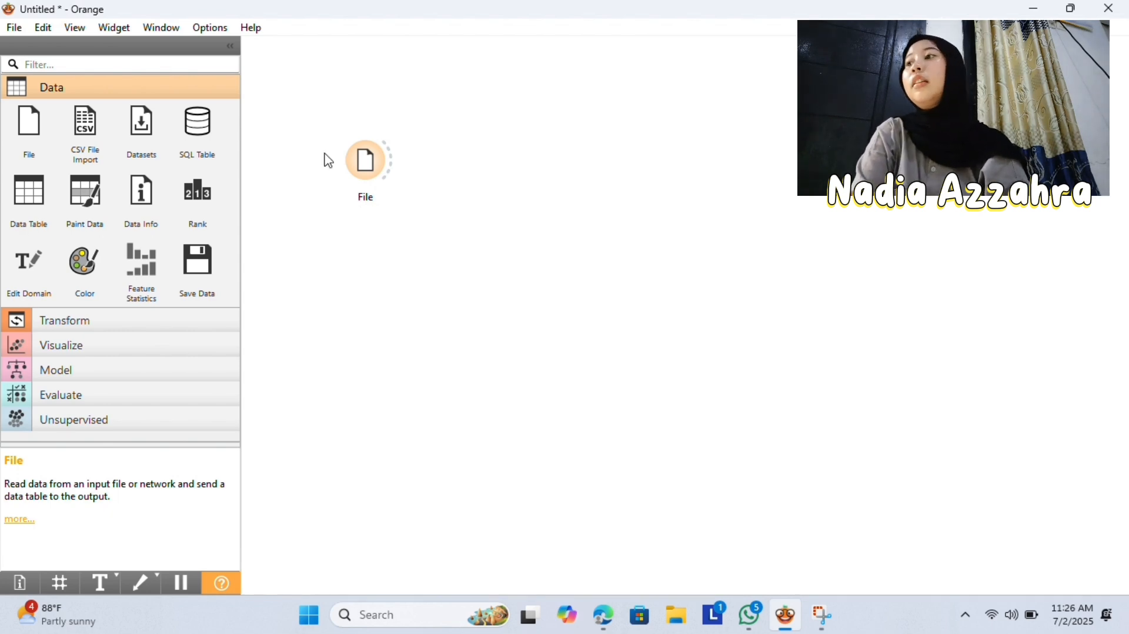
- Add one Data Table widget, place it up and to the right of File, and link File's output to it
{"action": "left_click", "coordinate": [43, 206]}
{"action": "left_click", "coordinate": [43, 206]}
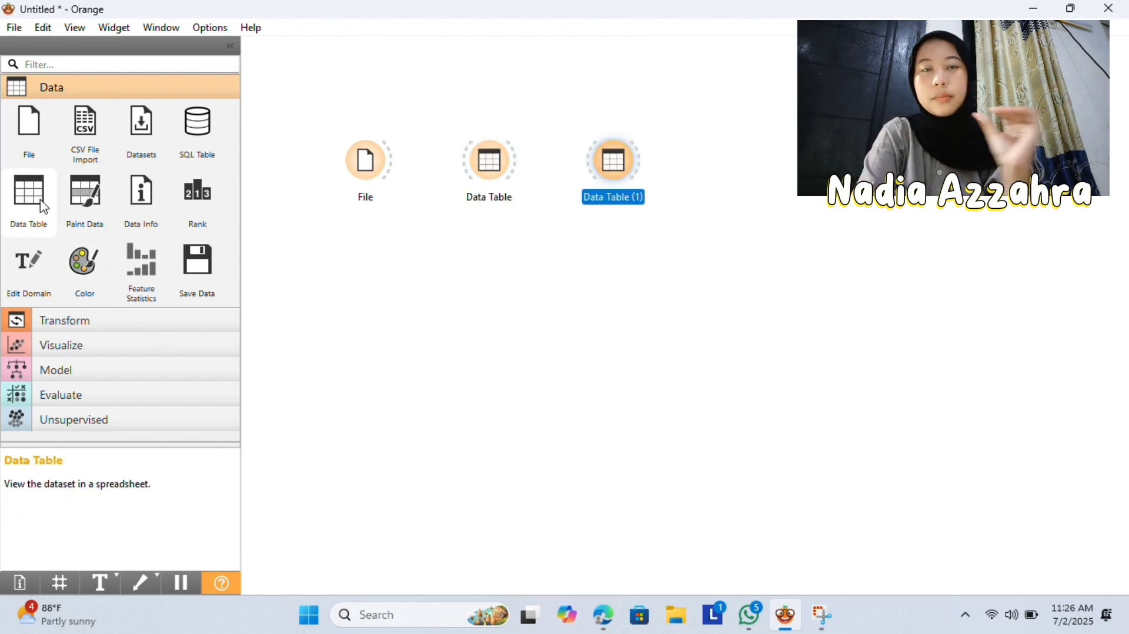
{"action": "key", "text": "Delete"}
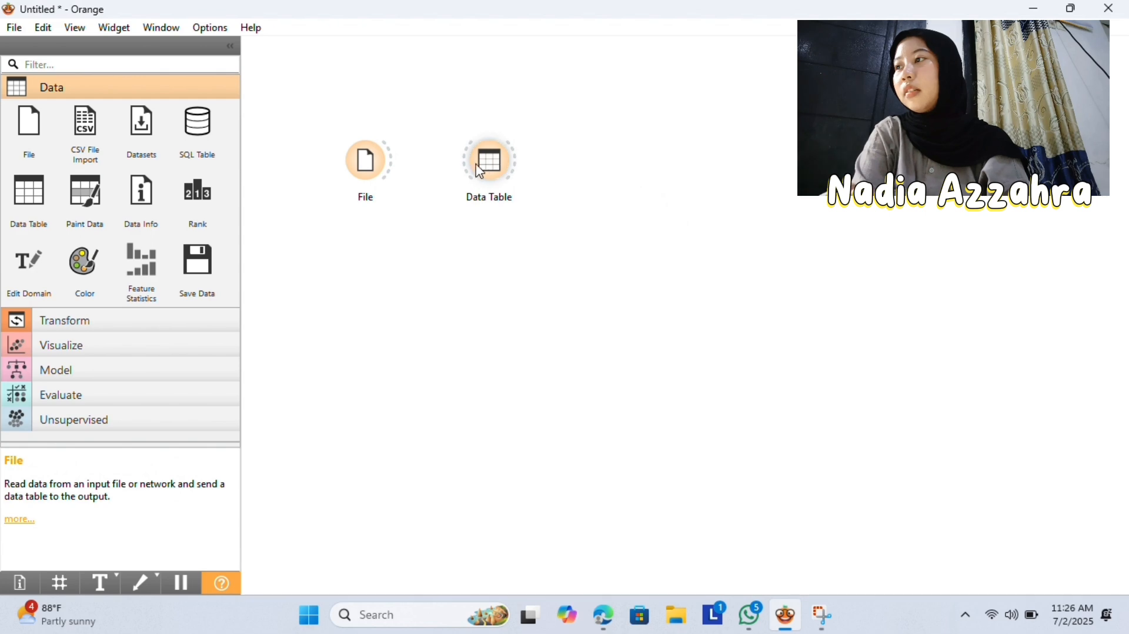
{"action": "left_click_drag", "start_coordinate": [484, 174], "coordinate": [475, 123]}
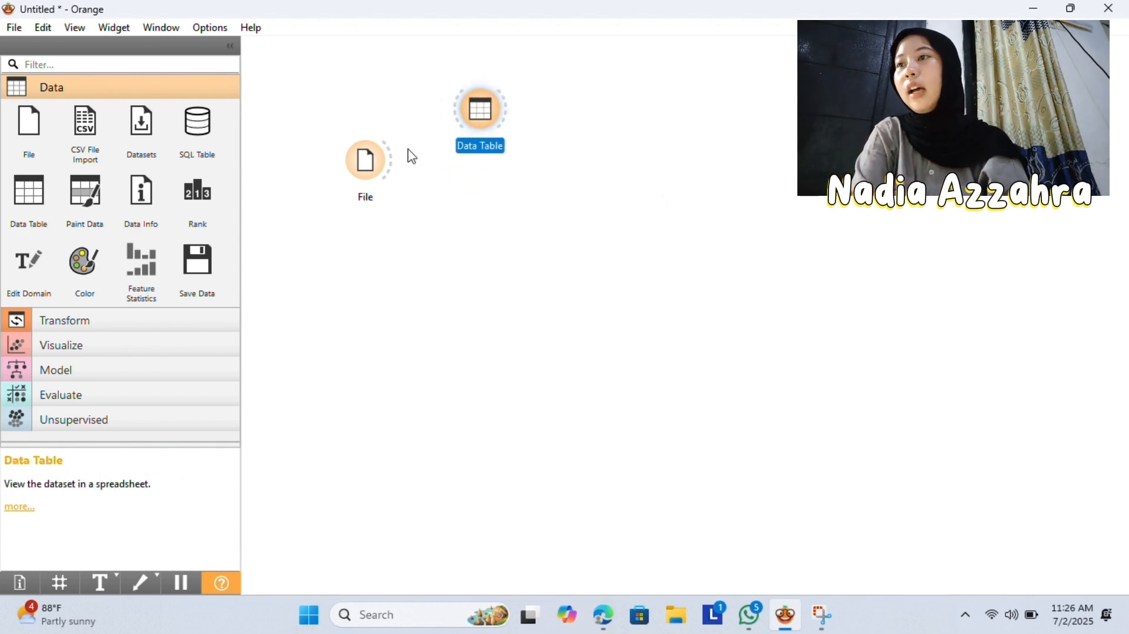
{"action": "left_click_drag", "start_coordinate": [388, 161], "coordinate": [463, 111]}
- Open the Data Table and examine its columns from Riwayat Kesehatan through the last feature
{"action": "double_click", "coordinate": [482, 111]}
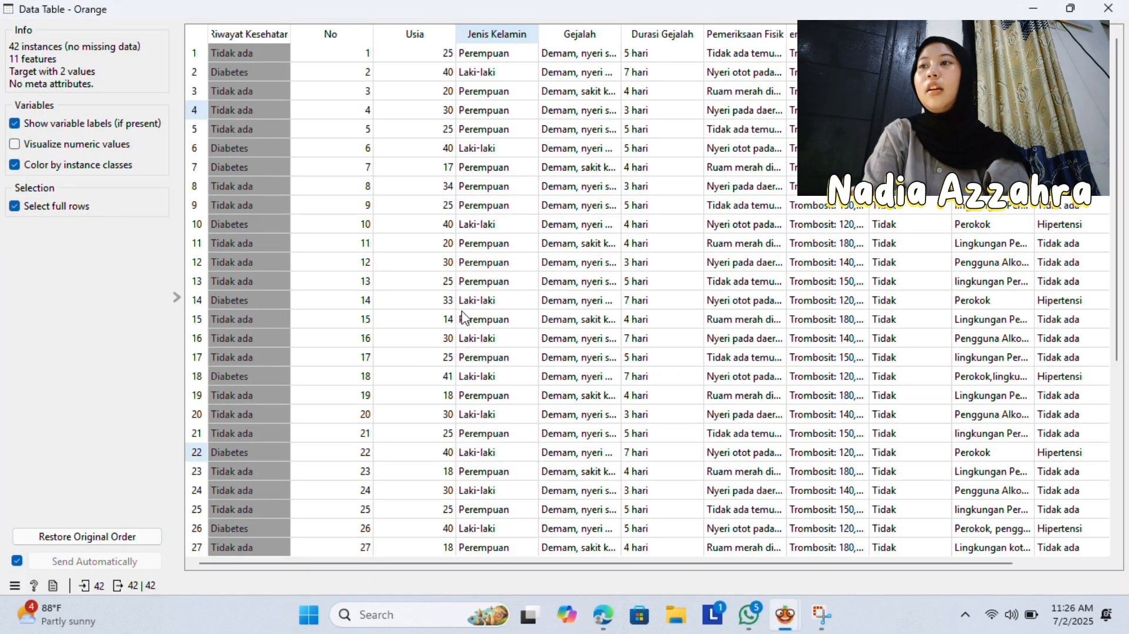
{"action": "scroll", "coordinate": [757, 321], "scroll_direction": "right", "scroll_amount": 2}
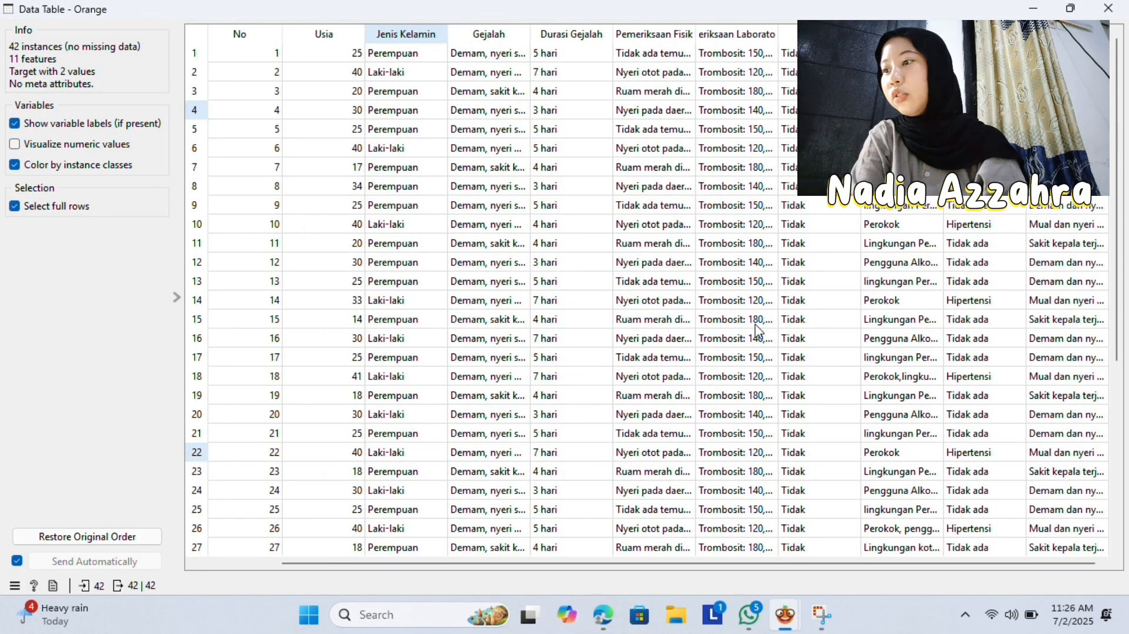
{"action": "scroll", "coordinate": [758, 330], "scroll_direction": "left", "scroll_amount": 2}
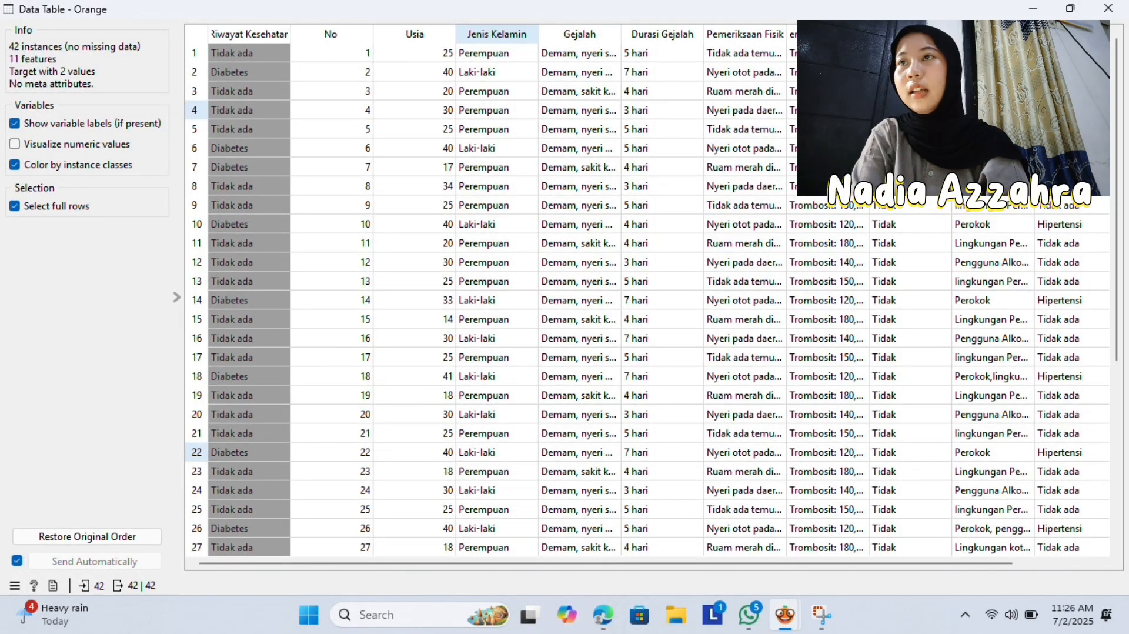
{"action": "scroll", "coordinate": [647, 294], "scroll_direction": "right", "scroll_amount": 2}
{"action": "scroll", "coordinate": [658, 294], "scroll_direction": "left", "scroll_amount": 2}
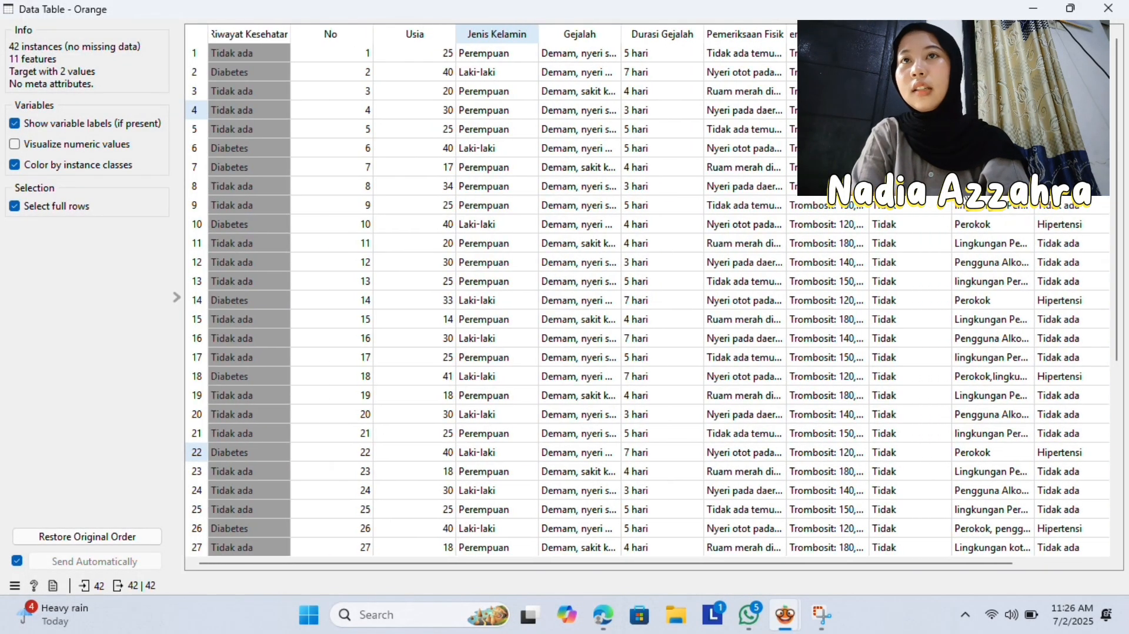
{"action": "left_click", "coordinate": [1032, 10]}
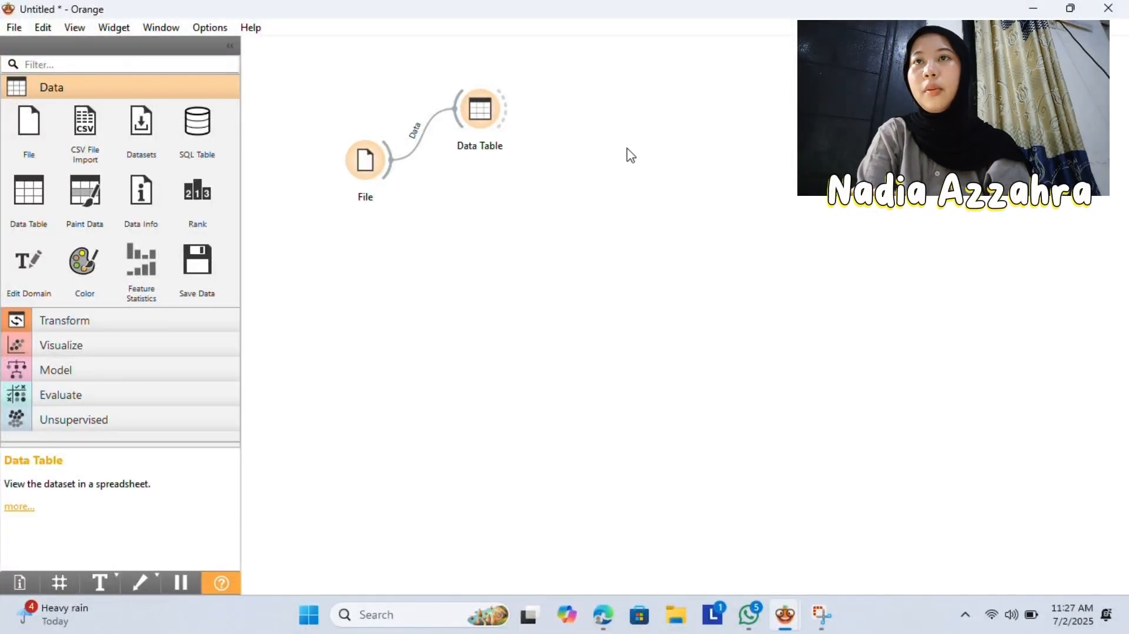
- Add a Tree model fed by the File widget's data and position it below and right of the Data Table
{"action": "left_click_drag", "start_coordinate": [362, 159], "coordinate": [523, 207]}
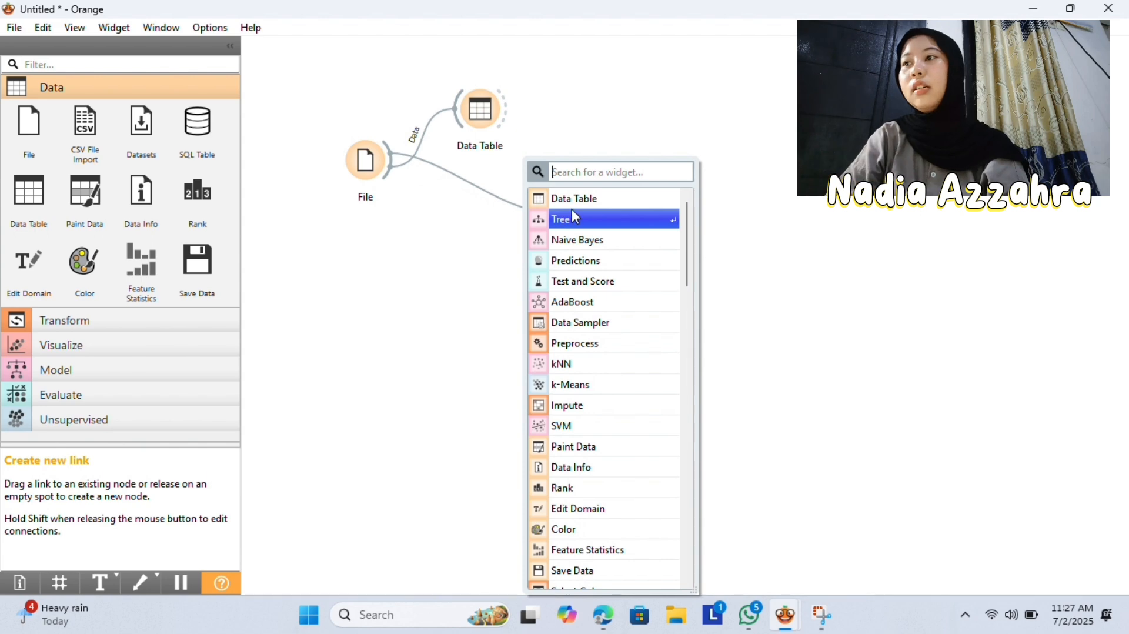
{"action": "left_click", "coordinate": [575, 220]}
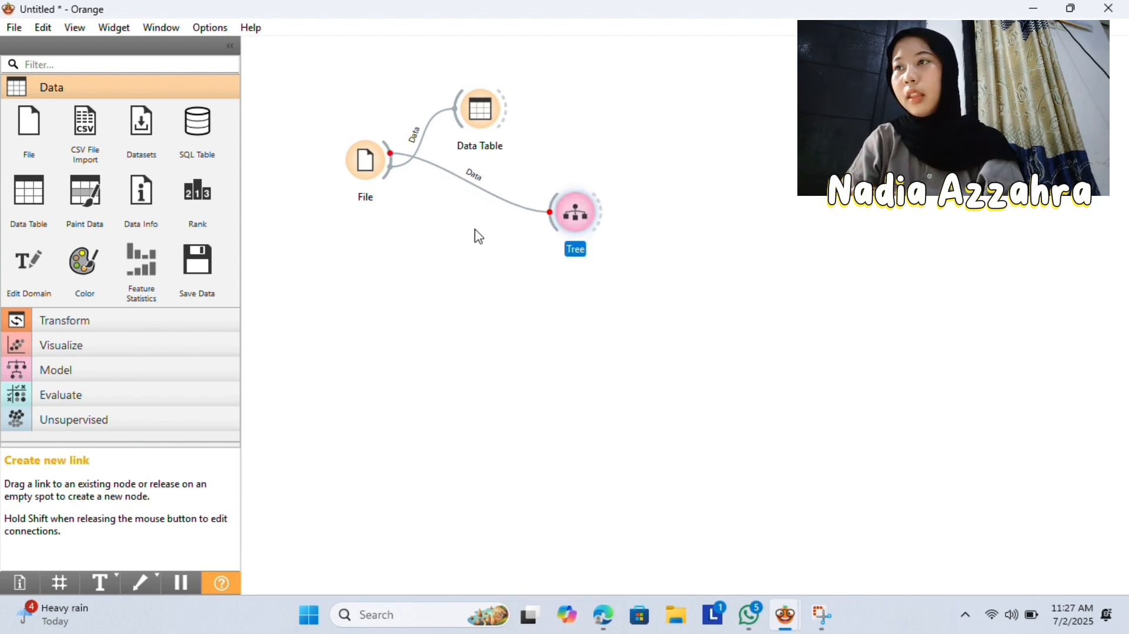
{"action": "left_click_drag", "start_coordinate": [391, 171], "coordinate": [401, 177]}
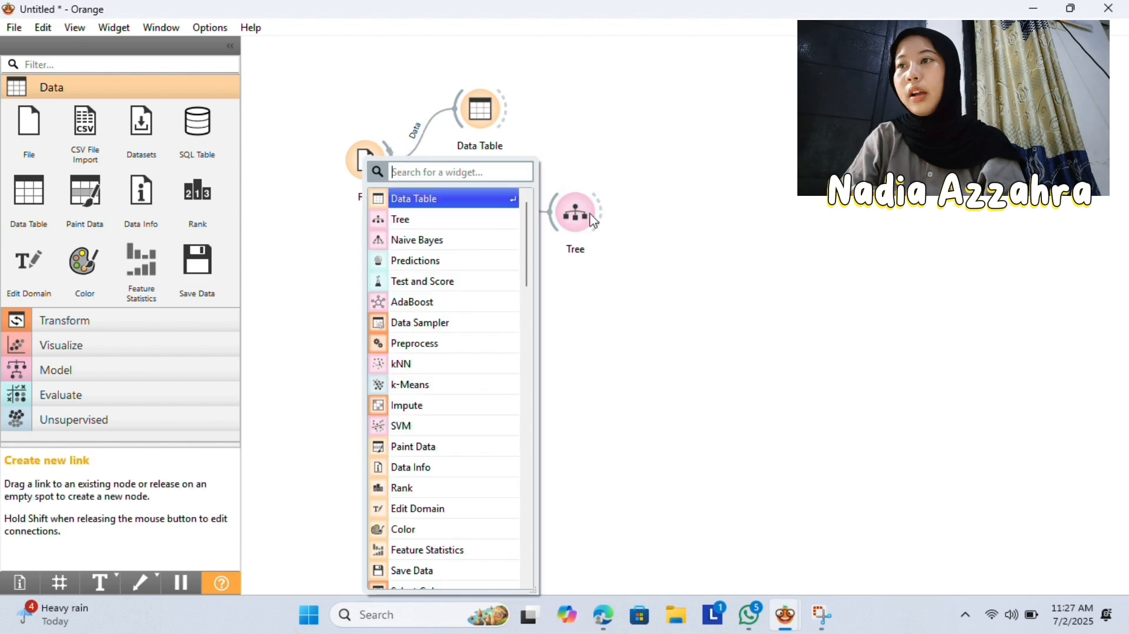
{"action": "left_click", "coordinate": [582, 211]}
{"action": "left_click_drag", "start_coordinate": [580, 210], "coordinate": [561, 200]}
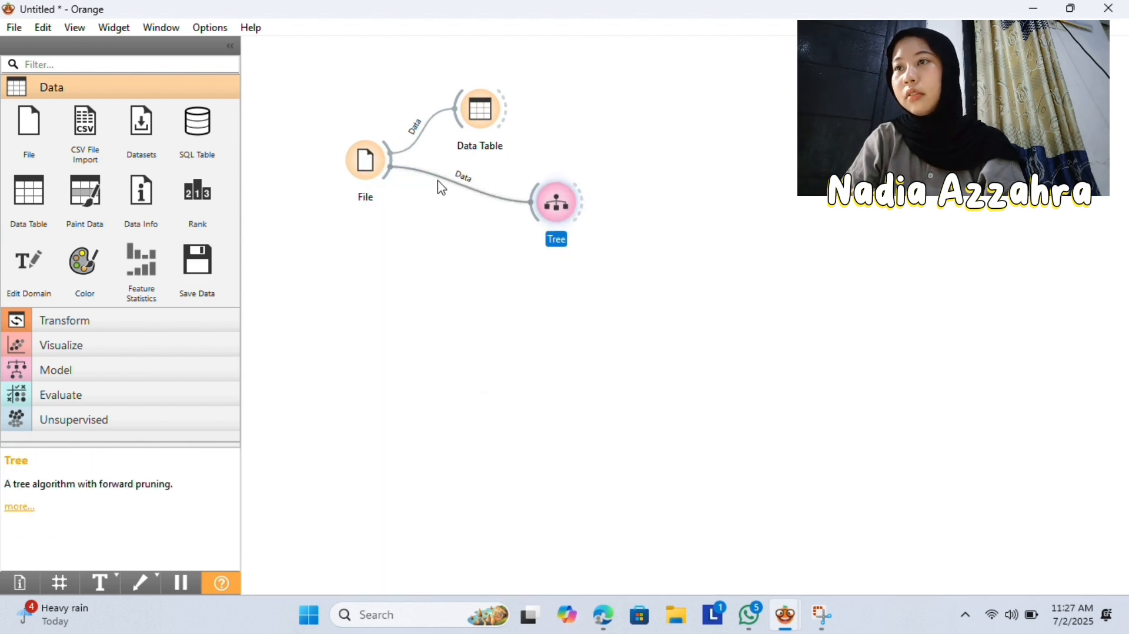
- Add Naive Bayes and AdaBoost models below Tree, each linked to the File widget's data
{"action": "left_click_drag", "start_coordinate": [390, 157], "coordinate": [503, 269]}
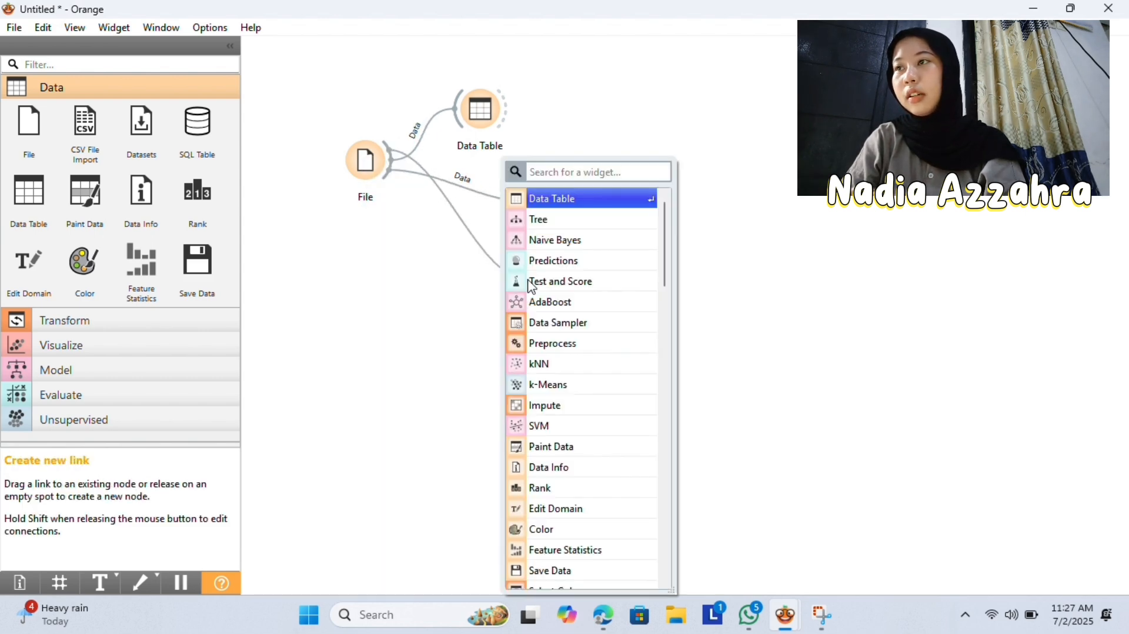
{"action": "left_click", "coordinate": [591, 235]}
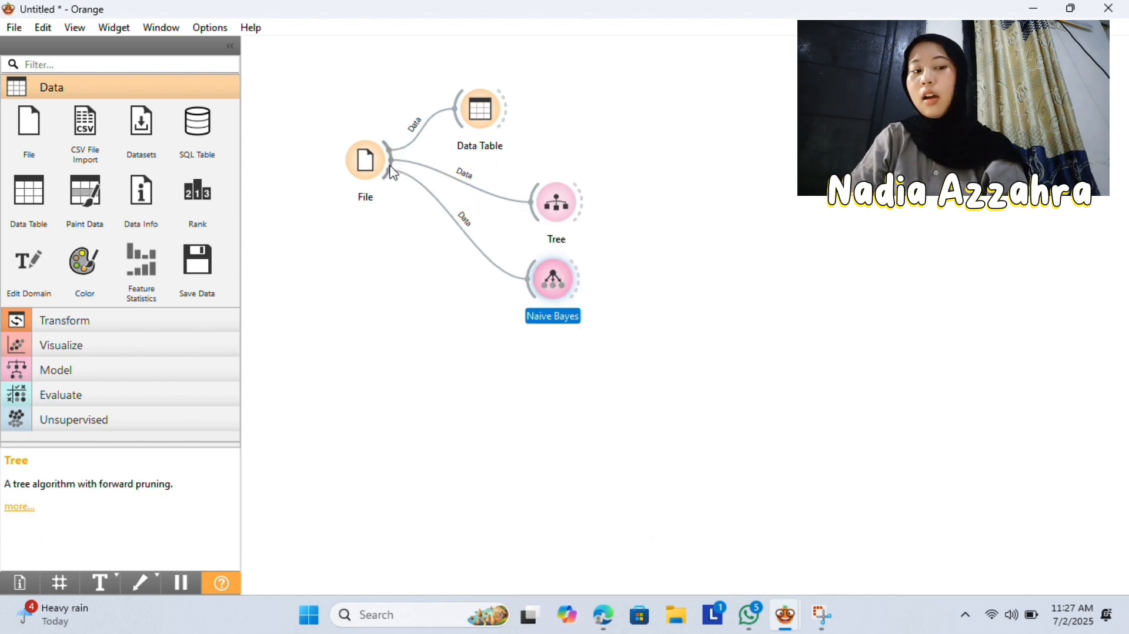
{"action": "left_click_drag", "start_coordinate": [532, 281], "coordinate": [528, 343]}
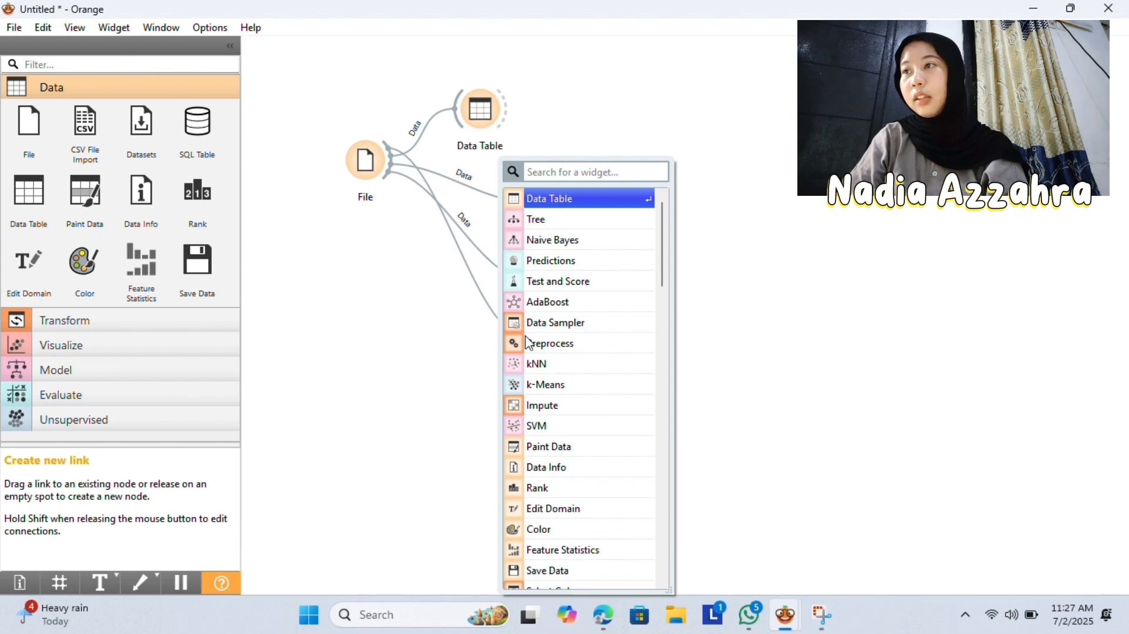
{"action": "type", "text": "ada"}
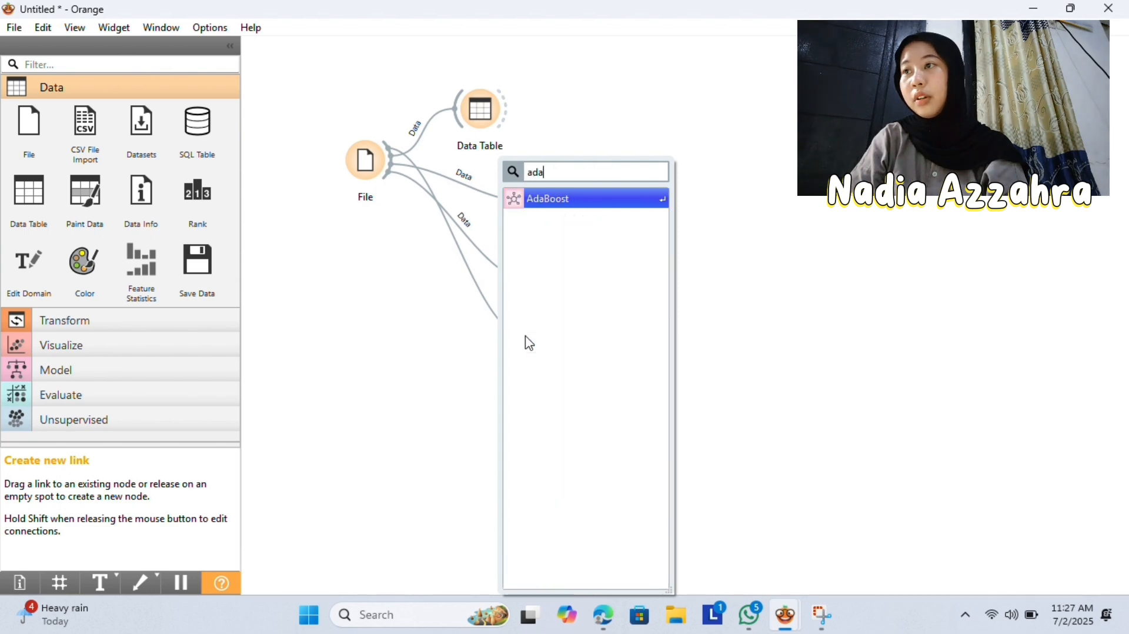
{"action": "left_click", "coordinate": [612, 200]}
{"action": "left_click", "coordinate": [594, 221]}
- Arrange Tree, Naive Bayes and AdaBoost in a compact vertical column with space between their labels
{"action": "left_click", "coordinate": [563, 205]}
{"action": "left_click_drag", "start_coordinate": [563, 205], "coordinate": [557, 187]}
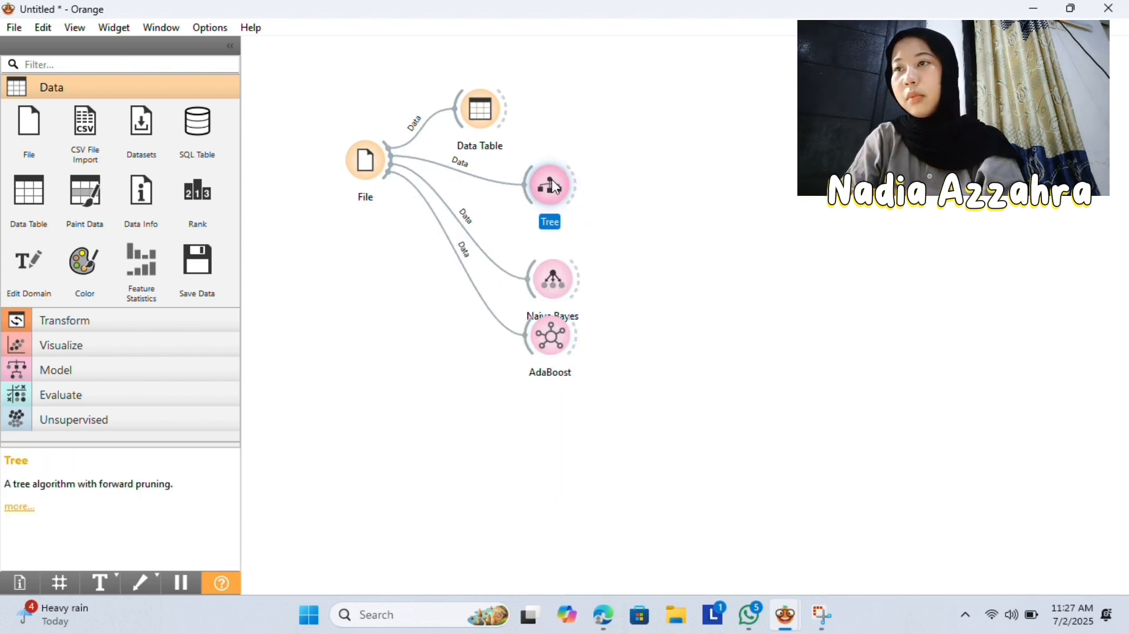
{"action": "left_click_drag", "start_coordinate": [549, 281], "coordinate": [551, 257]}
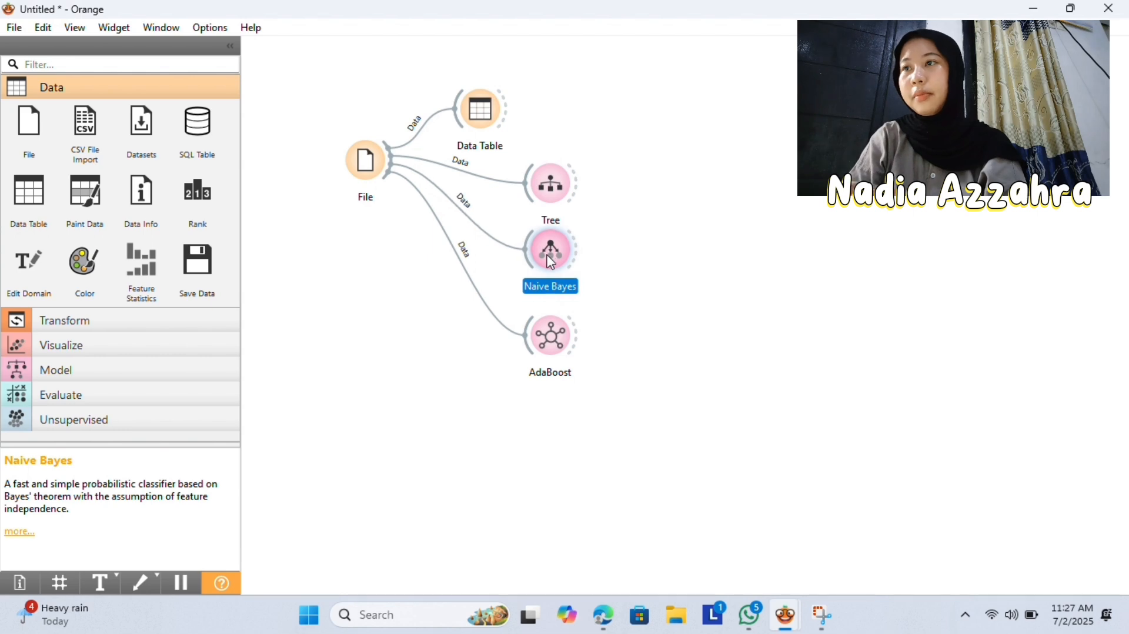
{"action": "left_click", "coordinate": [548, 347]}
{"action": "left_click_drag", "start_coordinate": [543, 327], "coordinate": [540, 329]}
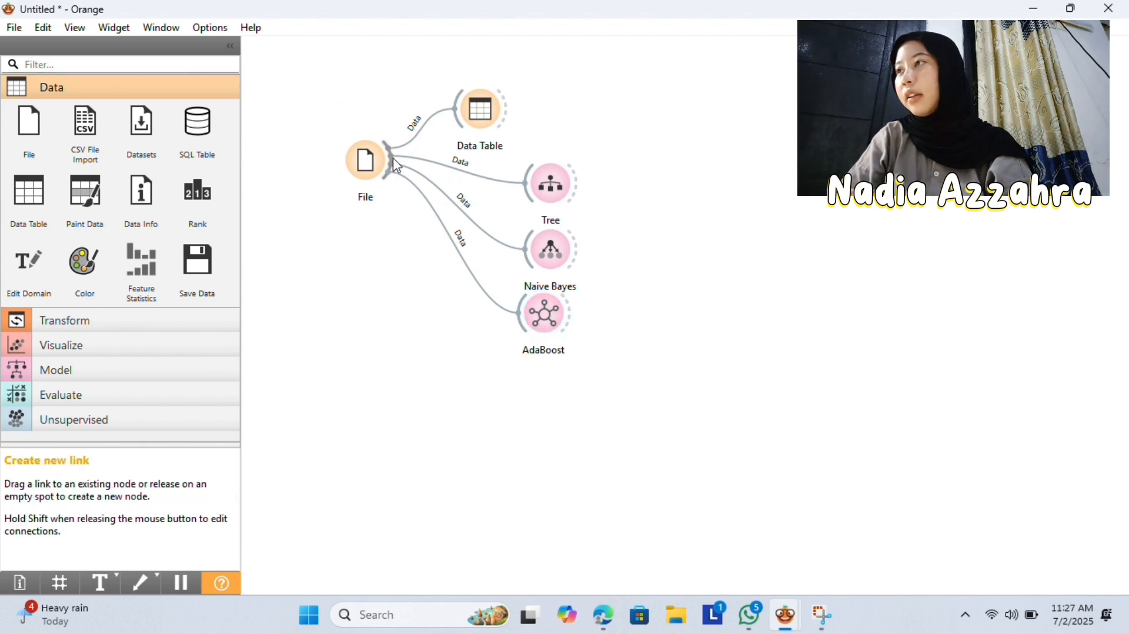
- Add a Test and Score widget linked to the File widget's data and place it to the right of the models
{"action": "left_click_drag", "start_coordinate": [393, 158], "coordinate": [695, 207]}
{"action": "type", "text": "ada"}
{"action": "key", "text": "BackSpace"}
{"action": "key", "text": "BackSpace"}
{"action": "key", "text": "BackSpace"}
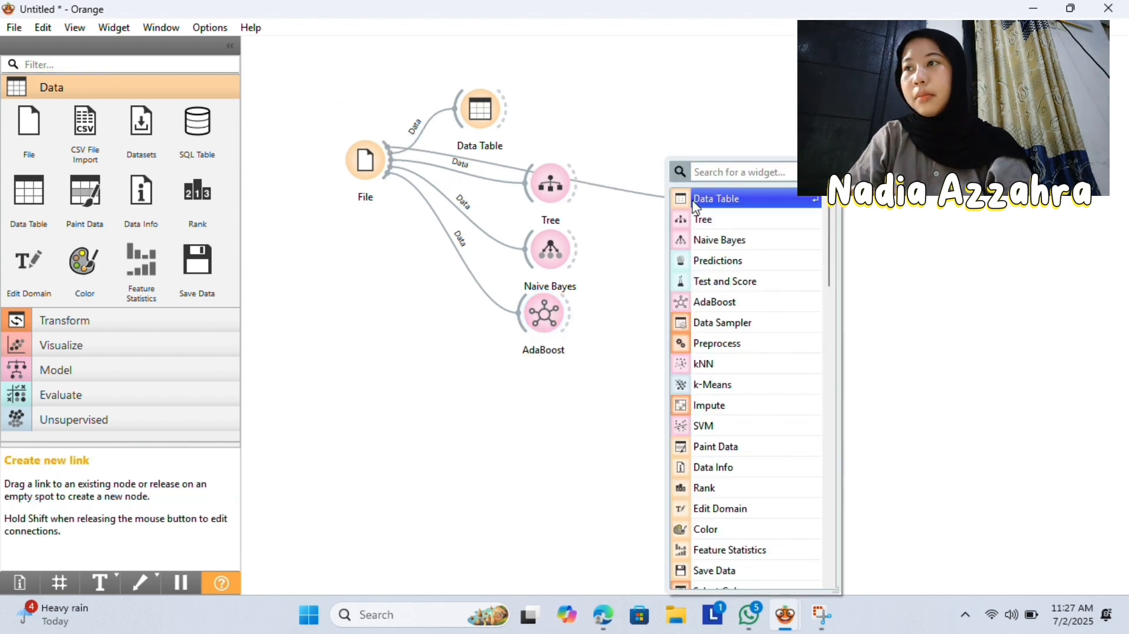
{"action": "type", "text": "te"}
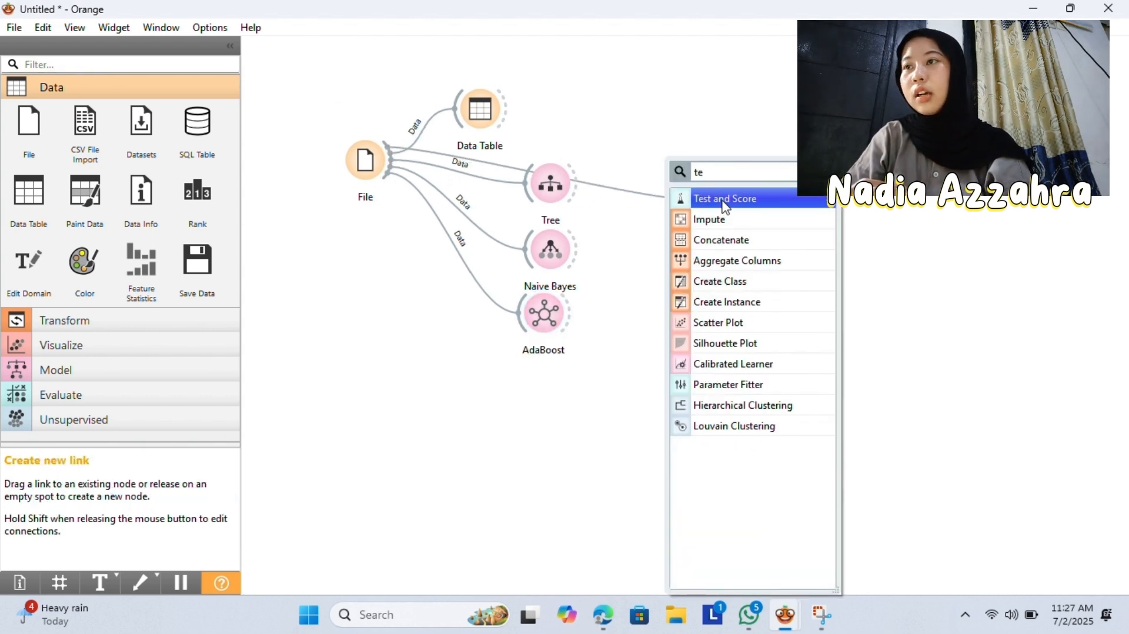
{"action": "left_click", "coordinate": [726, 203]}
{"action": "left_click_drag", "start_coordinate": [732, 193], "coordinate": [744, 156]}
- Connect the Tree, Naive Bayes and AdaBoost learners to Test and Score
{"action": "left_click_drag", "start_coordinate": [576, 183], "coordinate": [710, 165]}
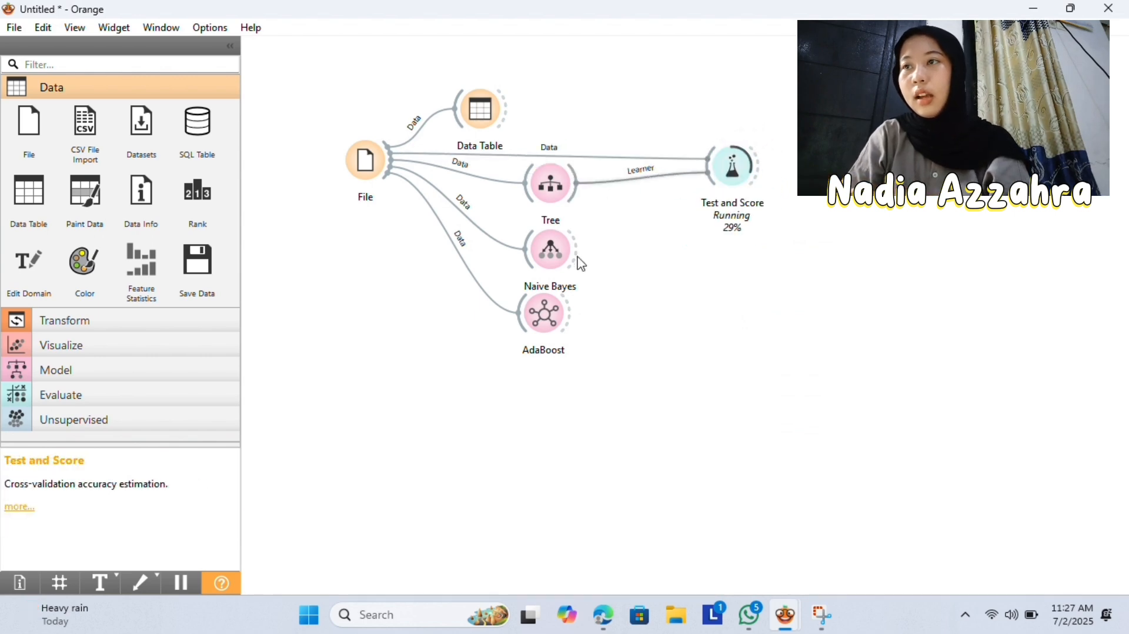
{"action": "left_click_drag", "start_coordinate": [581, 263], "coordinate": [709, 167]}
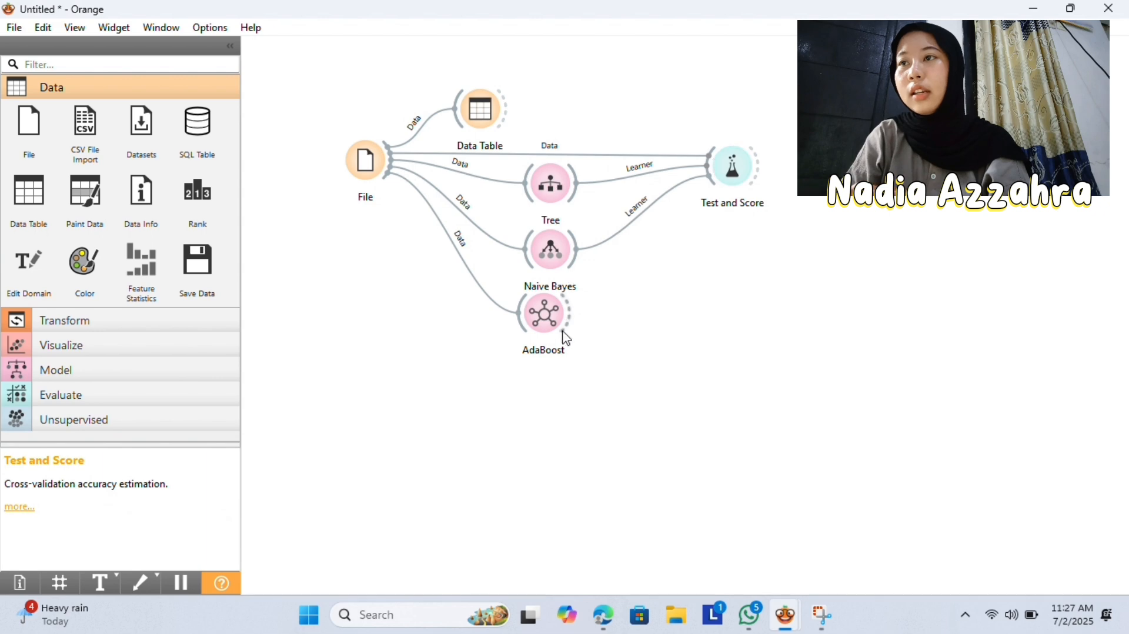
{"action": "left_click_drag", "start_coordinate": [570, 325], "coordinate": [746, 164]}
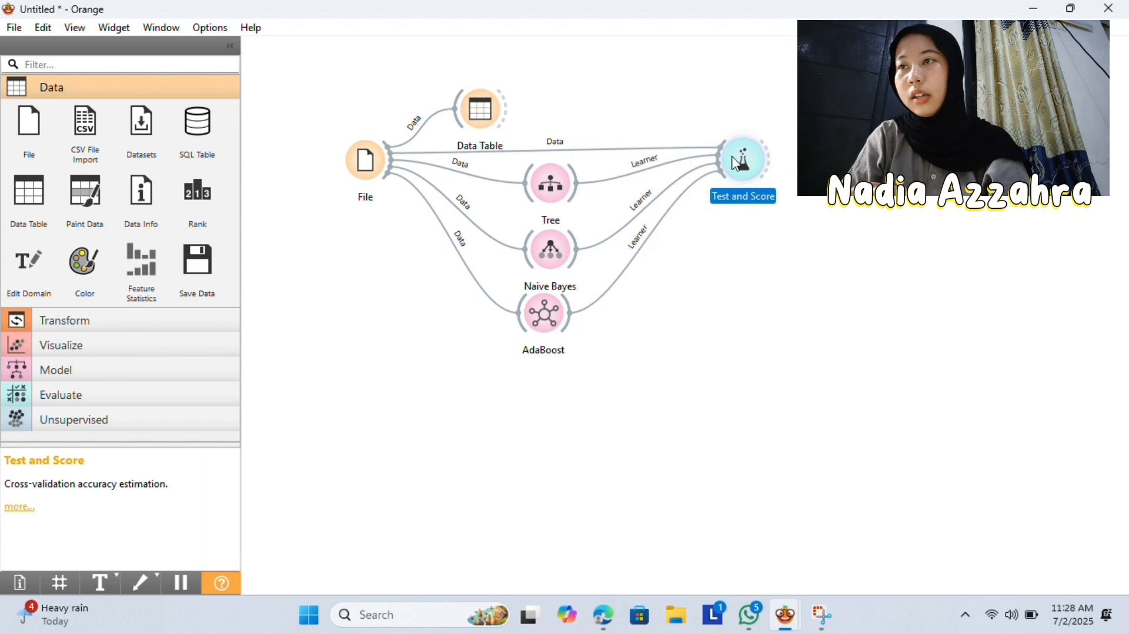
- Shift Tree, Naive Bayes and AdaBoost slightly closer to File and space them out in an aligned column
{"action": "left_click", "coordinate": [555, 187]}
{"action": "left_click_drag", "start_coordinate": [556, 188], "coordinate": [527, 189]}
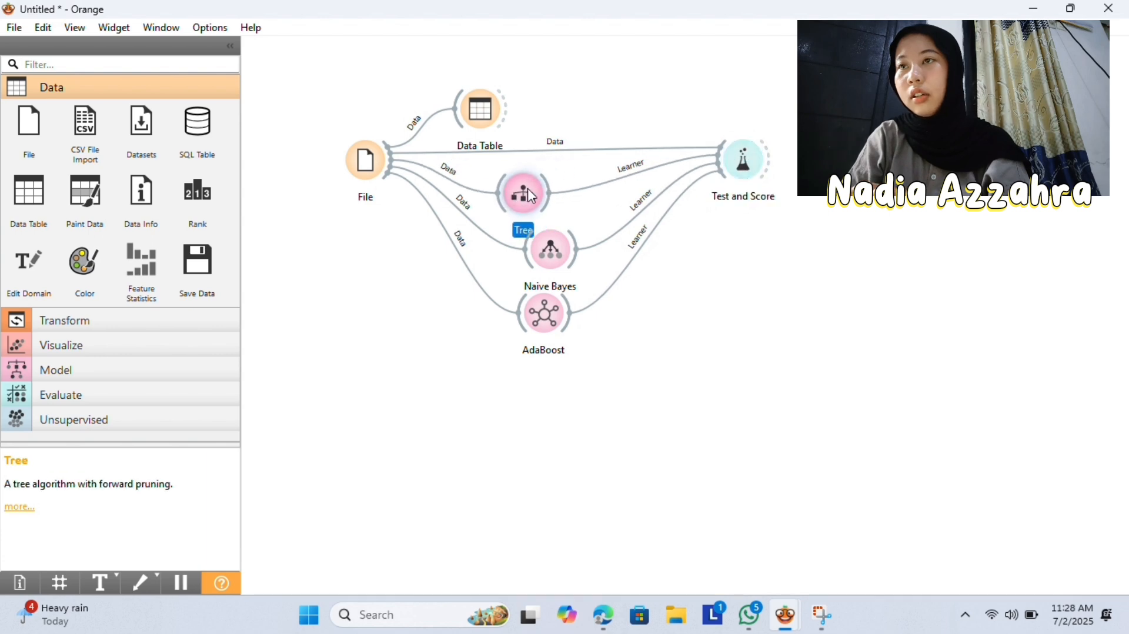
{"action": "left_click_drag", "start_coordinate": [553, 267], "coordinate": [522, 269]}
{"action": "left_click_drag", "start_coordinate": [551, 324], "coordinate": [530, 338]}
{"action": "left_click_drag", "start_coordinate": [530, 200], "coordinate": [525, 196]}
{"action": "left_click", "coordinate": [531, 257]}
{"action": "left_click_drag", "start_coordinate": [531, 257], "coordinate": [528, 259]}
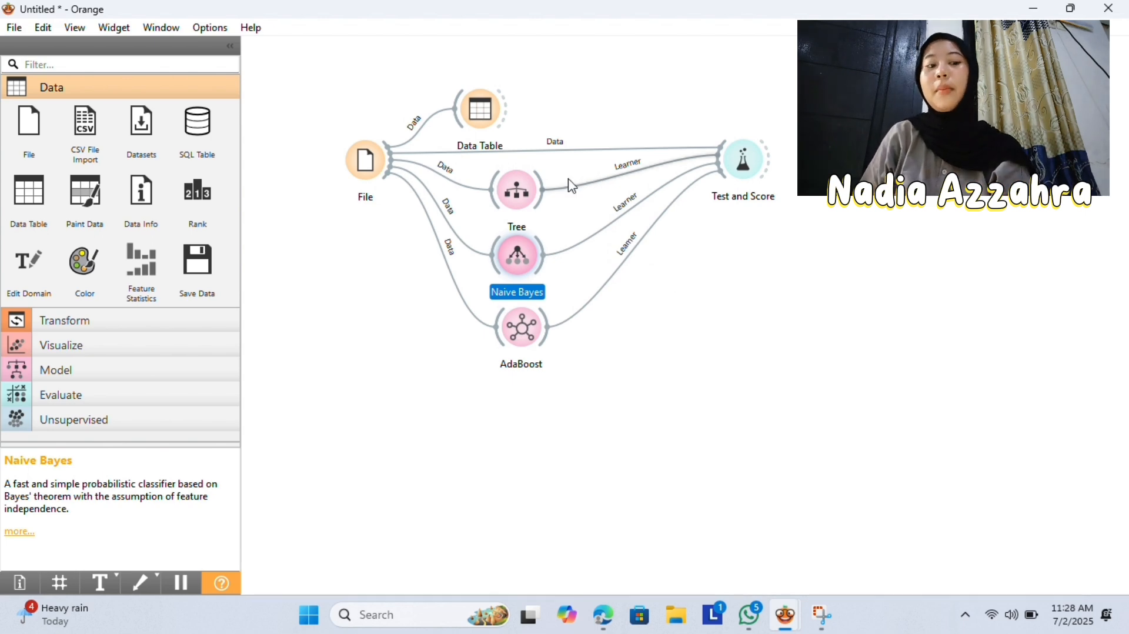
- Add a Predictions widget linked to Tree below Test and Score, and connect the Naive Bayes and AdaBoost models to it
{"action": "left_click_drag", "start_coordinate": [543, 193], "coordinate": [661, 272]}
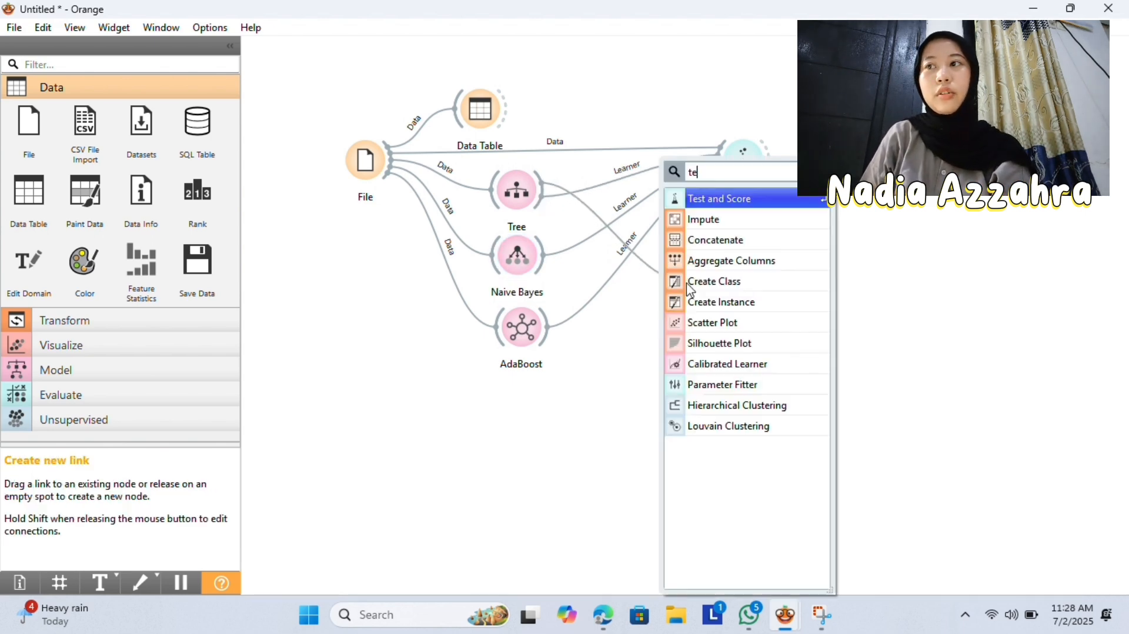
{"action": "type", "text": "pr"}
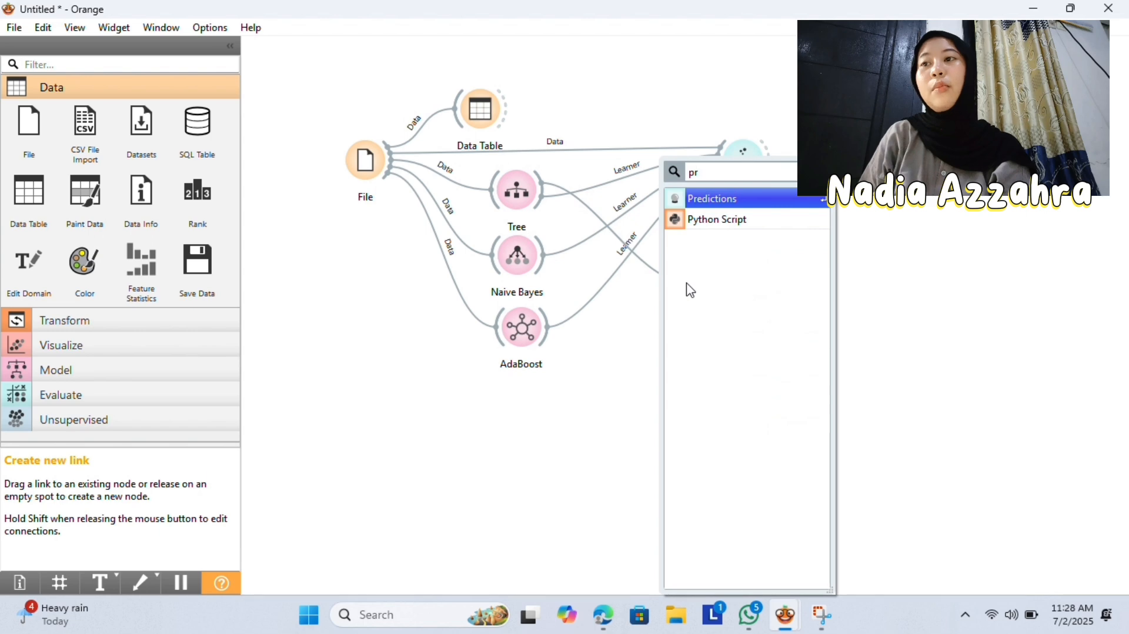
{"action": "left_click", "coordinate": [735, 199]}
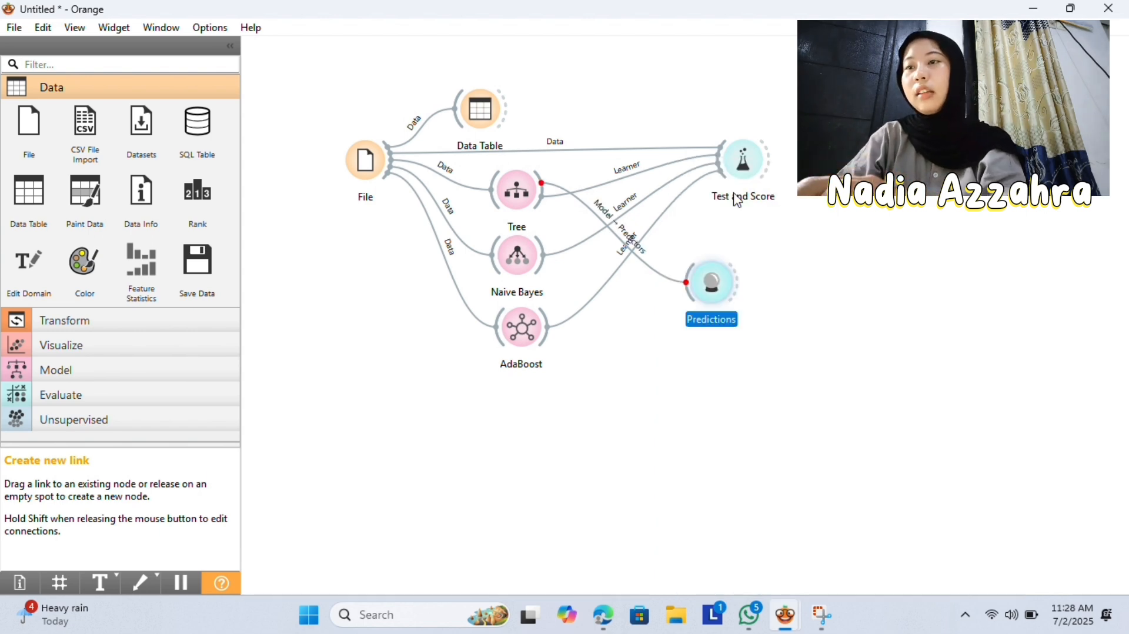
{"action": "left_click_drag", "start_coordinate": [542, 262], "coordinate": [707, 307]}
{"action": "left_click_drag", "start_coordinate": [548, 334], "coordinate": [683, 291]}
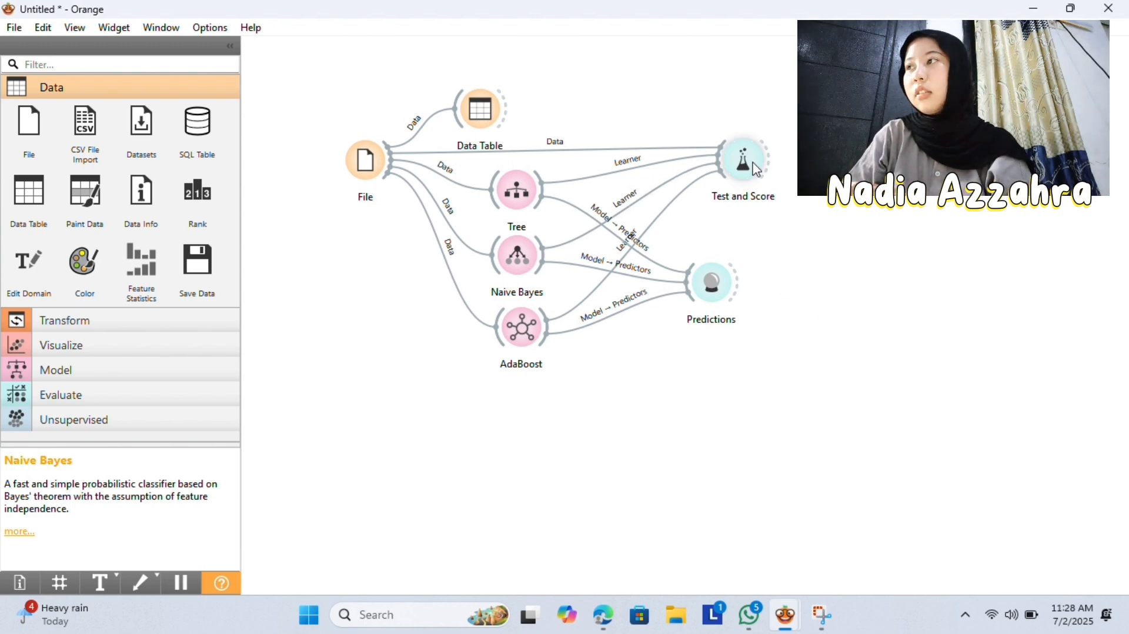
- Check the contents of the Predictions, Tree and Test and Score widgets, including the tree parameters and the models' evaluation scores
{"action": "double_click", "coordinate": [716, 291]}
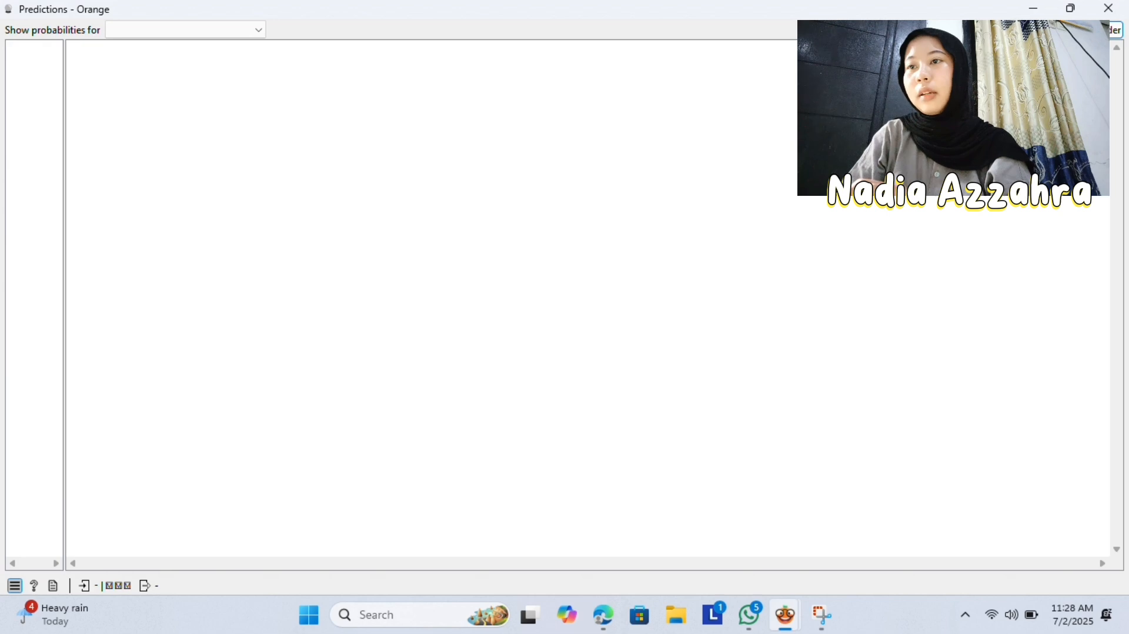
{"action": "left_click", "coordinate": [1108, 8]}
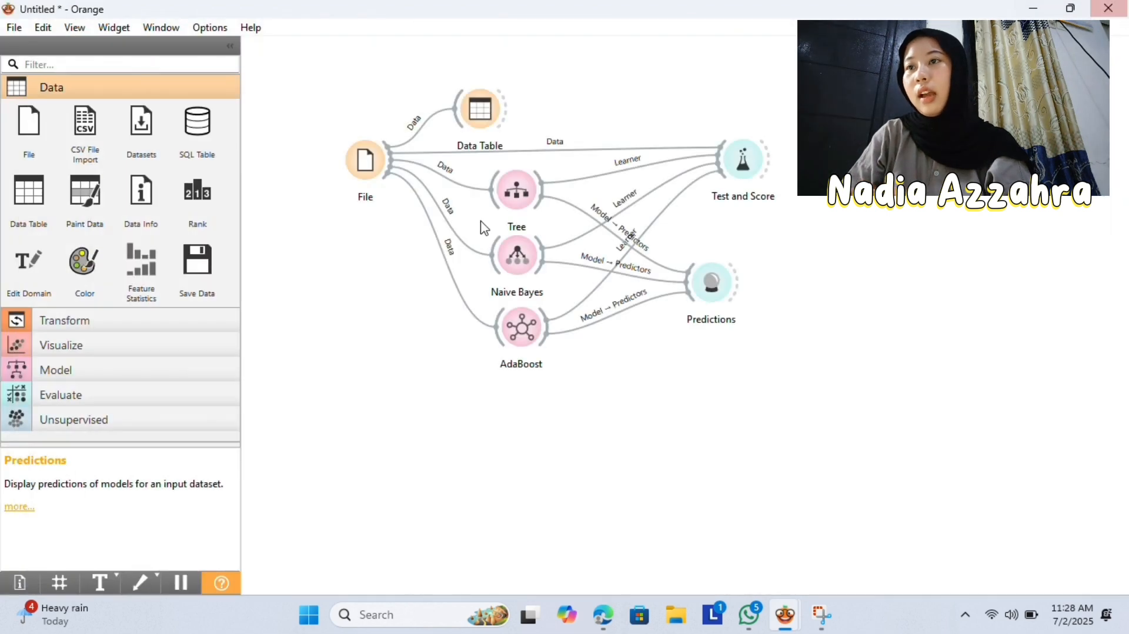
{"action": "double_click", "coordinate": [516, 190]}
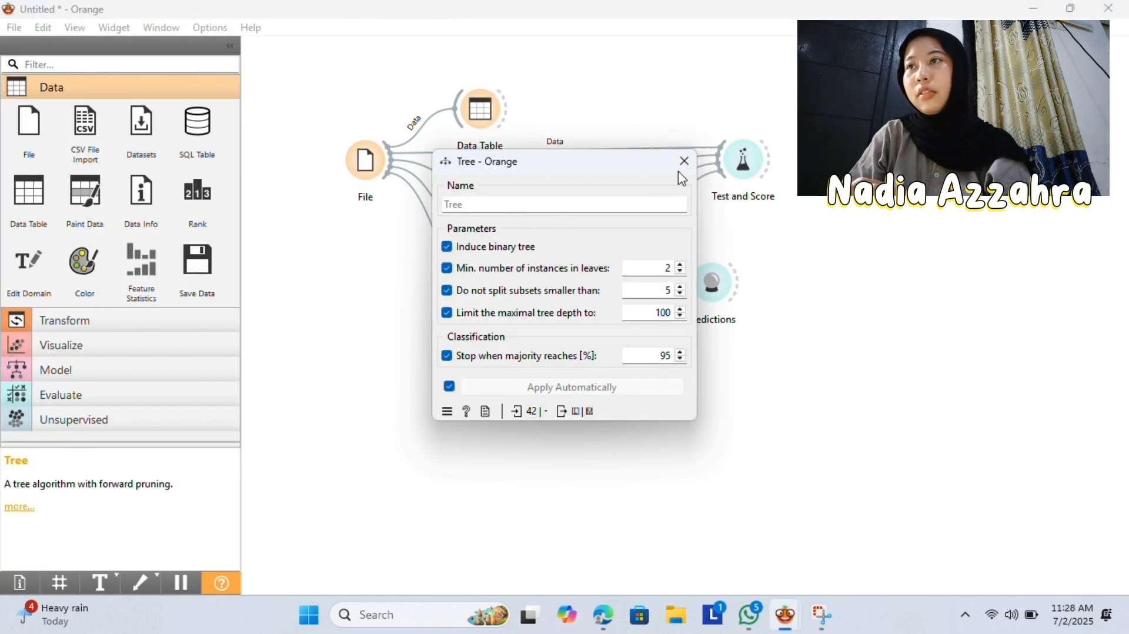
{"action": "left_click", "coordinate": [684, 162]}
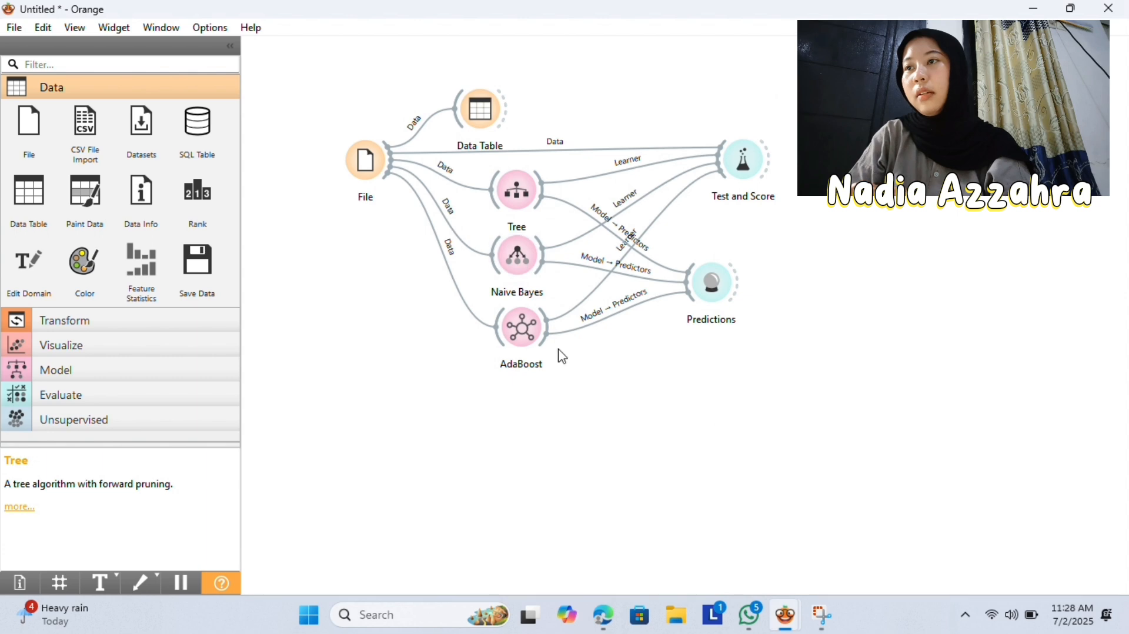
{"action": "double_click", "coordinate": [756, 171]}
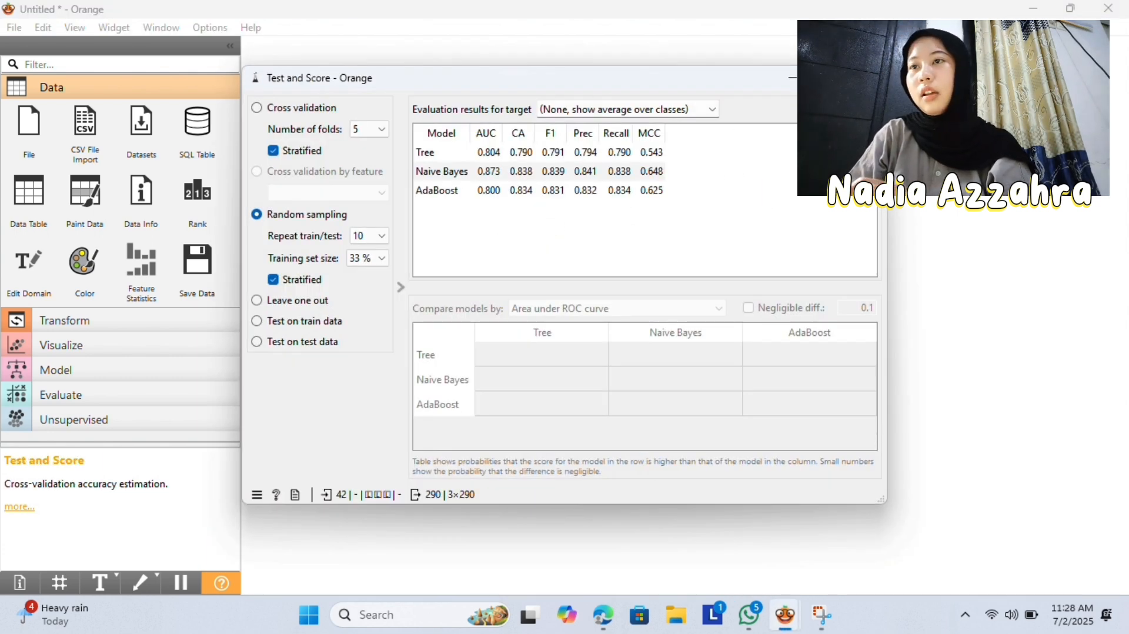
{"action": "left_click", "coordinate": [867, 78]}
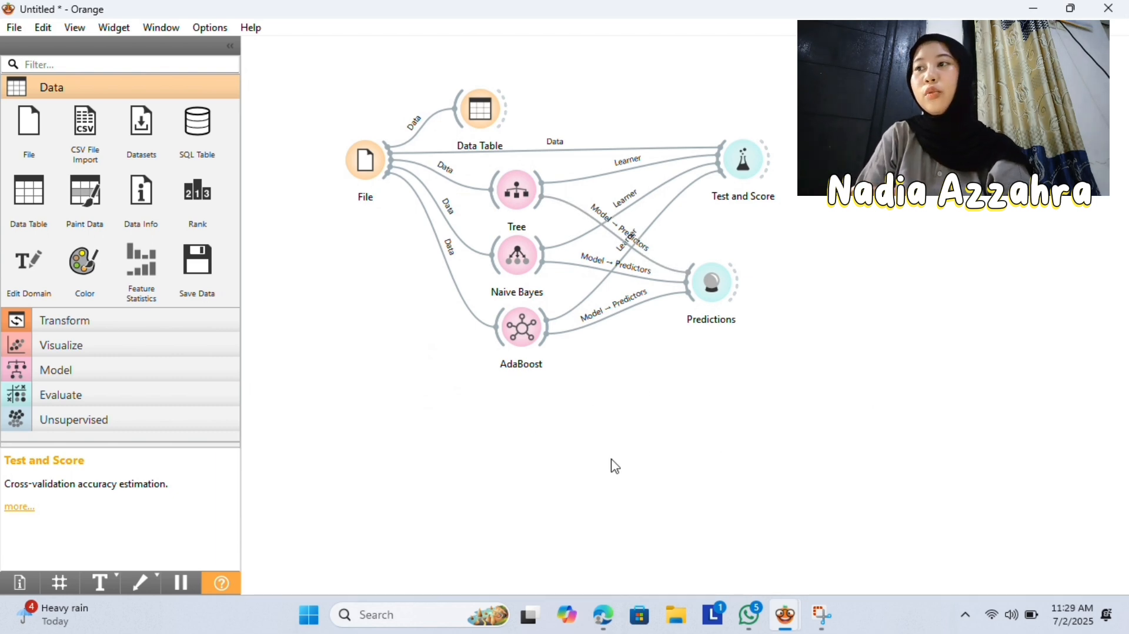
- Add a second File widget below the existing workflow and check the source and column roles in the original File widget
{"action": "left_click", "coordinate": [11, 138]}
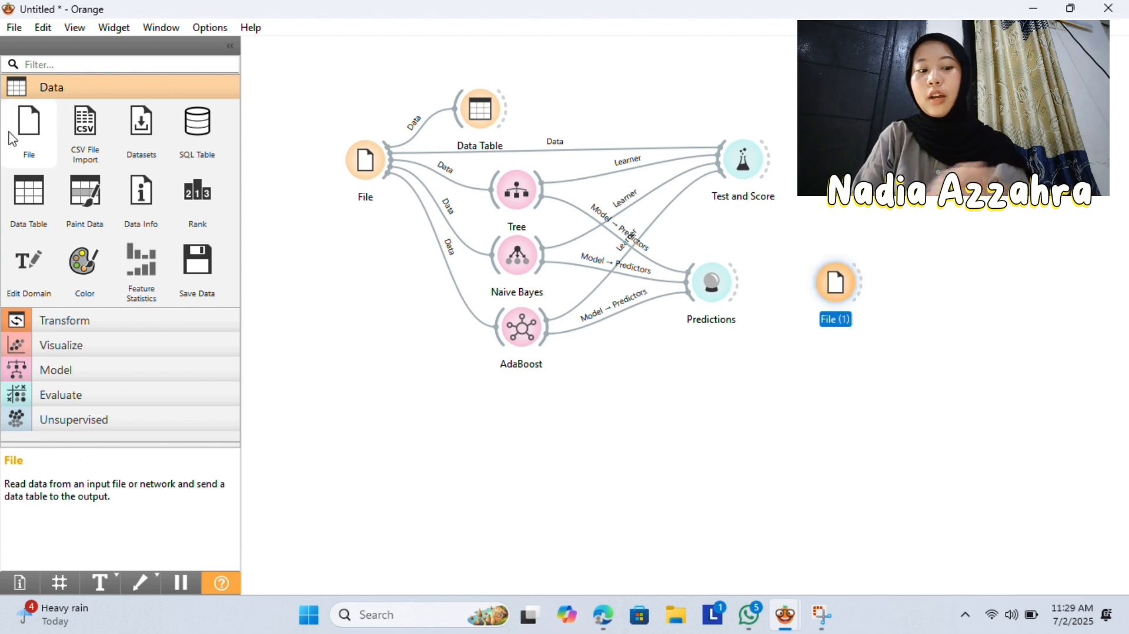
{"action": "left_click_drag", "start_coordinate": [835, 288], "coordinate": [378, 448]}
{"action": "left_click", "coordinate": [368, 201]}
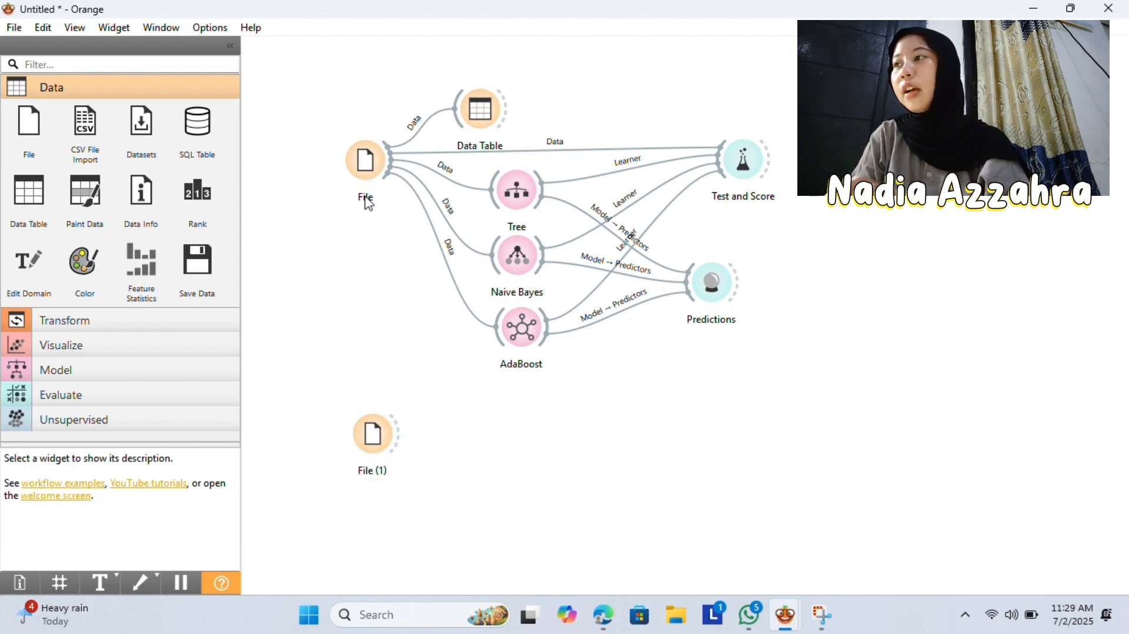
{"action": "double_click", "coordinate": [366, 160]}
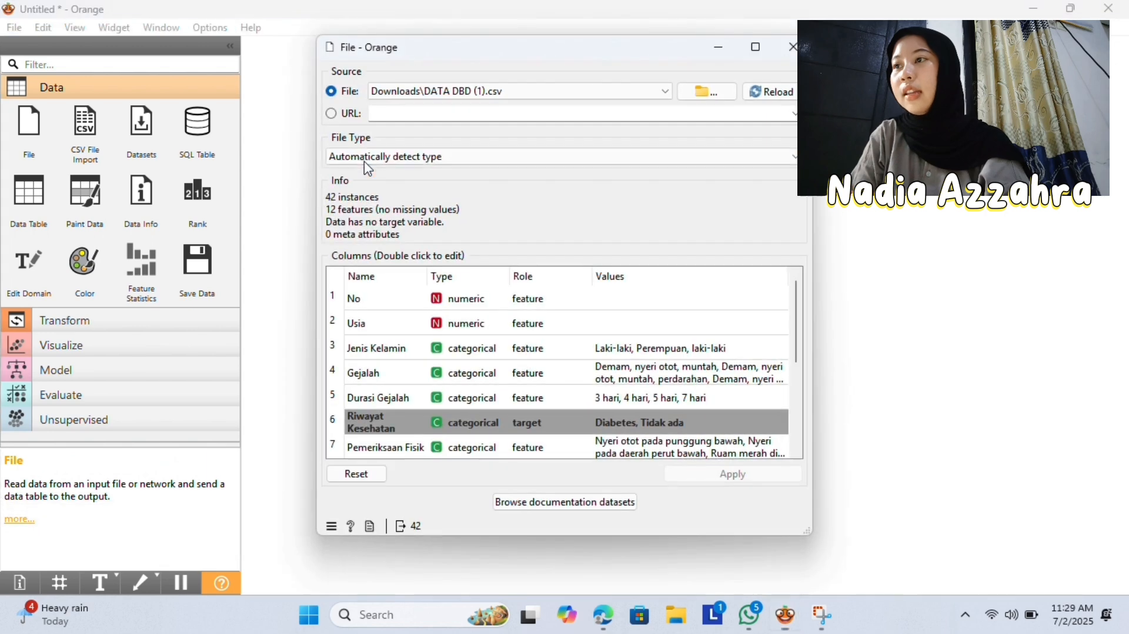
{"action": "left_click", "coordinate": [718, 46]}
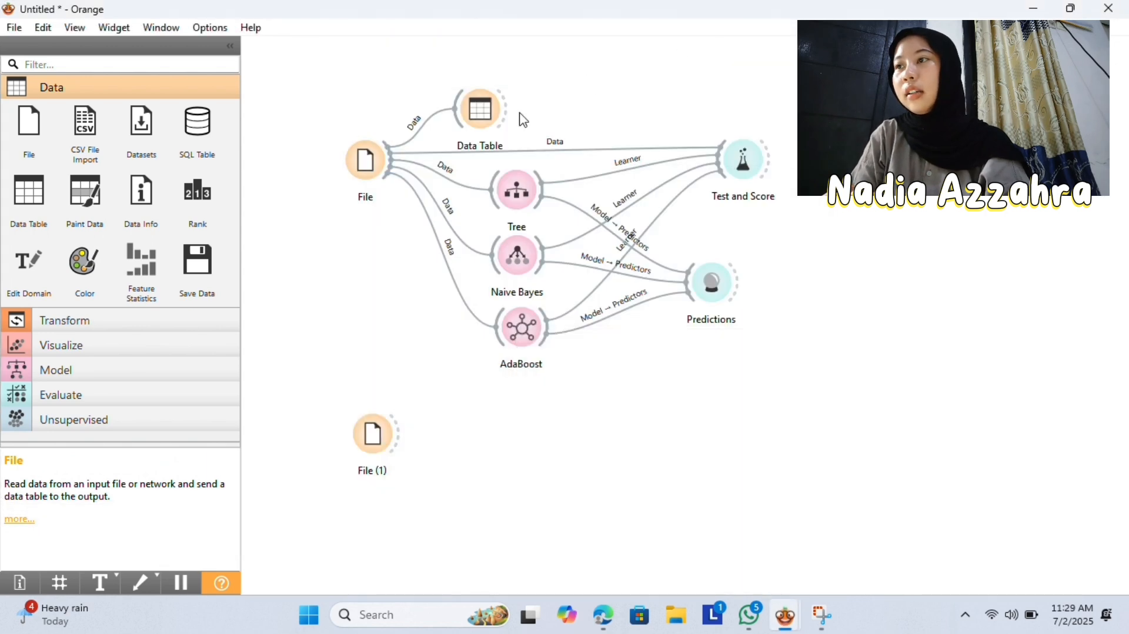
- Rename the original File widget that feeds the models to "prediksi dbd training"
{"action": "left_click", "coordinate": [365, 196]}
{"action": "right_click", "coordinate": [365, 172]}
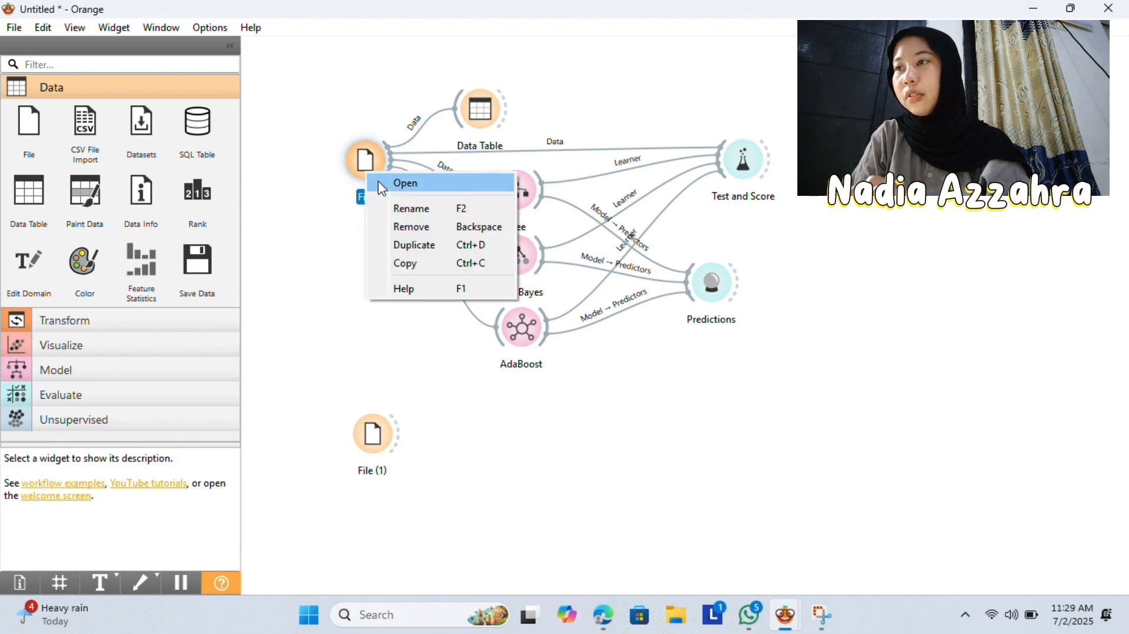
{"action": "left_click", "coordinate": [415, 210]}
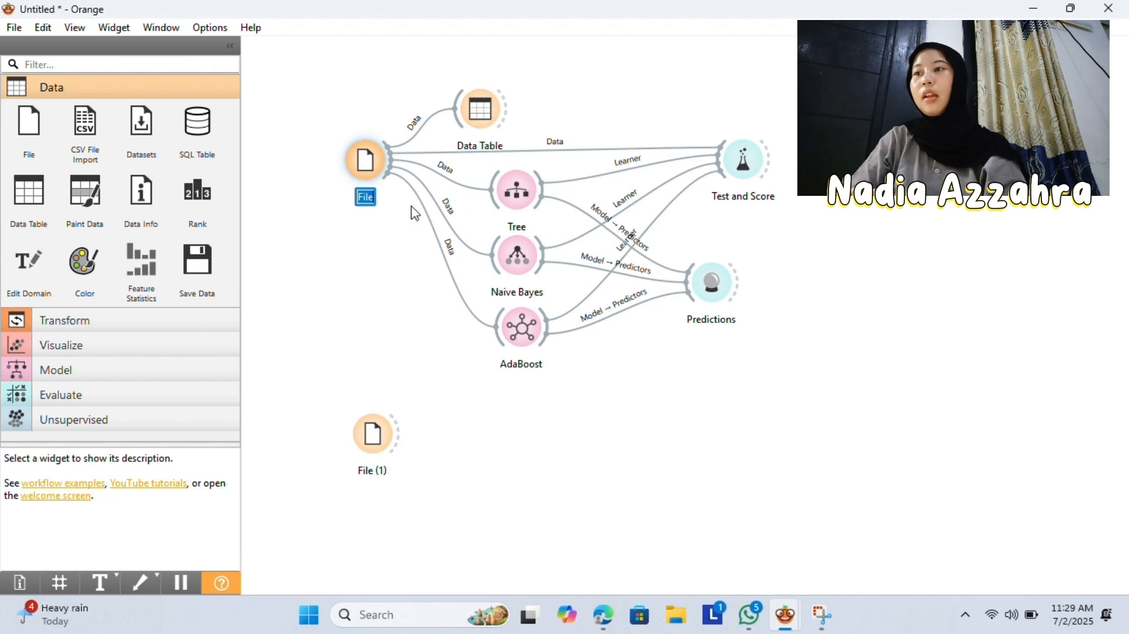
{"action": "type", "text": "prediksi"}
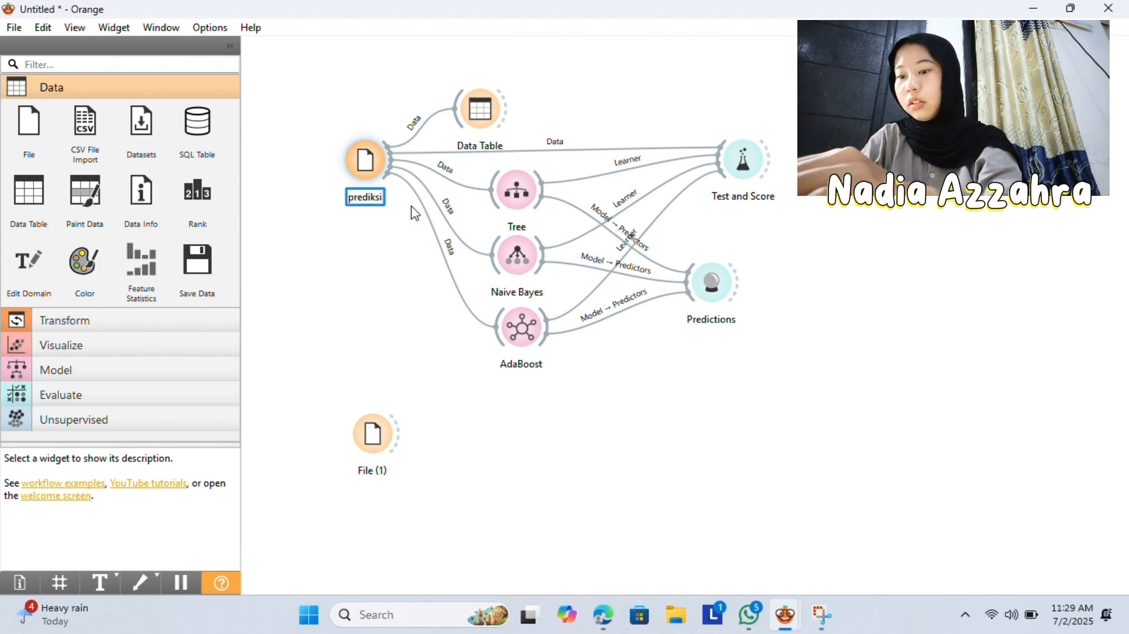
{"action": "type", "text": " dbd tra"}
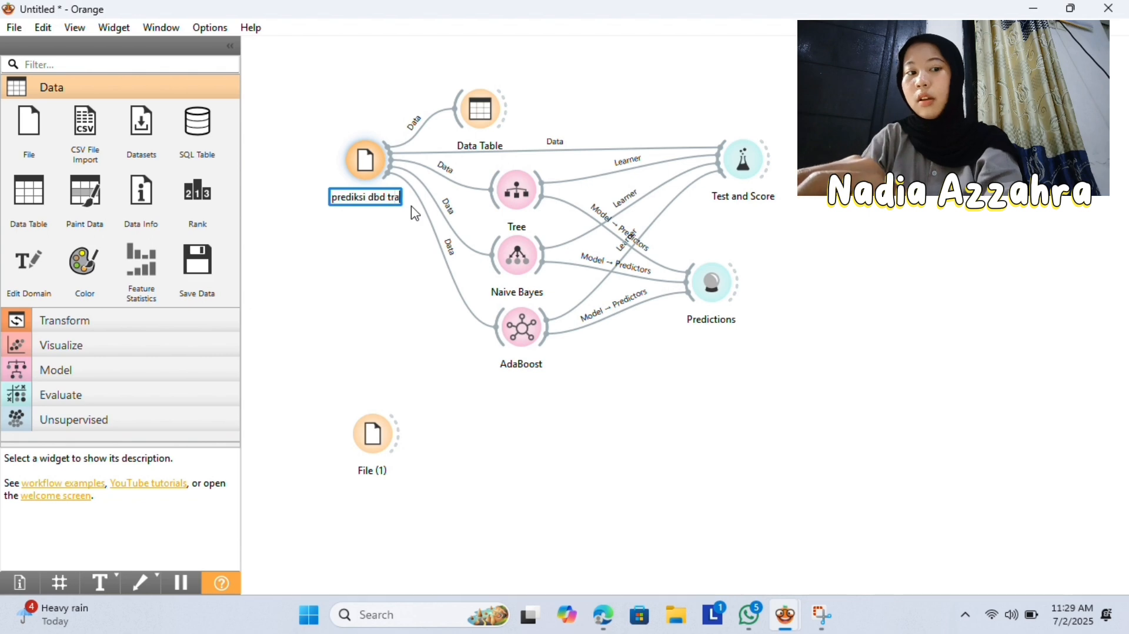
{"action": "type", "text": "ining"}
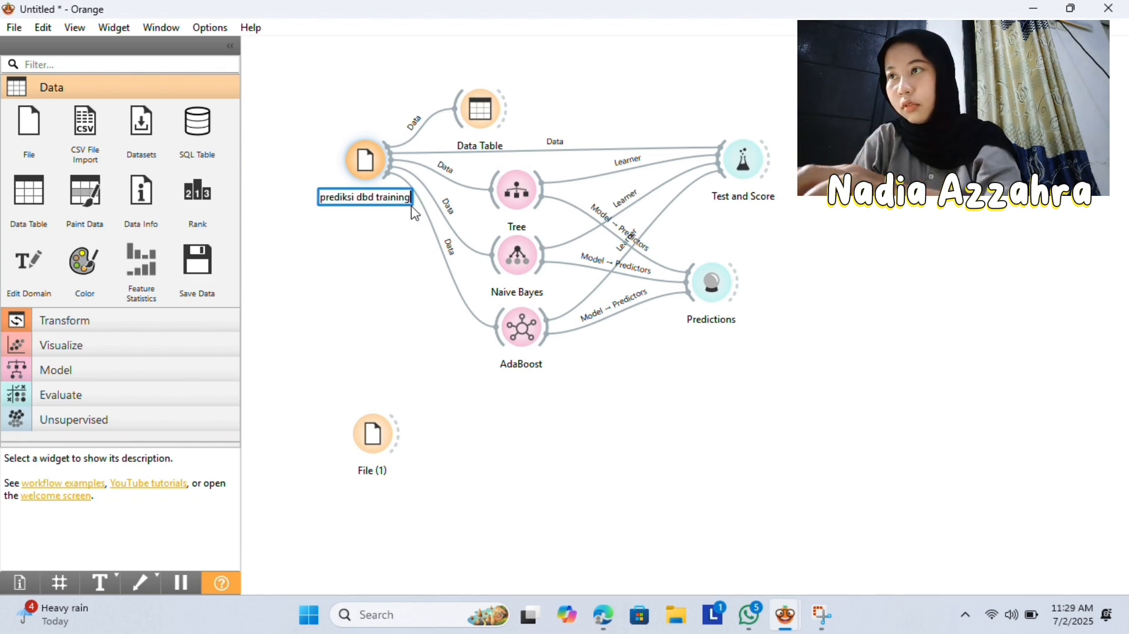
{"action": "key", "text": "Return"}
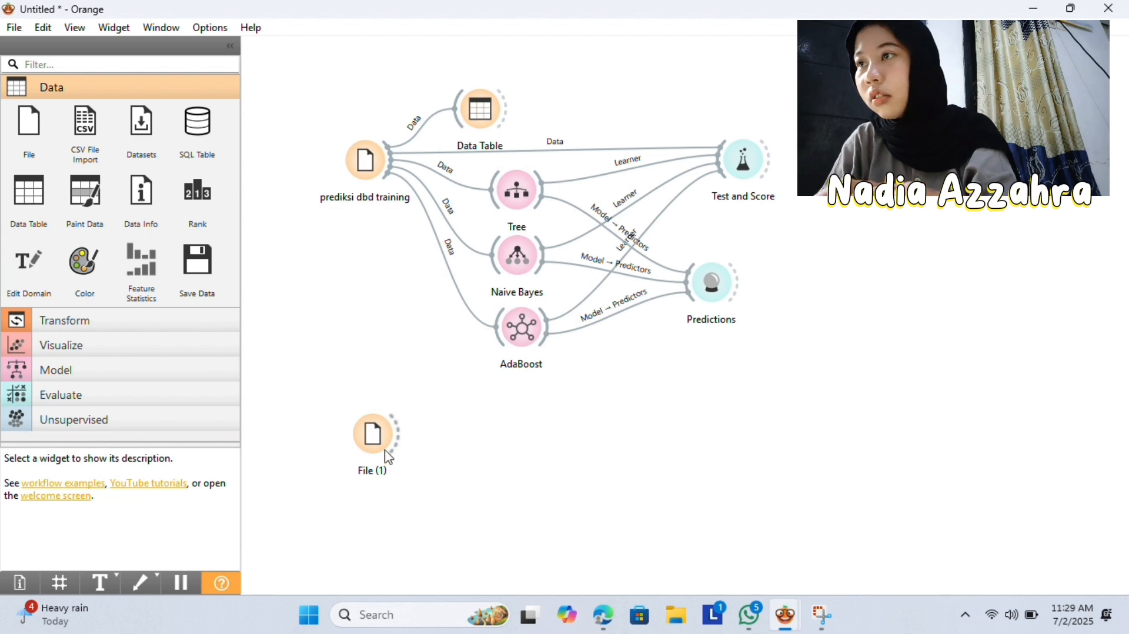
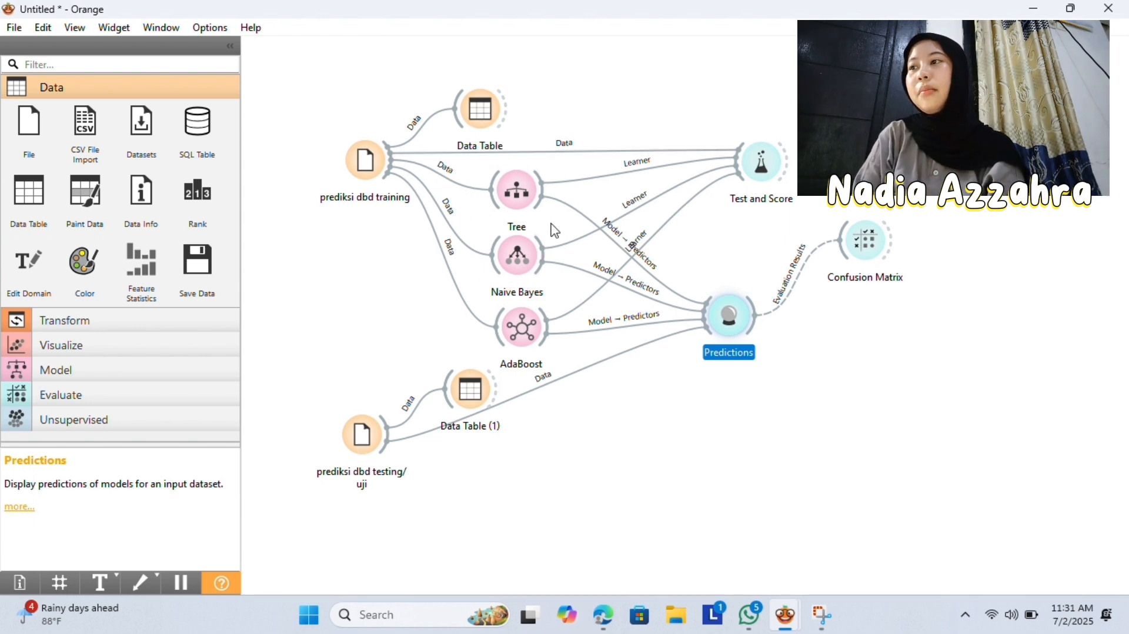
- Compare the evaluation scores of Tree, Naive Bayes and AdaBoost in Test and Score
{"action": "mouse_move", "coordinate": [537, 273]}
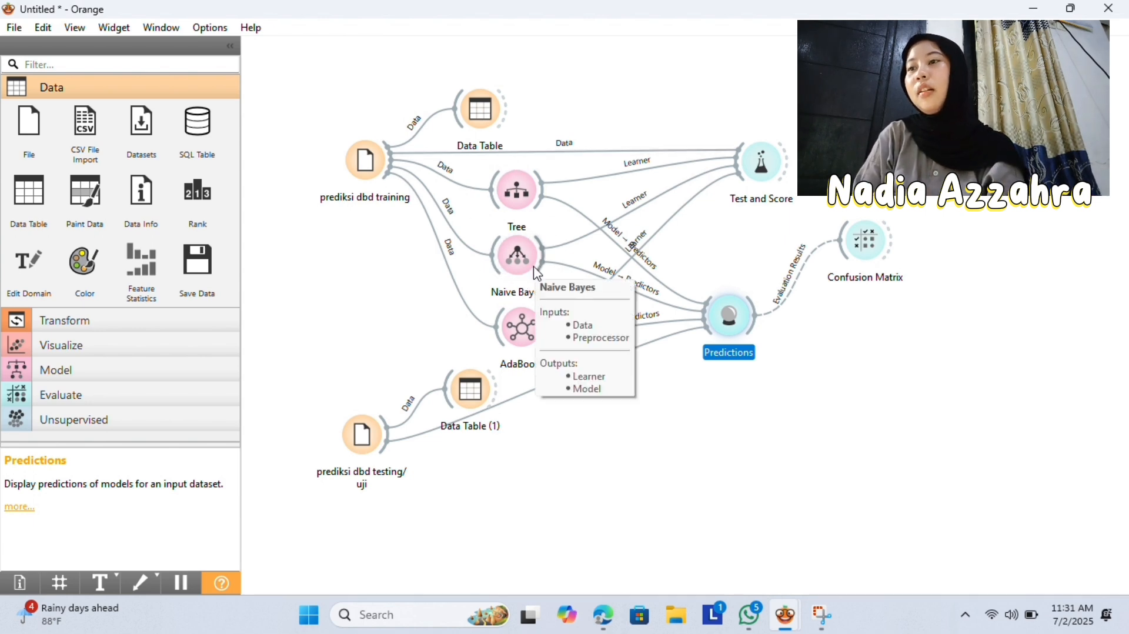
{"action": "double_click", "coordinate": [767, 165]}
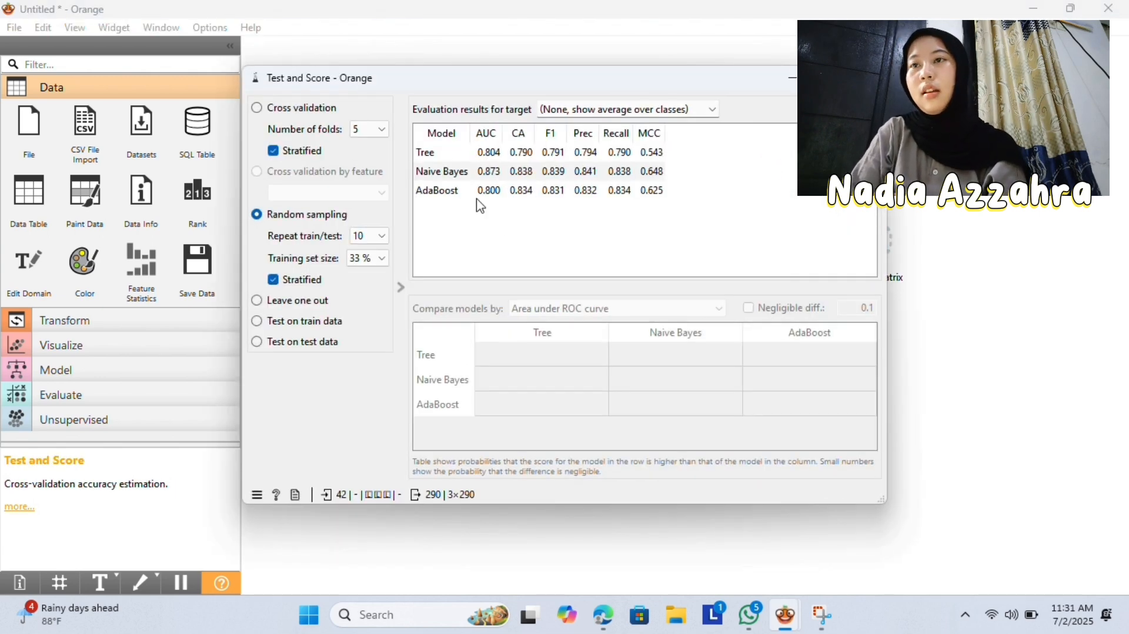
{"action": "left_click", "coordinate": [792, 77]}
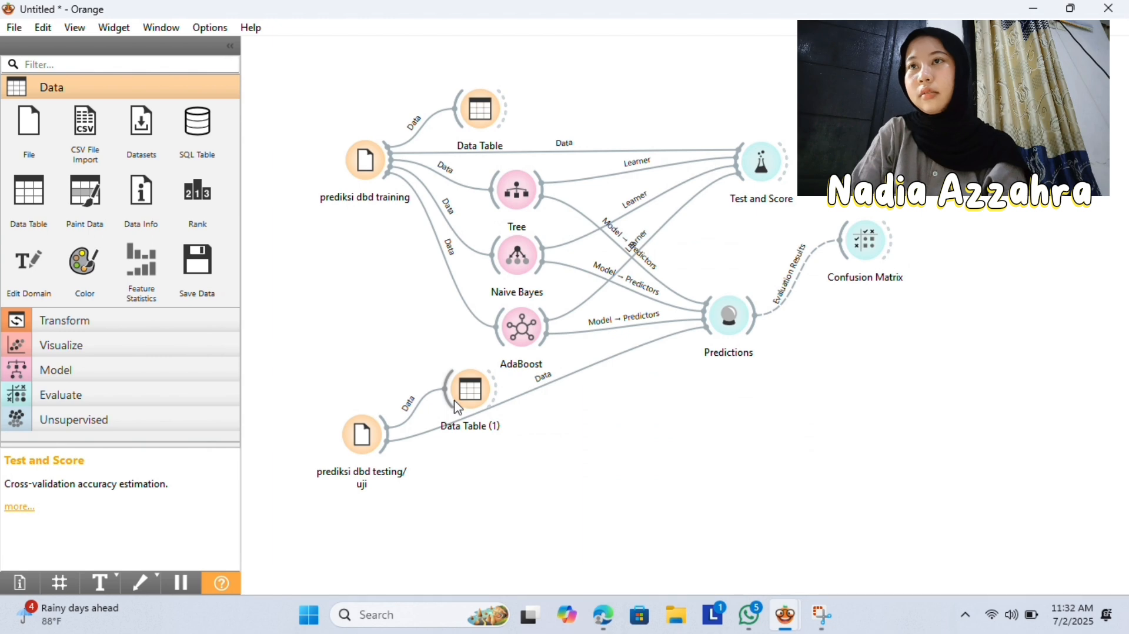
- Inspect the settings of the AdaBoost and Naive Bayes widgets
{"action": "double_click", "coordinate": [522, 328]}
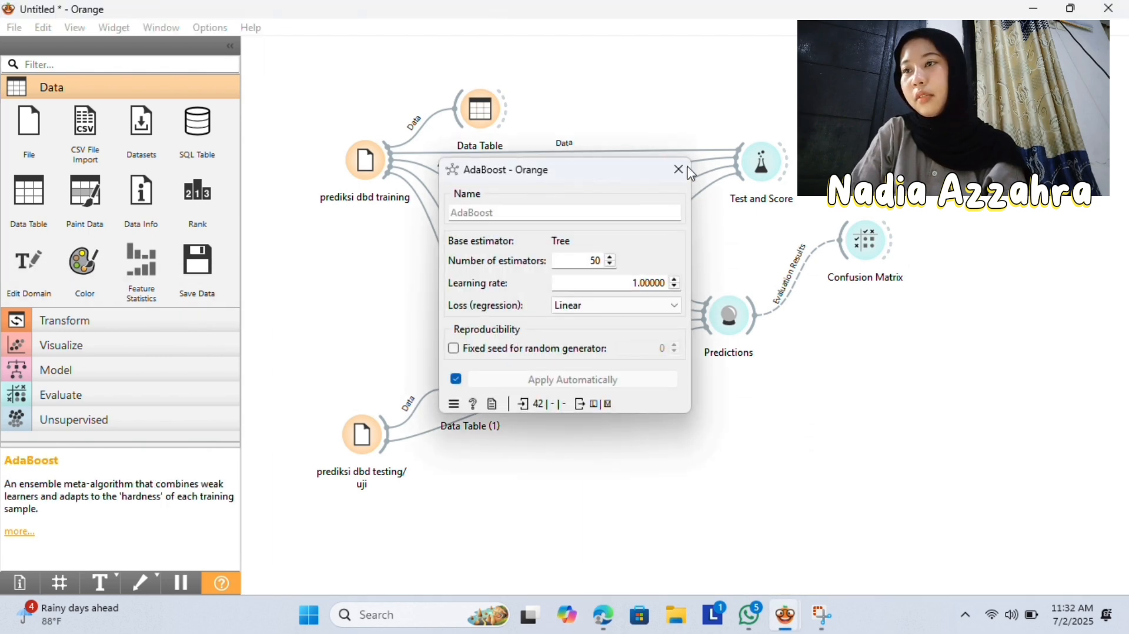
{"action": "left_click", "coordinate": [679, 169]}
{"action": "double_click", "coordinate": [518, 254]}
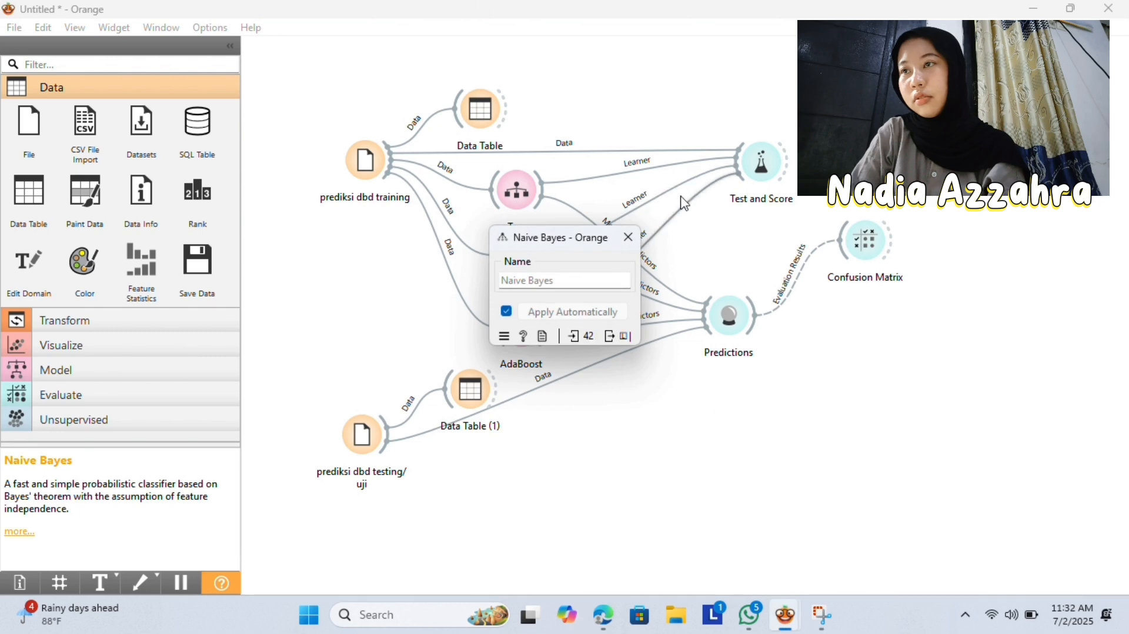
{"action": "left_click", "coordinate": [628, 237]}
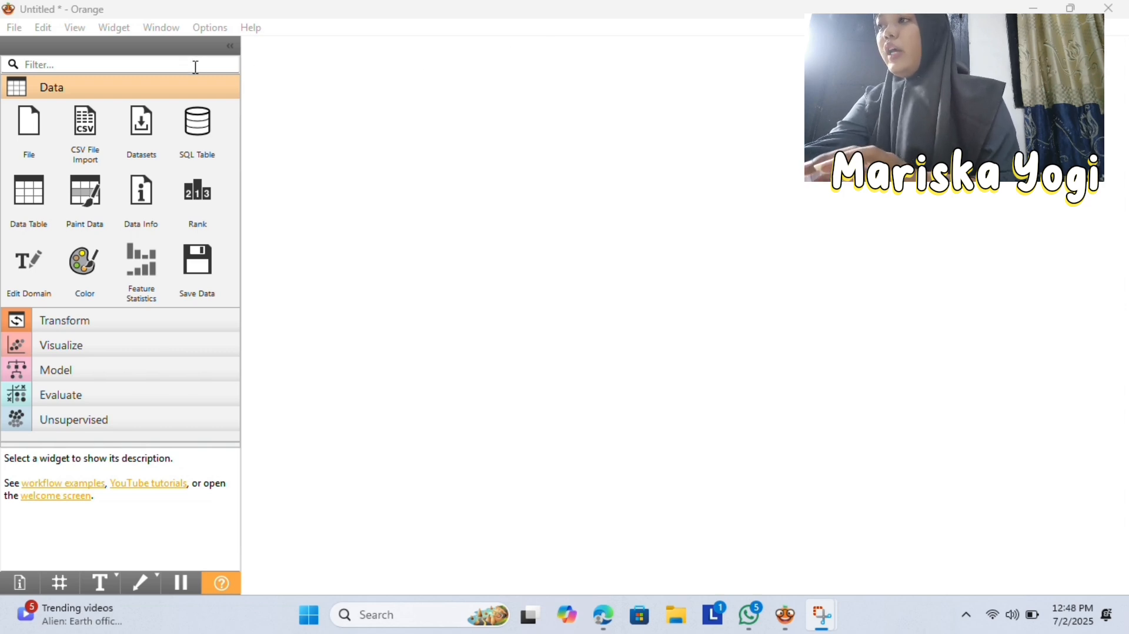
- Place a File widget on the empty canvas with DATA DBD (1).csv and apply the target role to Riwayat Kesehatan
{"action": "left_click_drag", "start_coordinate": [47, 138], "coordinate": [314, 137]}
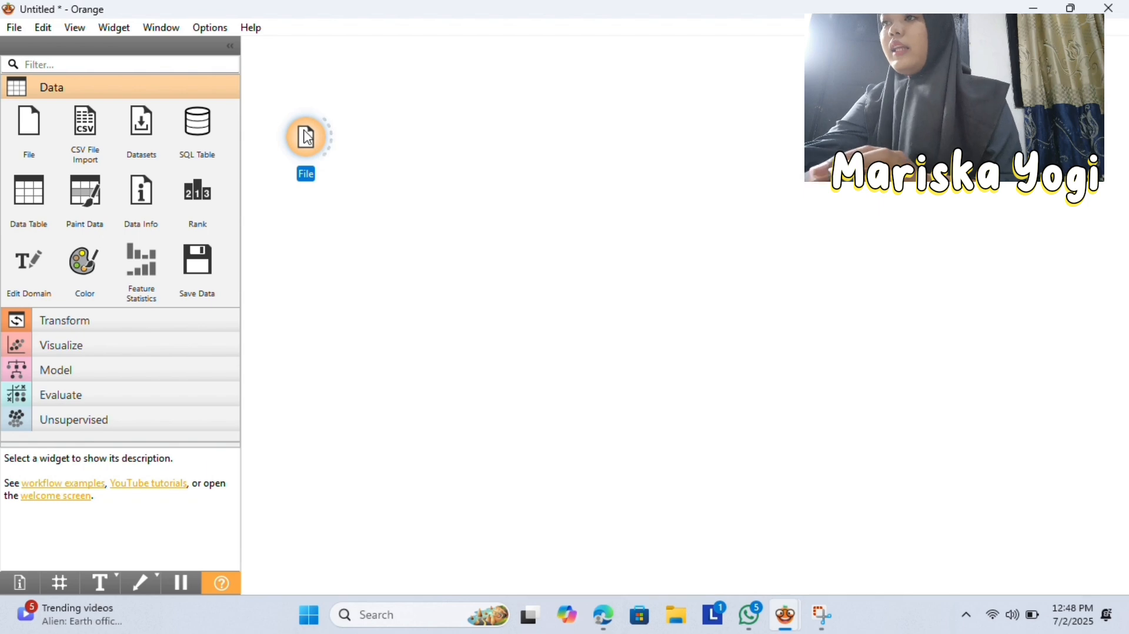
{"action": "double_click", "coordinate": [290, 133]}
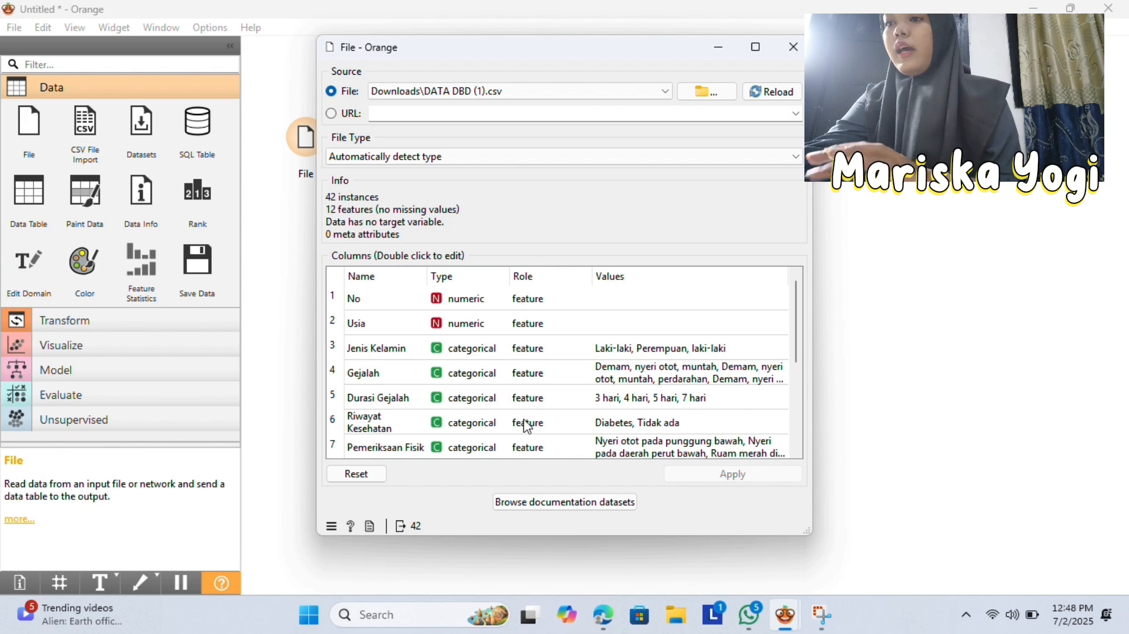
{"action": "double_click", "coordinate": [527, 427]}
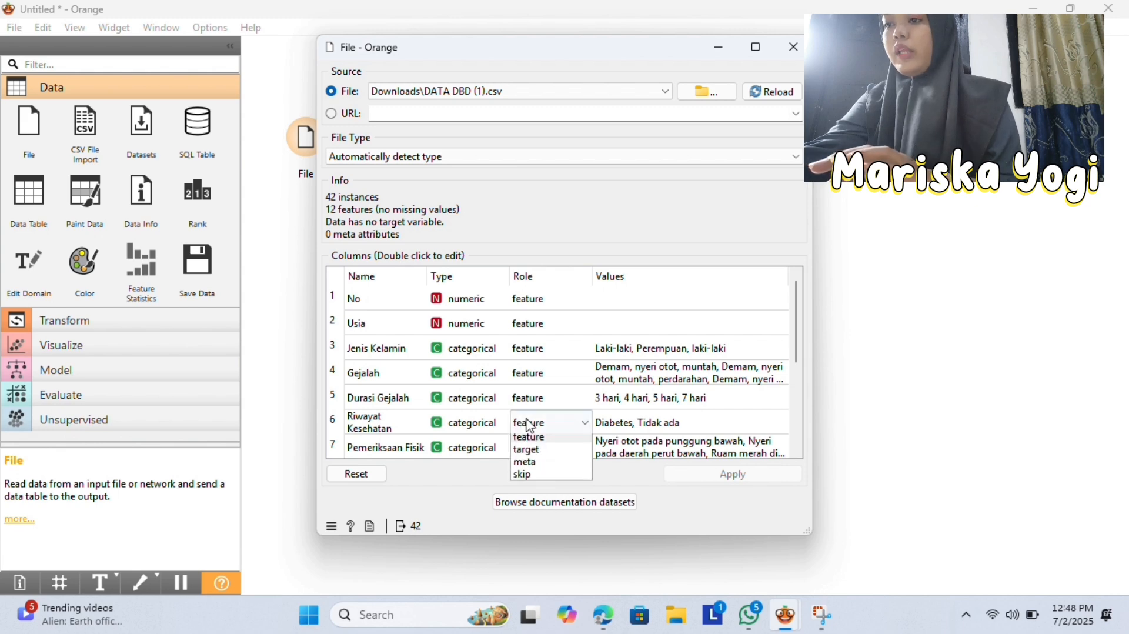
{"action": "left_click", "coordinate": [536, 456]}
{"action": "left_click", "coordinate": [734, 481]}
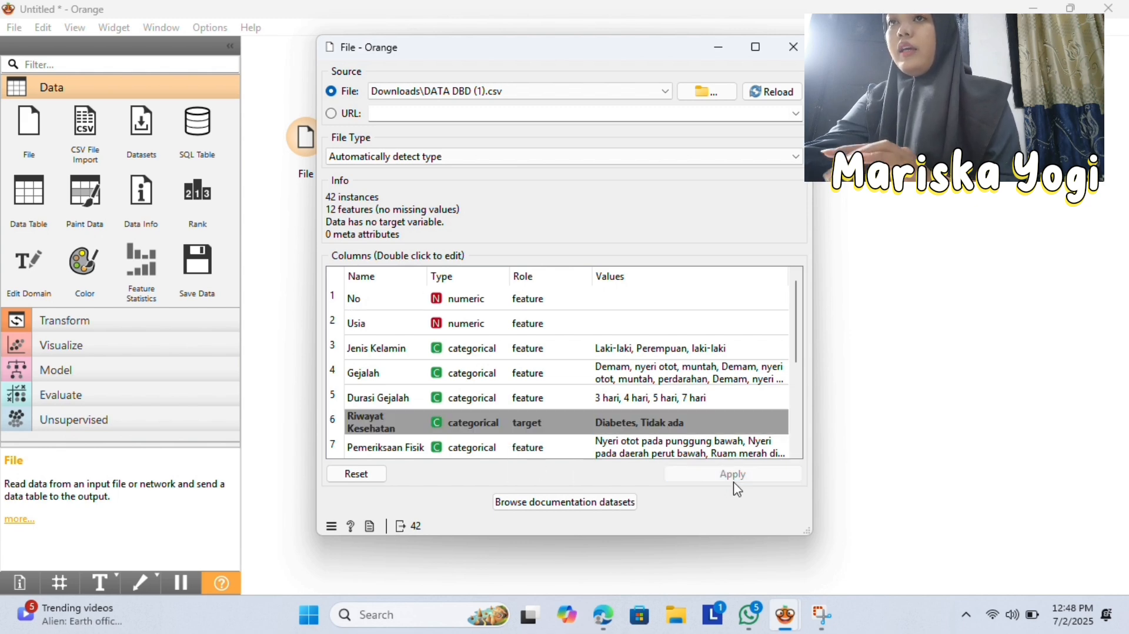
{"action": "left_click", "coordinate": [793, 46]}
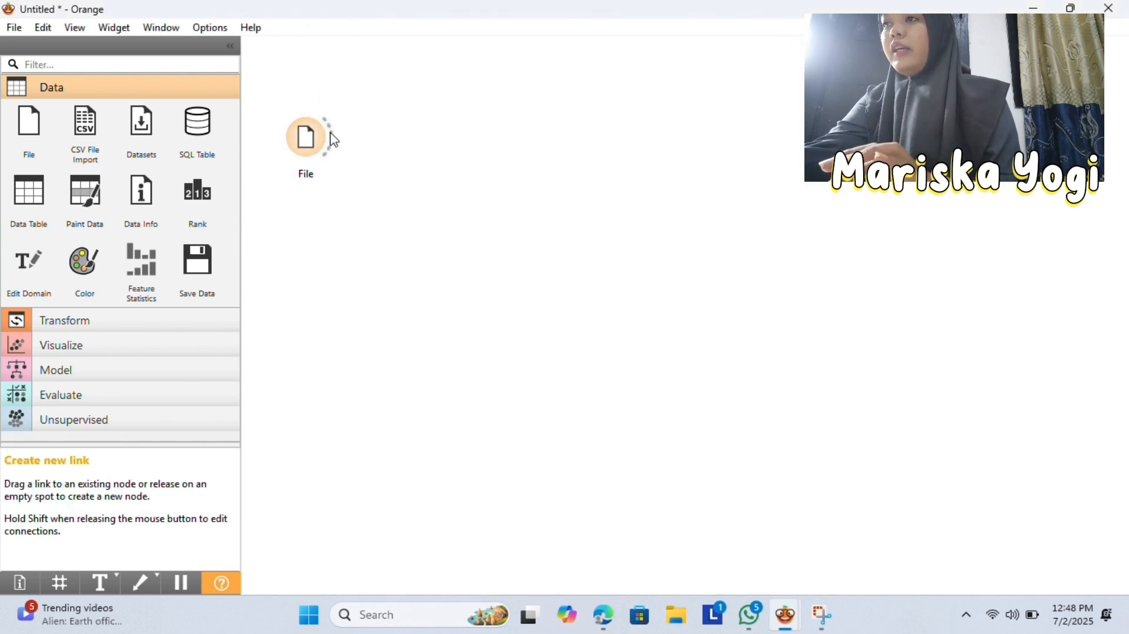
- Add a Data Table linked to the File widget and open it to view the dataset's rows
{"action": "left_click_drag", "start_coordinate": [335, 140], "coordinate": [390, 110]}
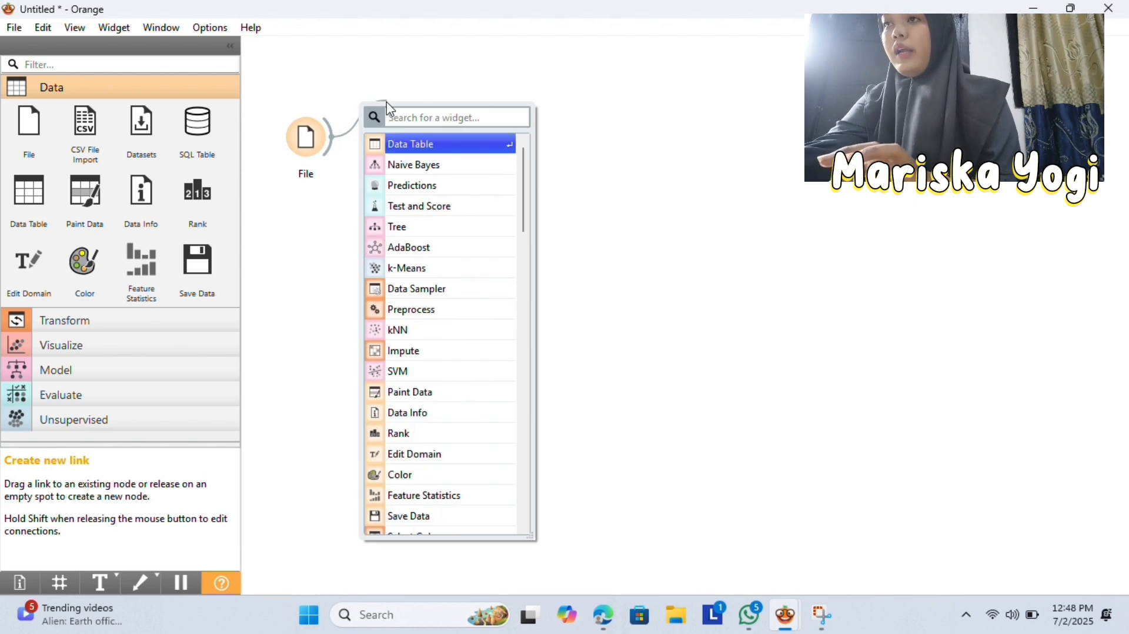
{"action": "left_click", "coordinate": [425, 150]}
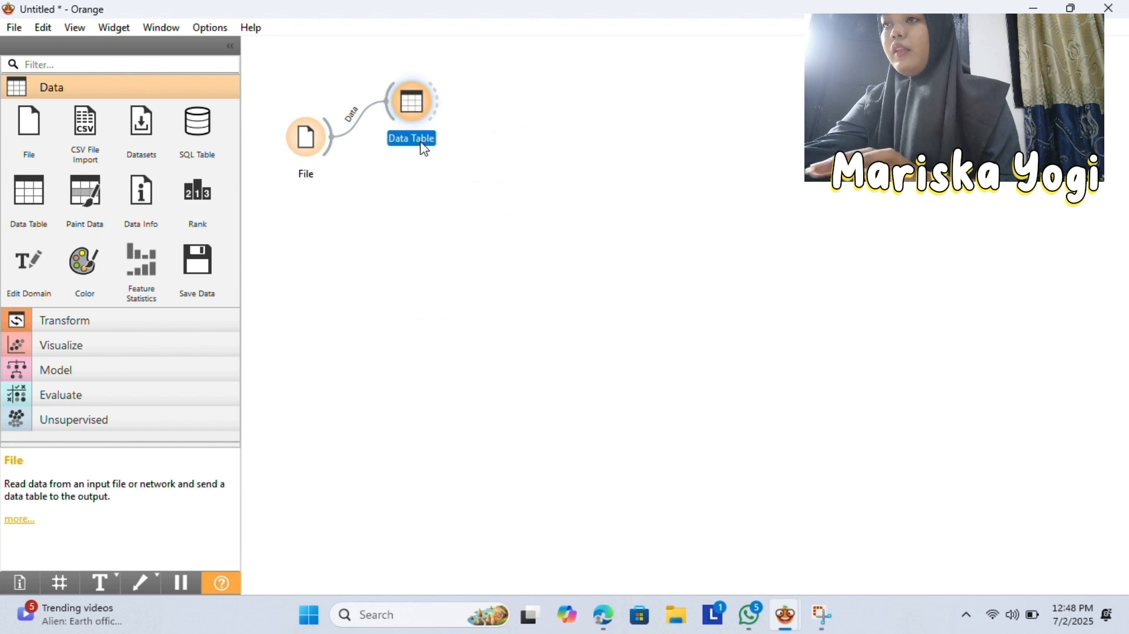
{"action": "double_click", "coordinate": [419, 116]}
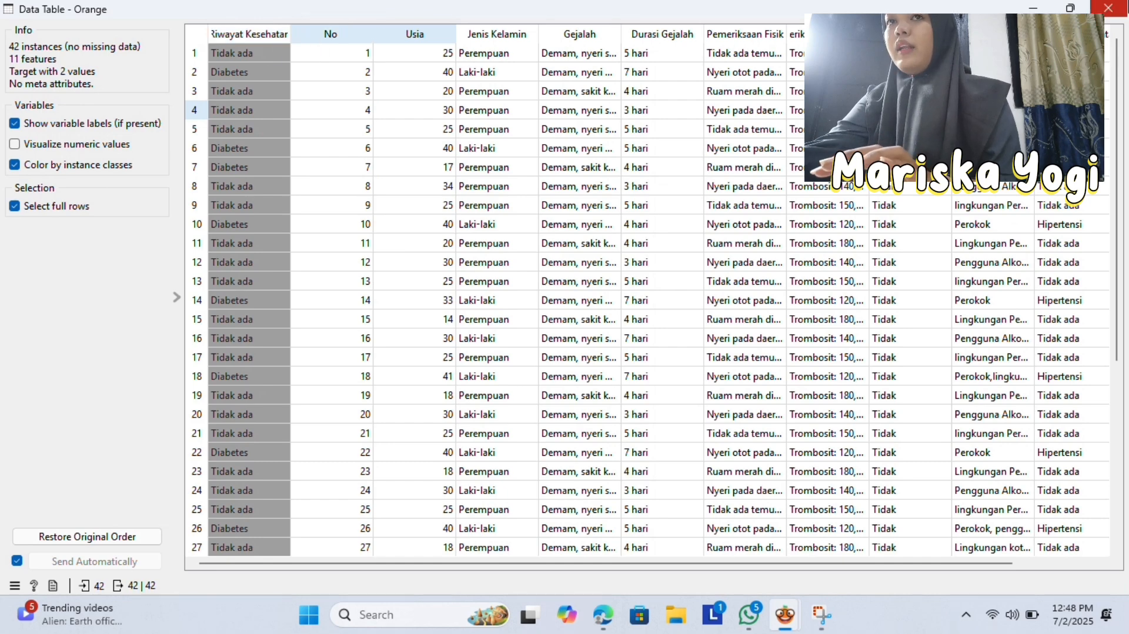
- Add a Naive Bayes widget linked to File and connect a Predictions widget to its model output
{"action": "left_click", "coordinate": [1110, 7]}
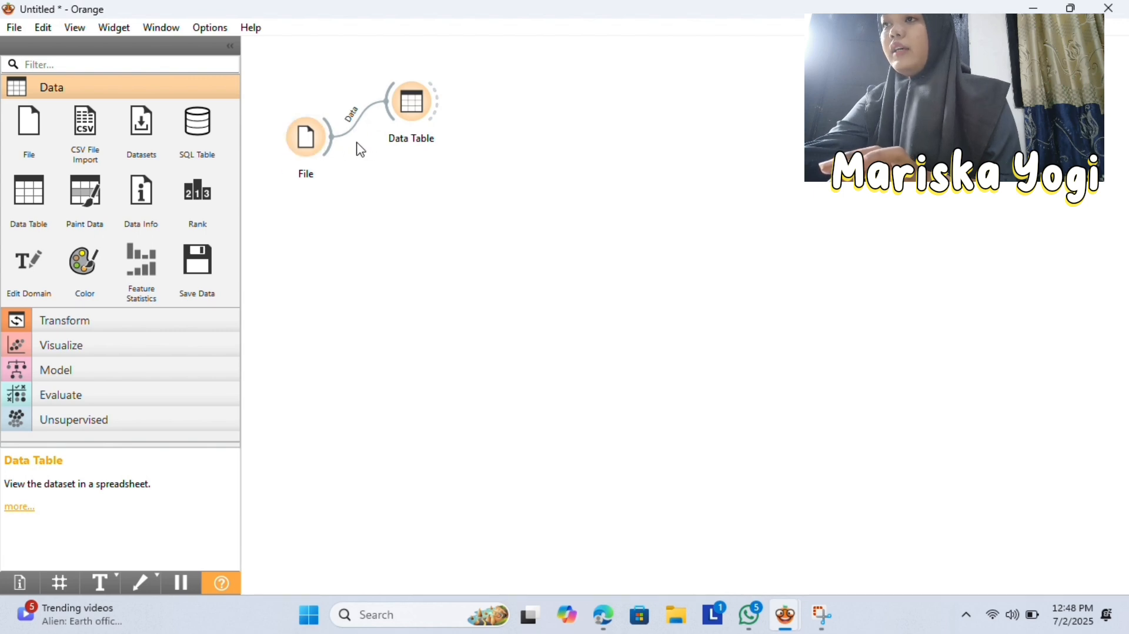
{"action": "left_click_drag", "start_coordinate": [333, 136], "coordinate": [401, 184]}
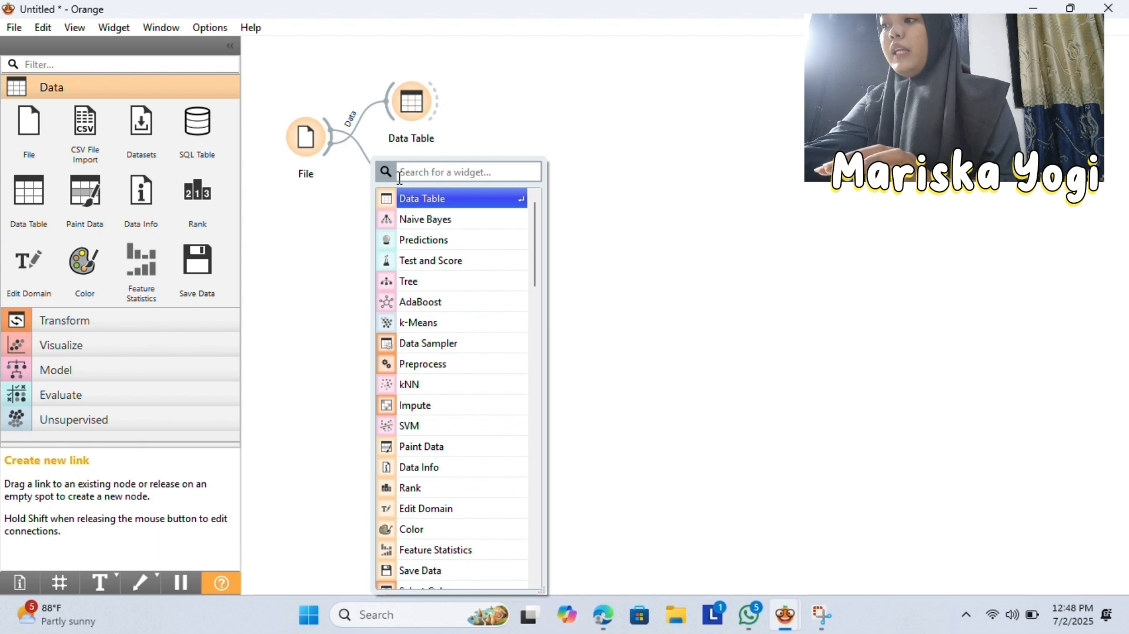
{"action": "left_click", "coordinate": [441, 219]}
{"action": "left_click_drag", "start_coordinate": [449, 179], "coordinate": [519, 166]}
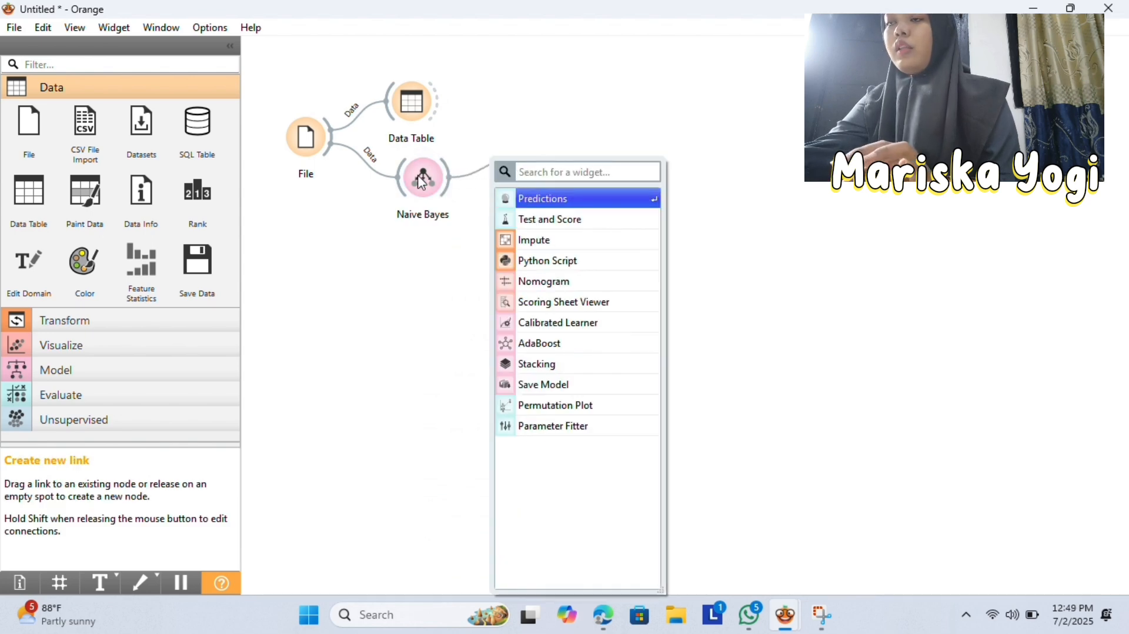
{"action": "left_click", "coordinate": [541, 200]}
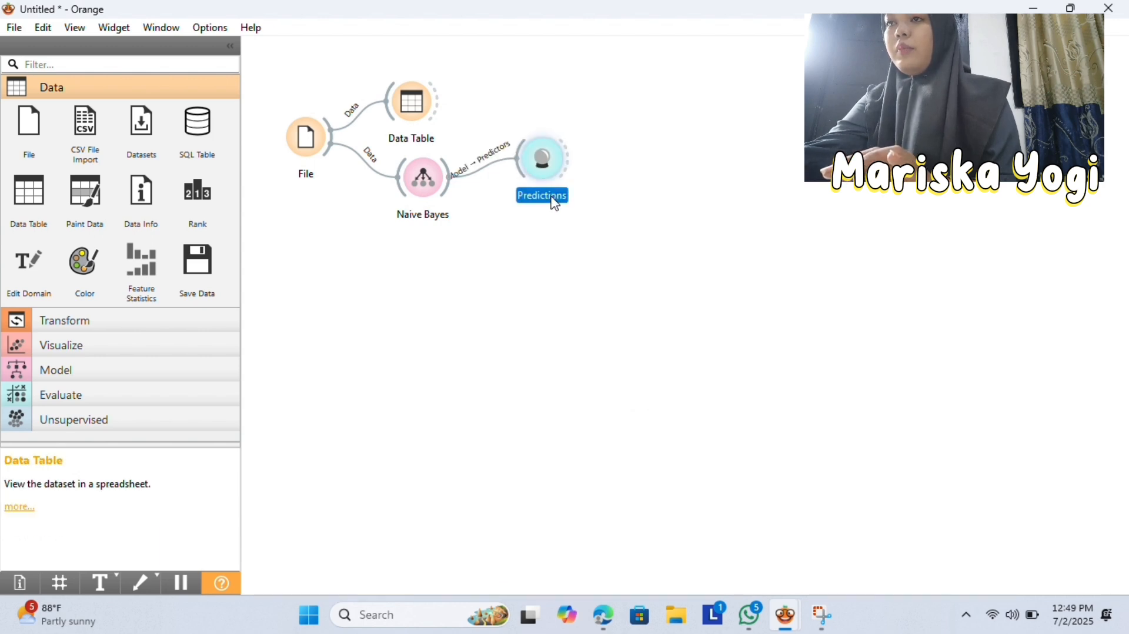
{"action": "double_click", "coordinate": [549, 165]}
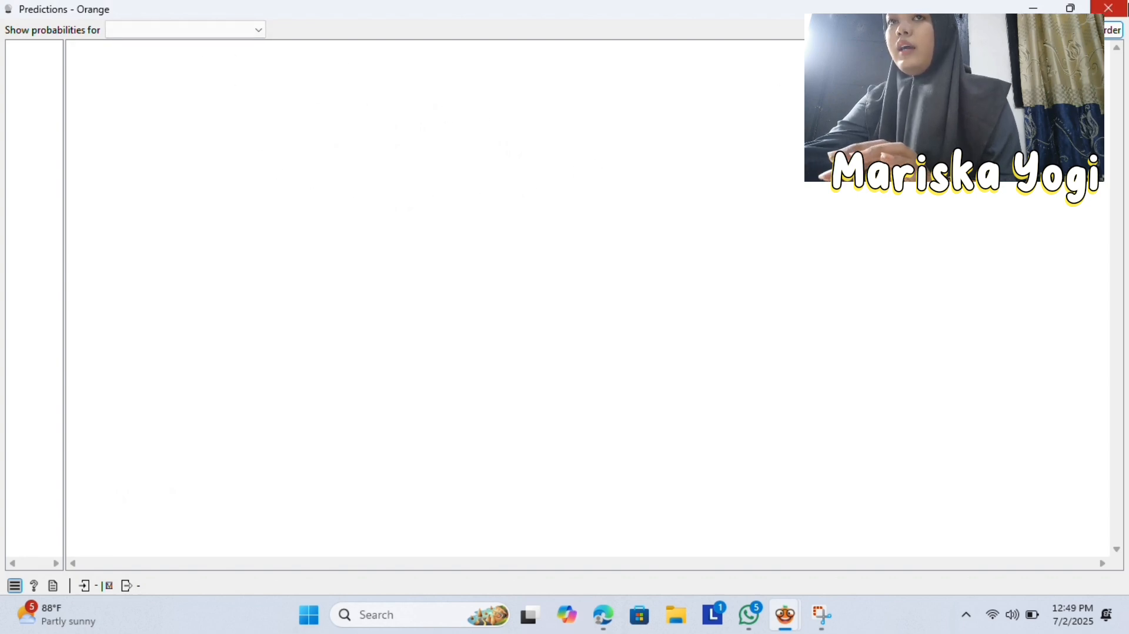
{"action": "left_click", "coordinate": [1110, 8]}
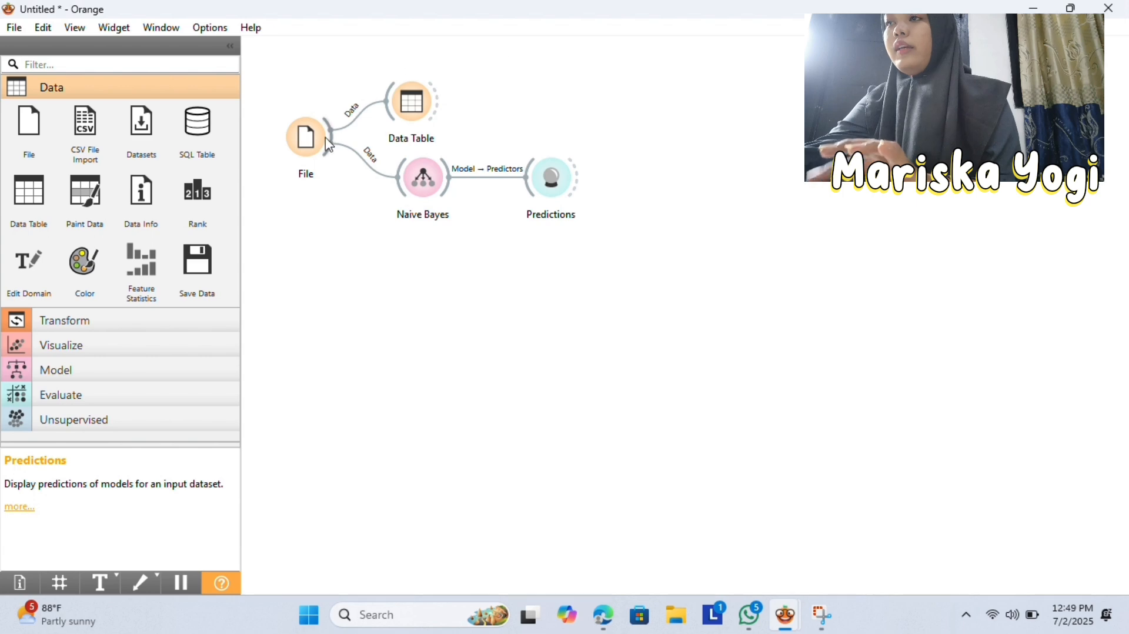
- Link the File widget's data to Predictions and view the Naive Bayes predictions for the dataset
{"action": "left_click_drag", "start_coordinate": [334, 157], "coordinate": [529, 174]}
{"action": "double_click", "coordinate": [552, 179]}
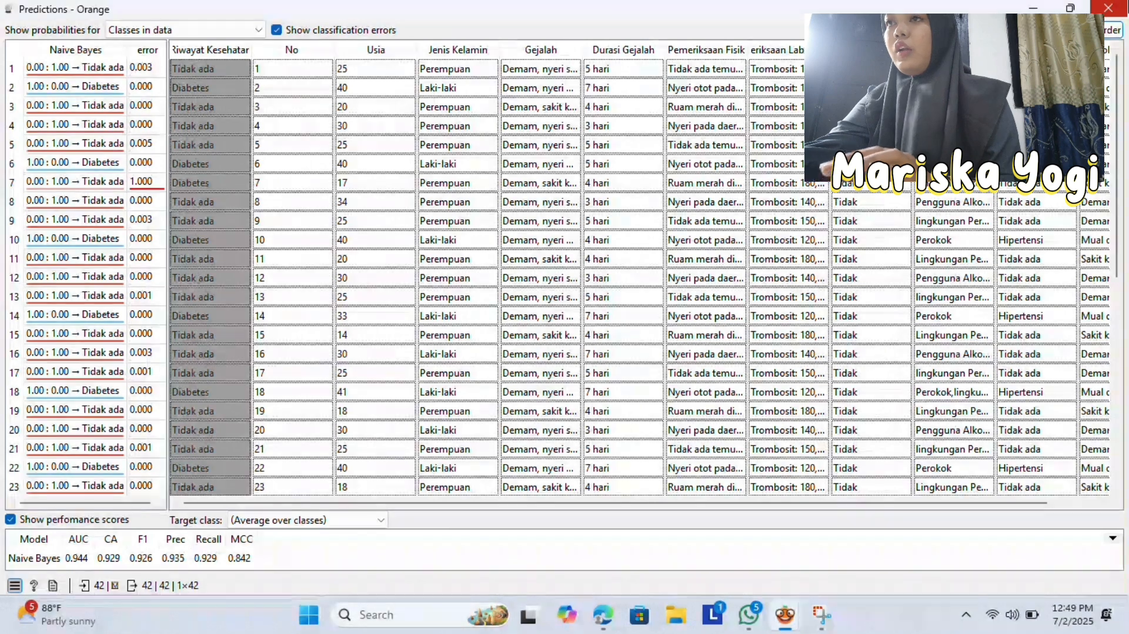
{"action": "left_click", "coordinate": [1109, 7]}
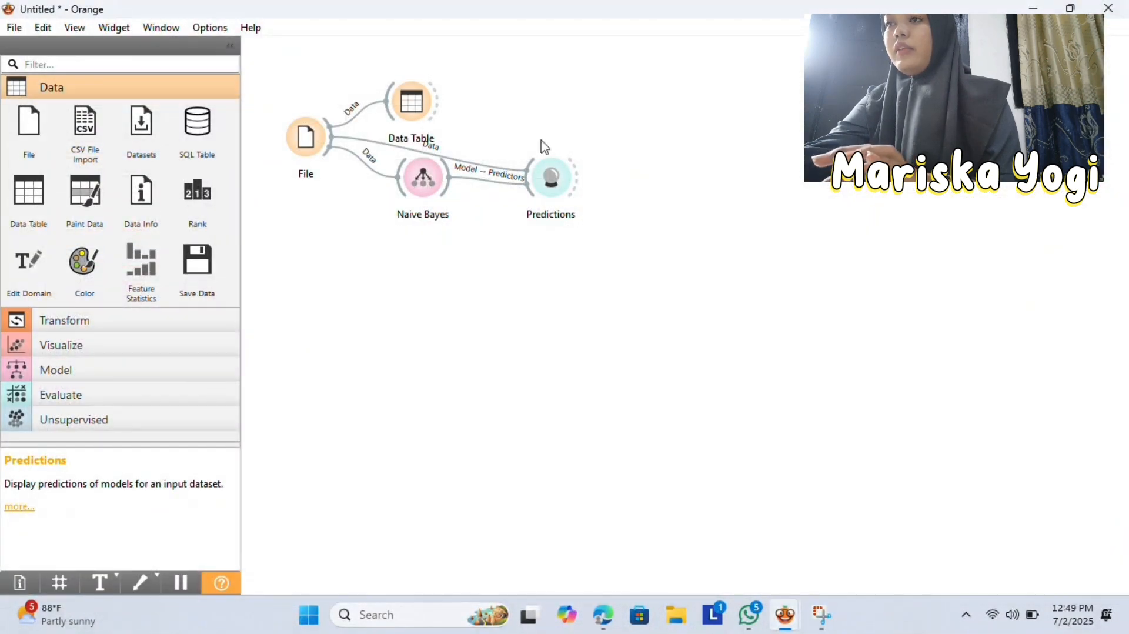
- Add a Test and Score widget that takes its learner from Naive Bayes and its data from File
{"action": "left_click_drag", "start_coordinate": [449, 185], "coordinate": [542, 268]}
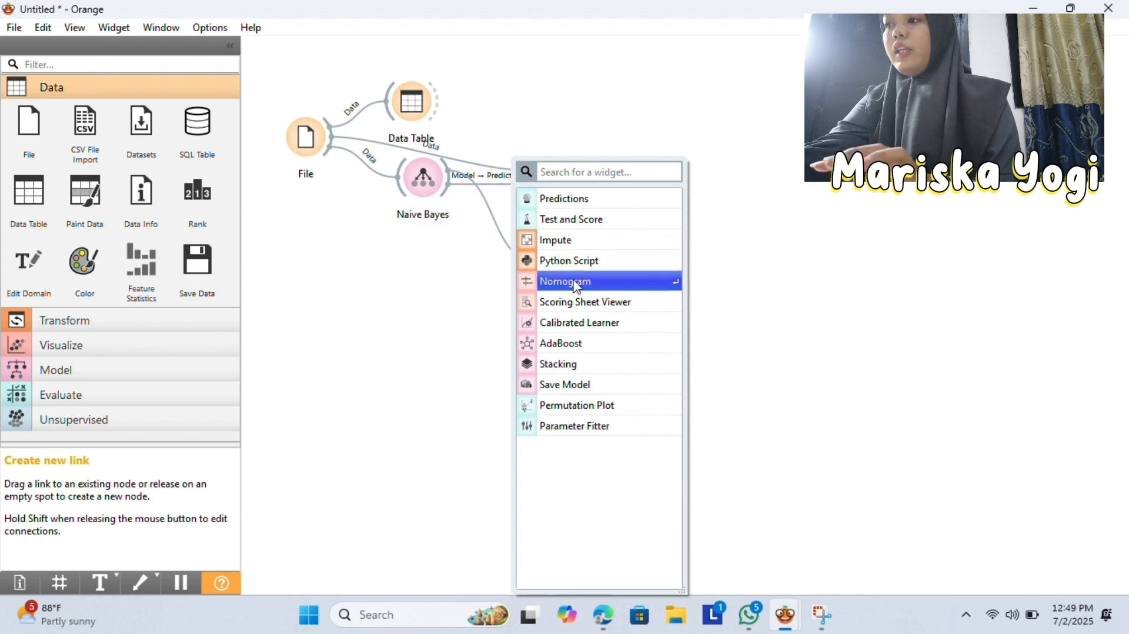
{"action": "left_click", "coordinate": [594, 219]}
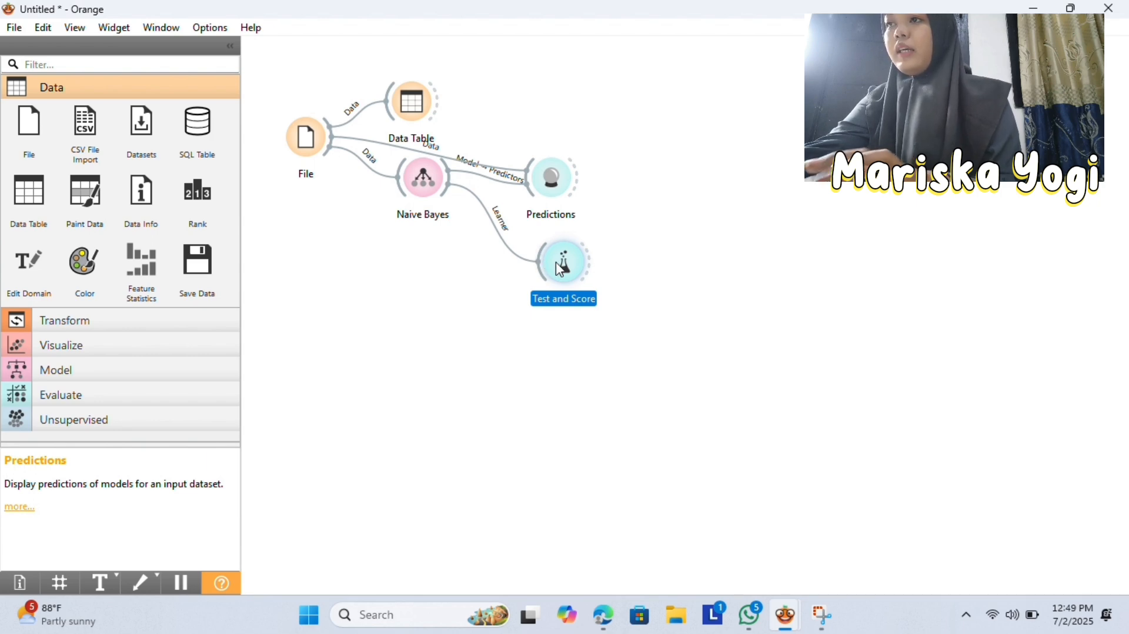
{"action": "left_click_drag", "start_coordinate": [328, 150], "coordinate": [559, 262]}
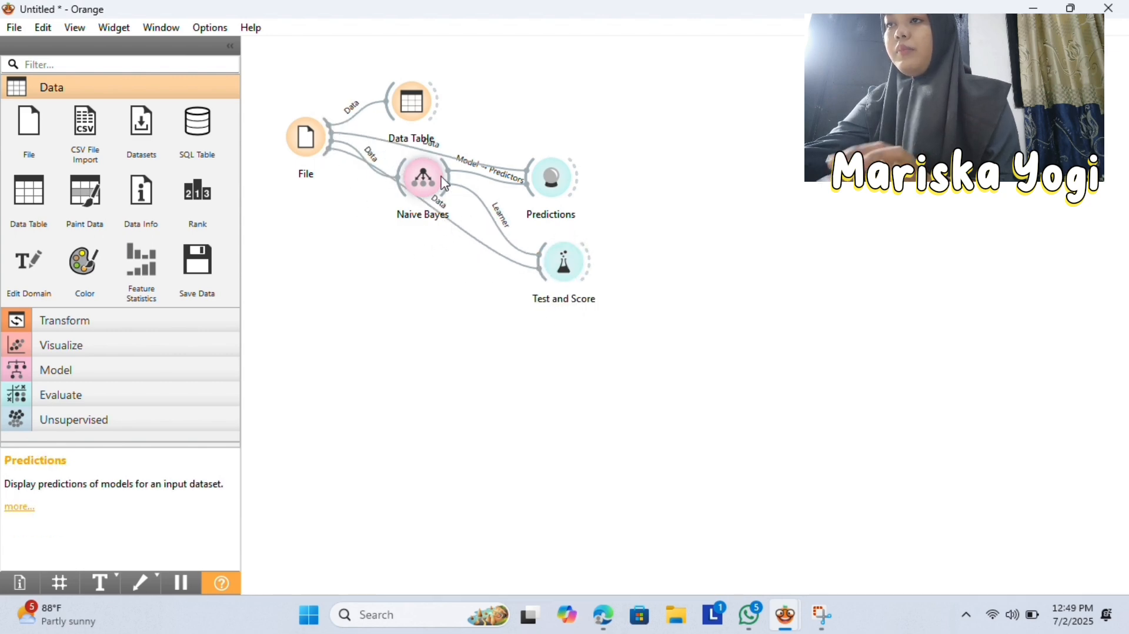
- Space out the Predictions and Naive Bayes widgets on the canvas and open Test and Score
{"action": "left_click_drag", "start_coordinate": [559, 186], "coordinate": [609, 140]}
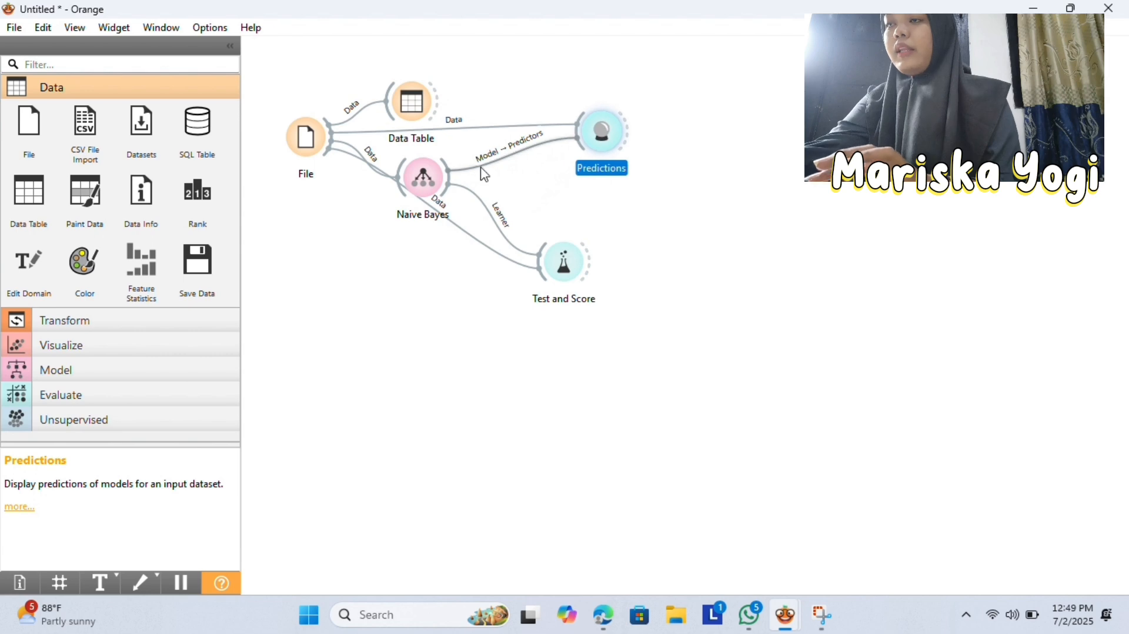
{"action": "left_click_drag", "start_coordinate": [442, 177], "coordinate": [477, 170]}
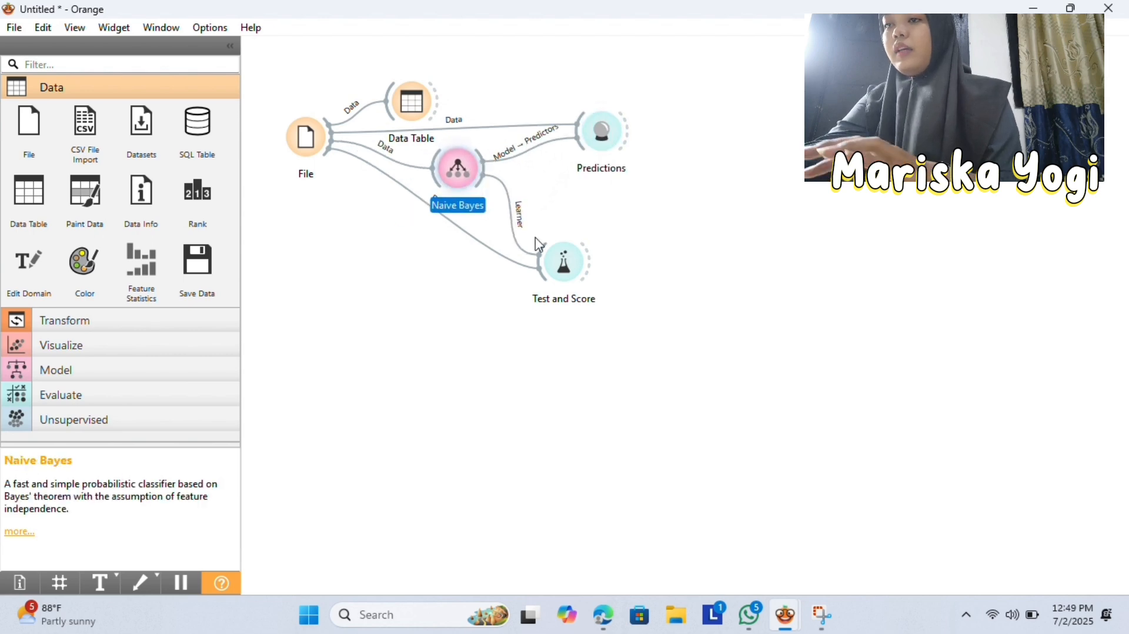
{"action": "double_click", "coordinate": [569, 266]}
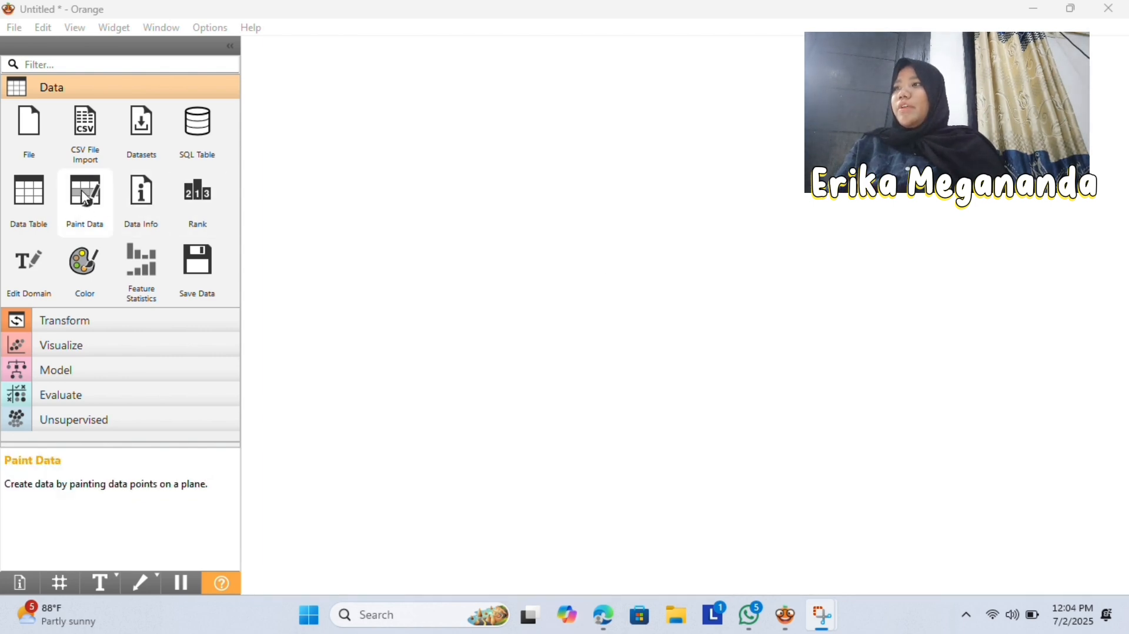
- Place a File widget on the empty canvas and check its DATA DBD (1).csv source and columns
{"action": "mouse_move", "coordinate": [30, 126]}
{"action": "left_mouse_down"}
{"action": "mouse_move", "coordinate": [227, 124]}
{"action": "mouse_move", "coordinate": [307, 102]}
{"action": "left_mouse_up"}
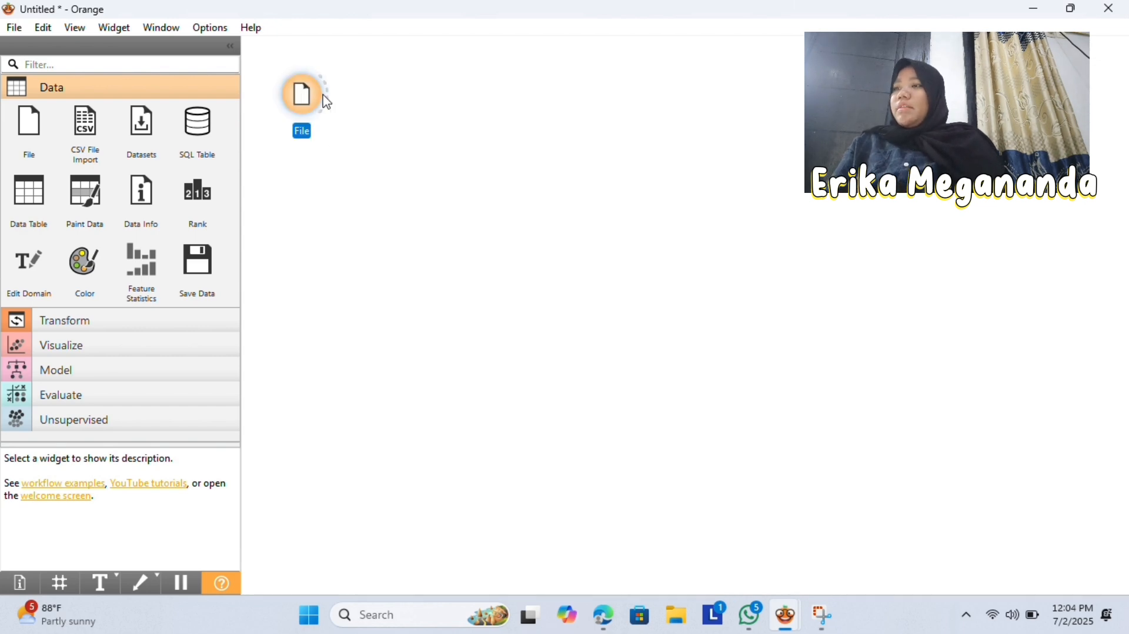
{"action": "double_click", "coordinate": [310, 104]}
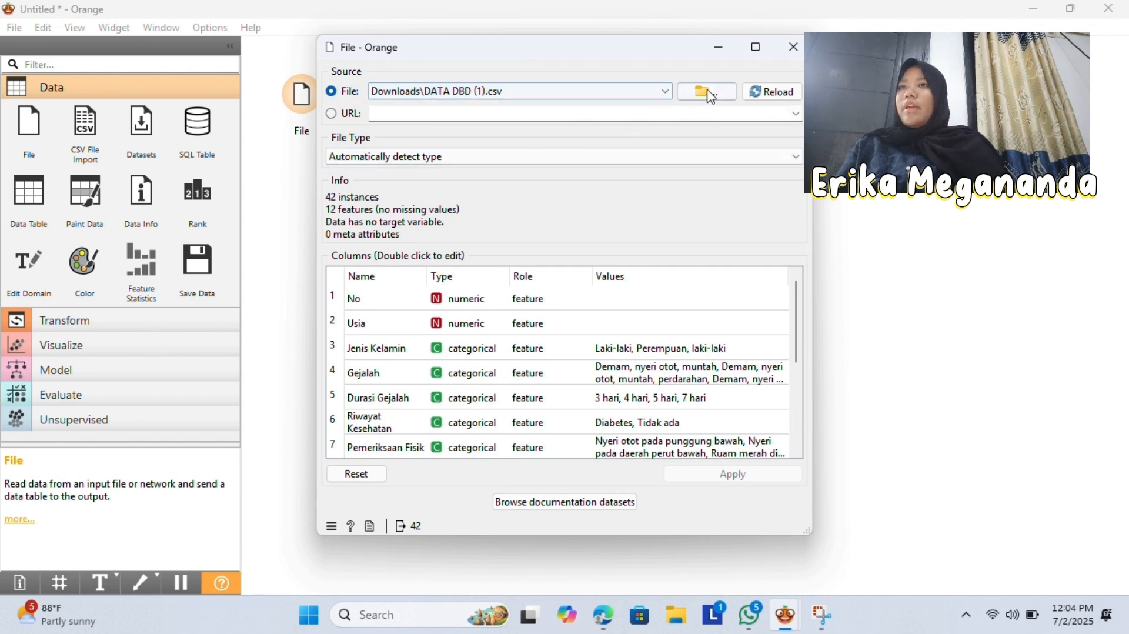
{"action": "left_click", "coordinate": [800, 50]}
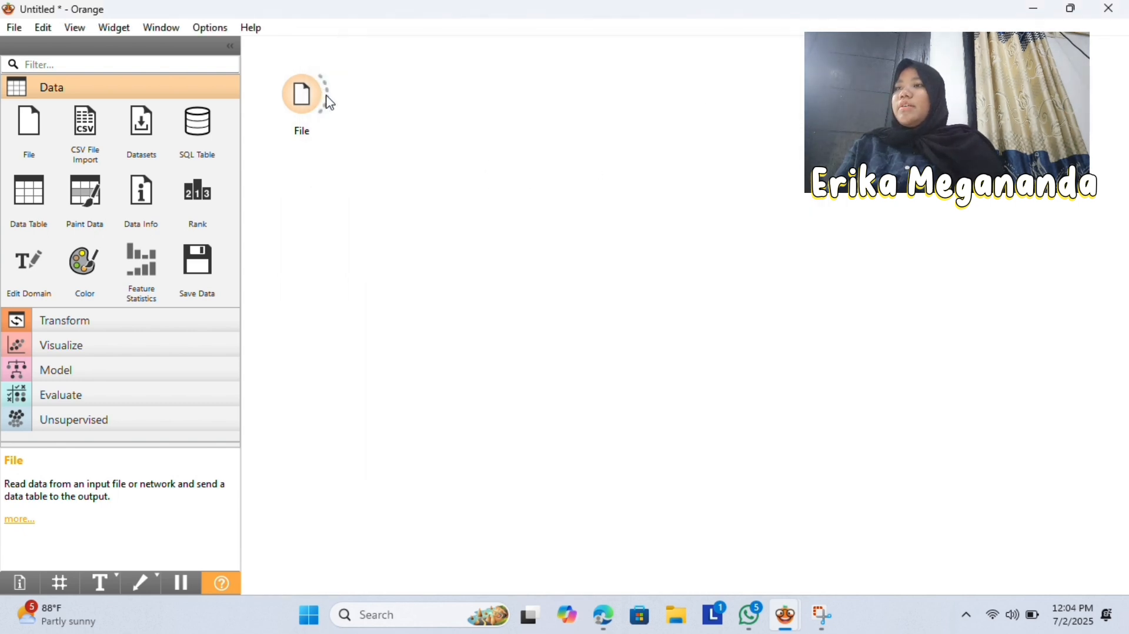
- Add a Data Table linked to the File widget and look through the dataset's columns in it
{"action": "left_click_drag", "start_coordinate": [331, 103], "coordinate": [383, 76]}
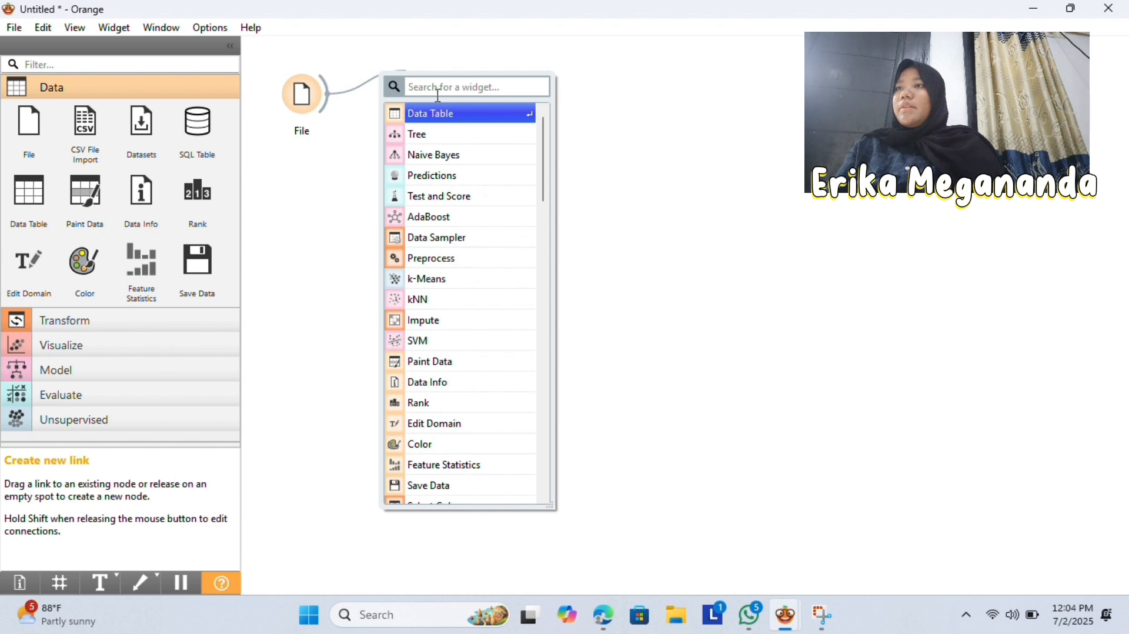
{"action": "left_click", "coordinate": [452, 116]}
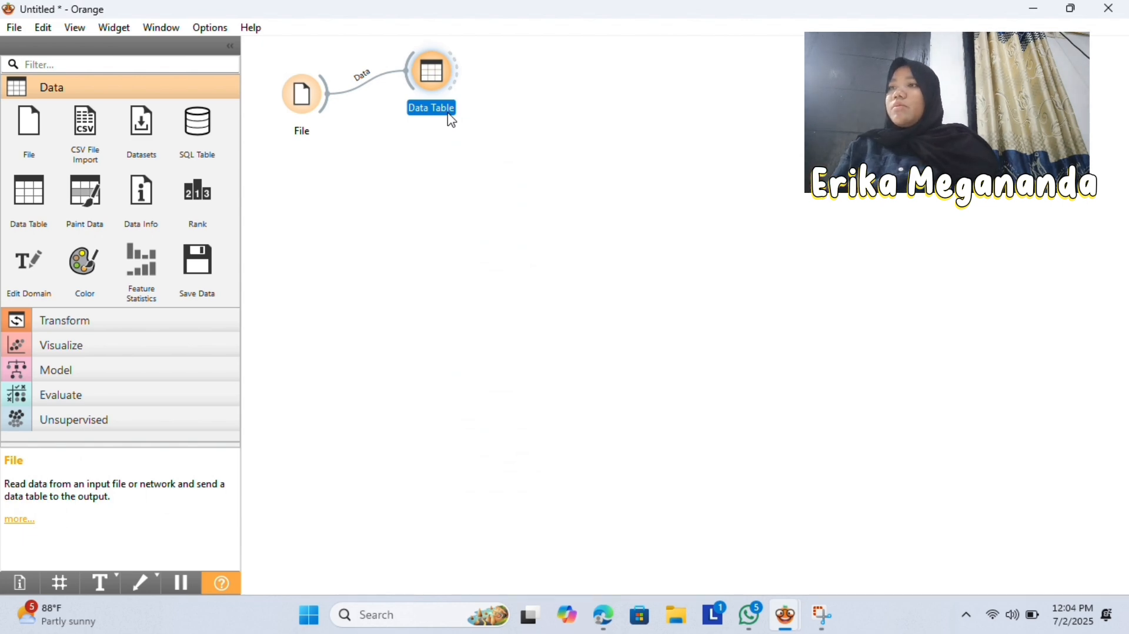
{"action": "double_click", "coordinate": [435, 82]}
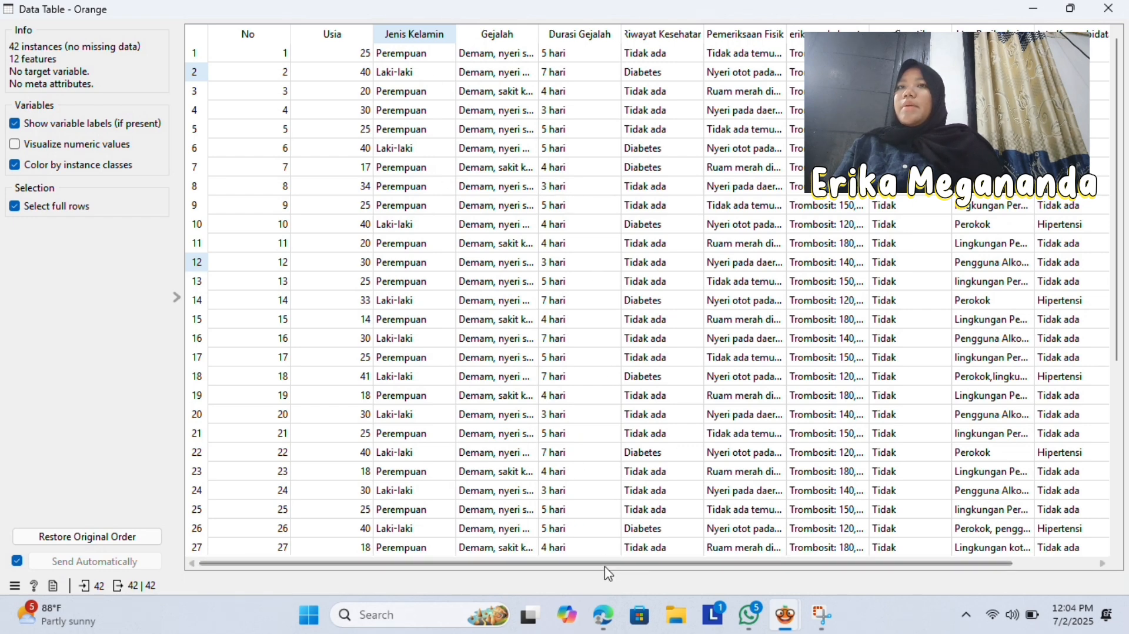
{"action": "left_click_drag", "start_coordinate": [605, 565], "coordinate": [814, 592]}
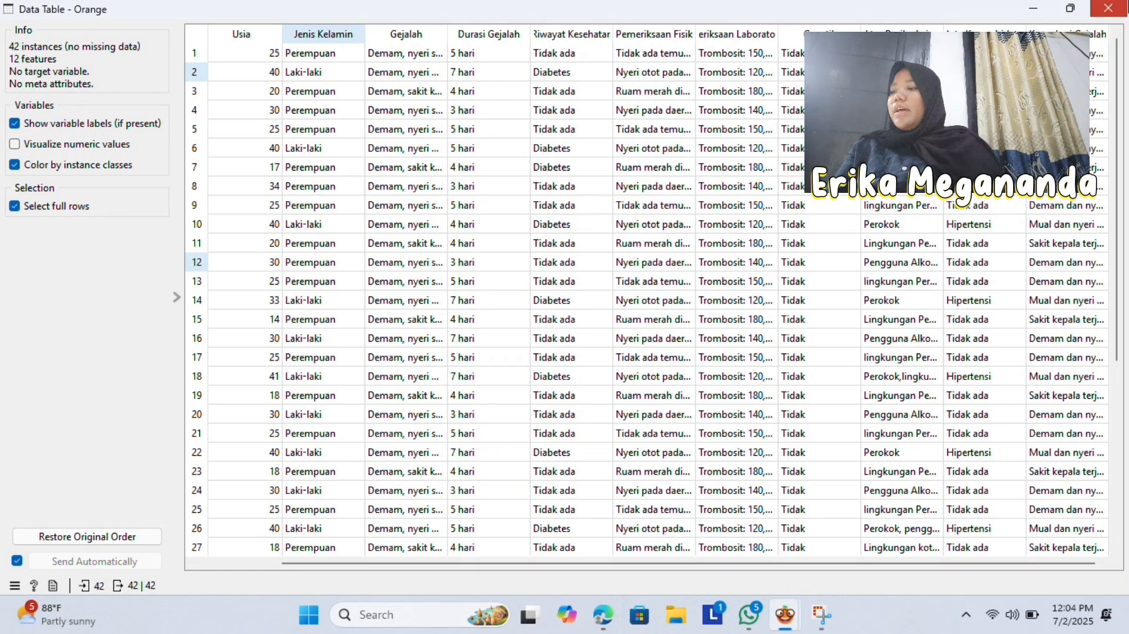
{"action": "left_click", "coordinate": [1108, 9]}
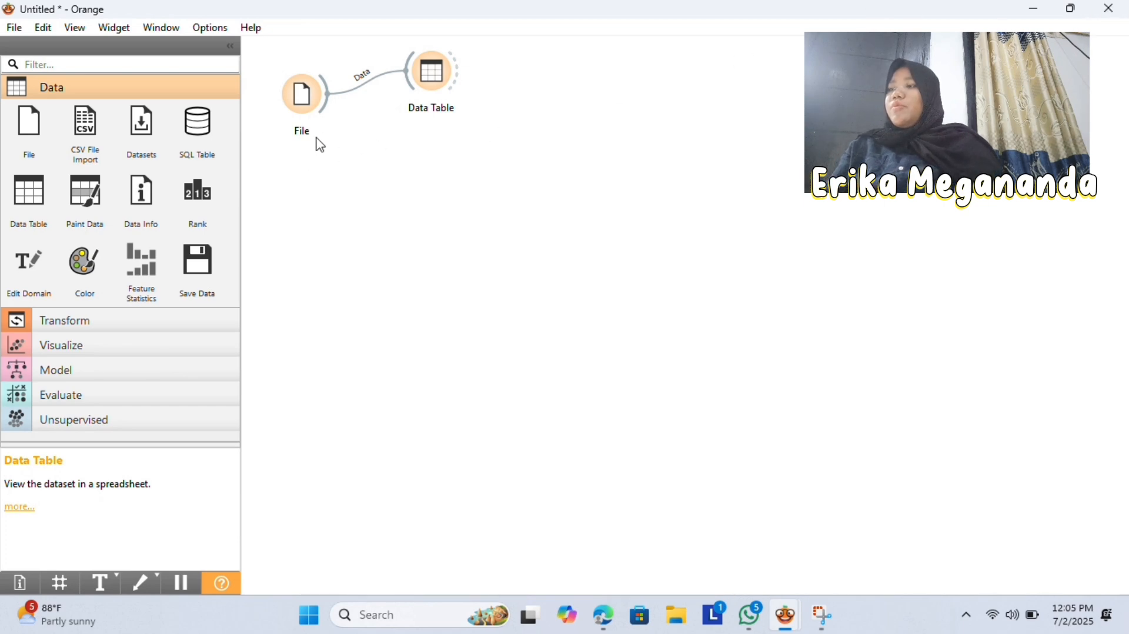
- Add a k-Means widget linked to the File widget and review its clustering settings
{"action": "left_click_drag", "start_coordinate": [326, 94], "coordinate": [380, 163]}
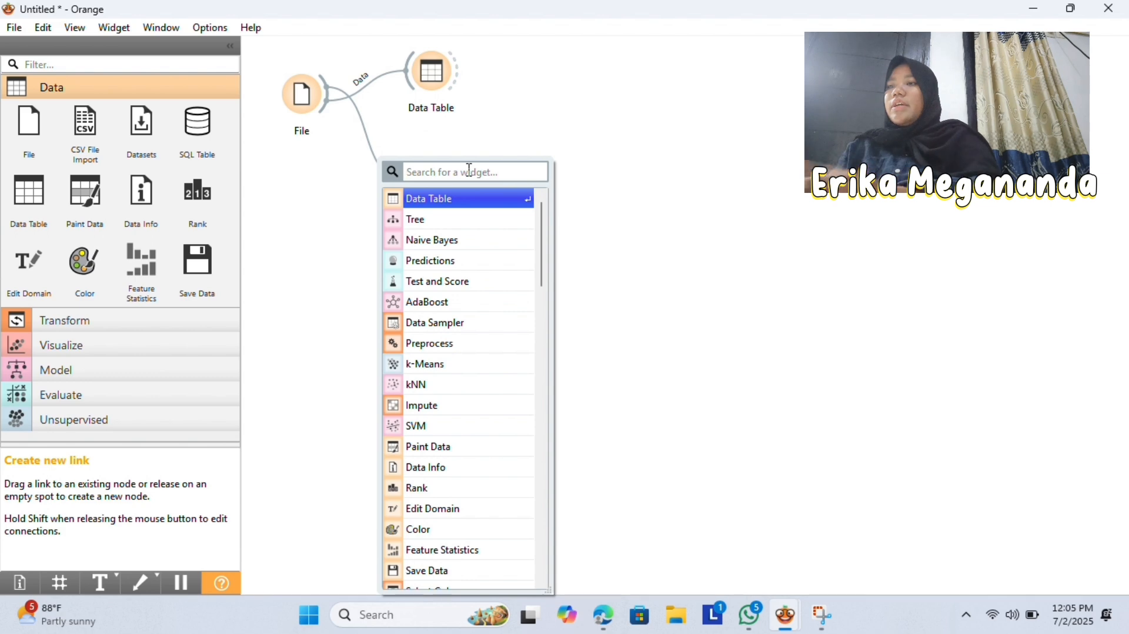
{"action": "type", "text": "k"}
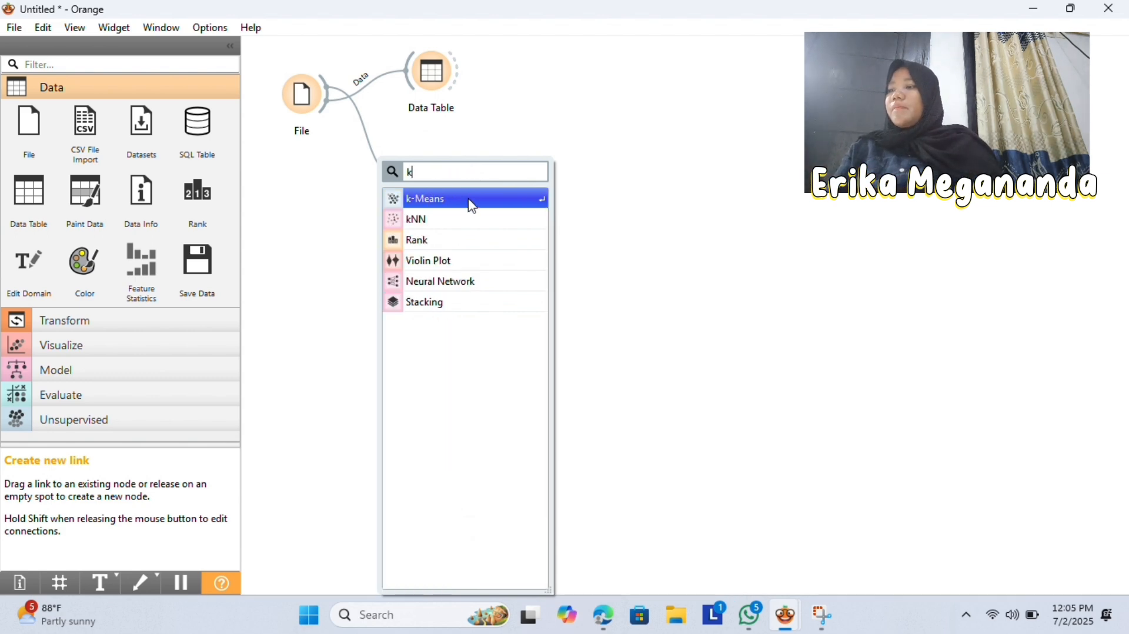
{"action": "left_click", "coordinate": [472, 200]}
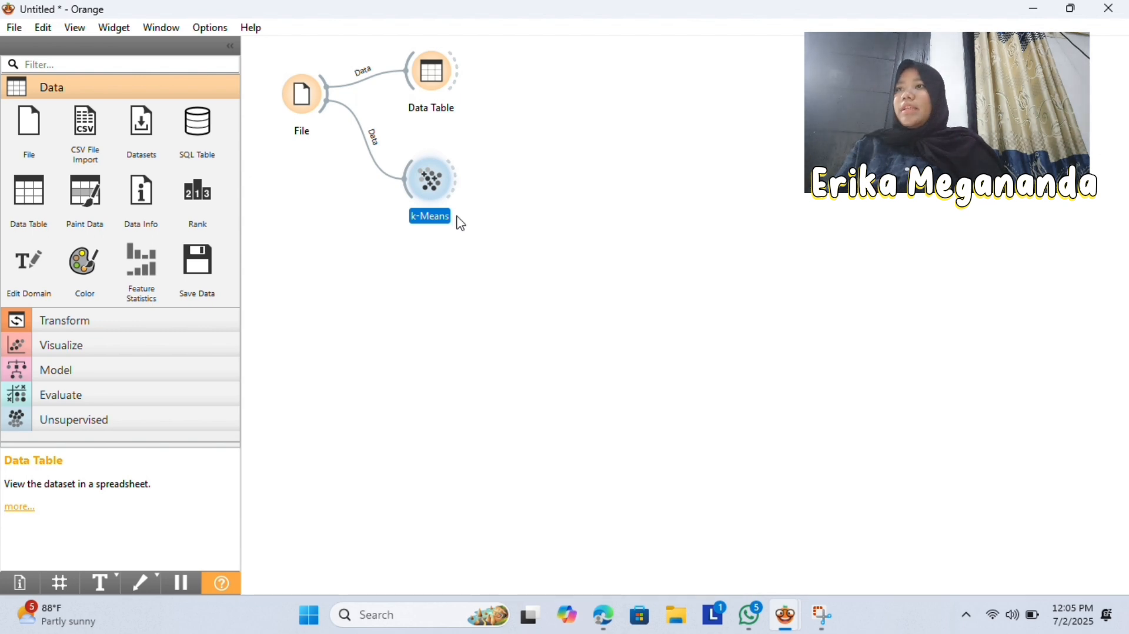
{"action": "double_click", "coordinate": [424, 177]}
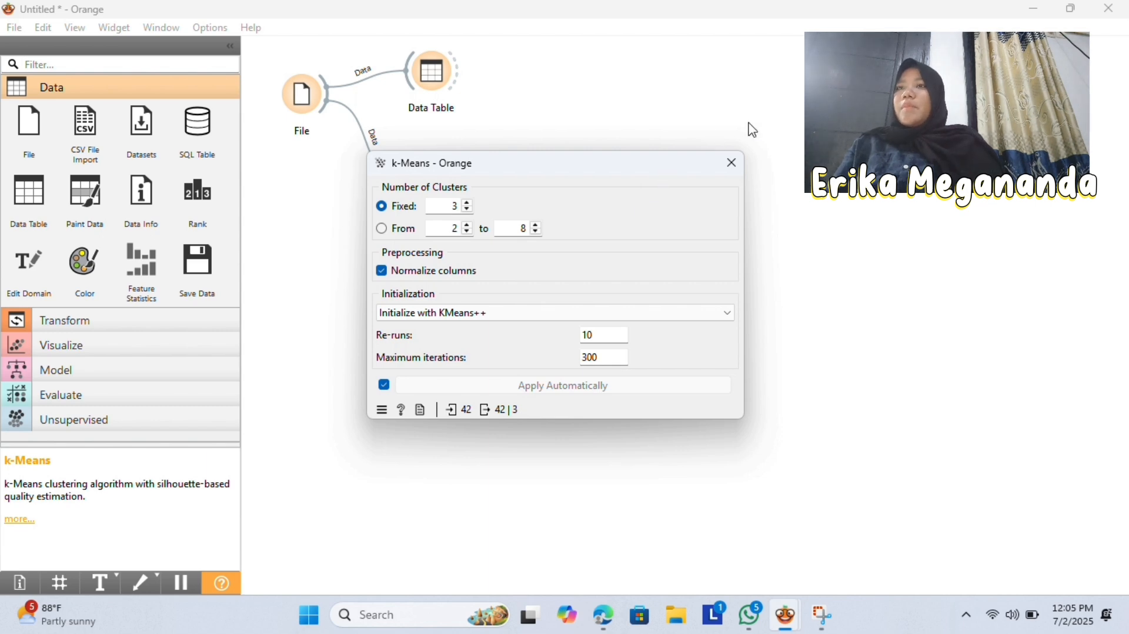
{"action": "left_click", "coordinate": [732, 165]}
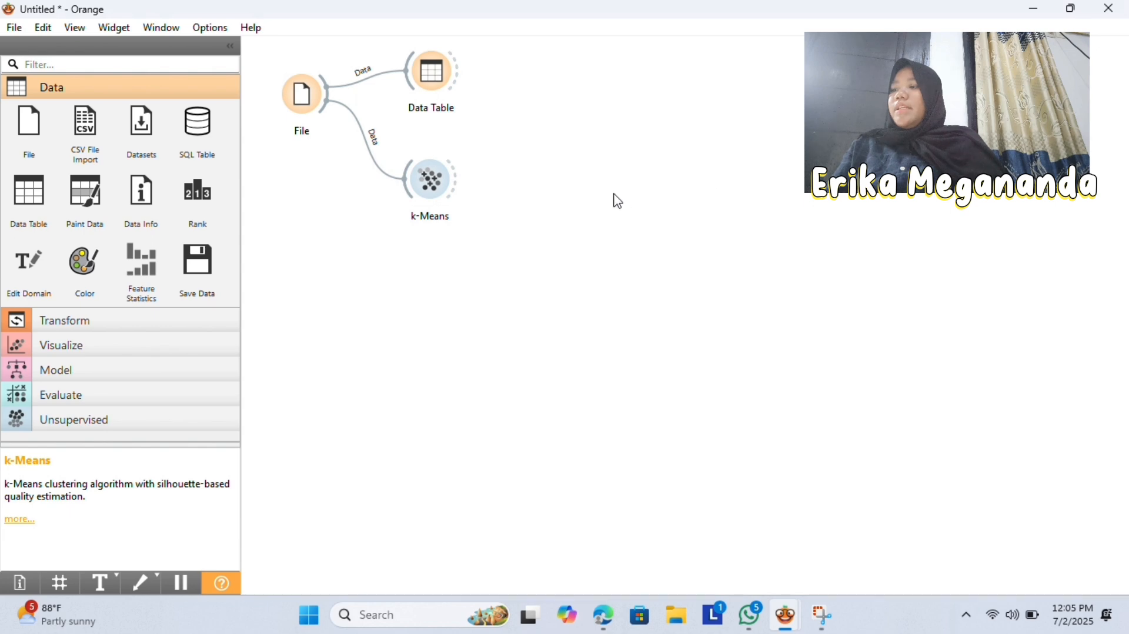
- Connect a Scatter Plot to k-Means and view the clusters by Riwayat Kesehatan and Usia
{"action": "left_click_drag", "start_coordinate": [461, 177], "coordinate": [559, 127]}
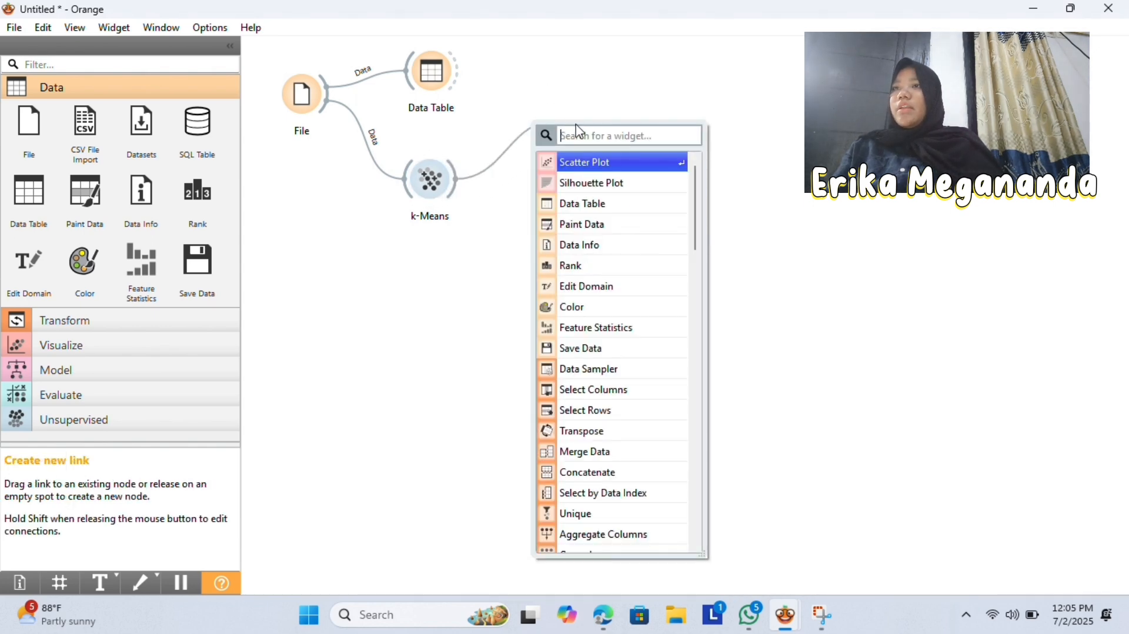
{"action": "left_click", "coordinate": [621, 167]}
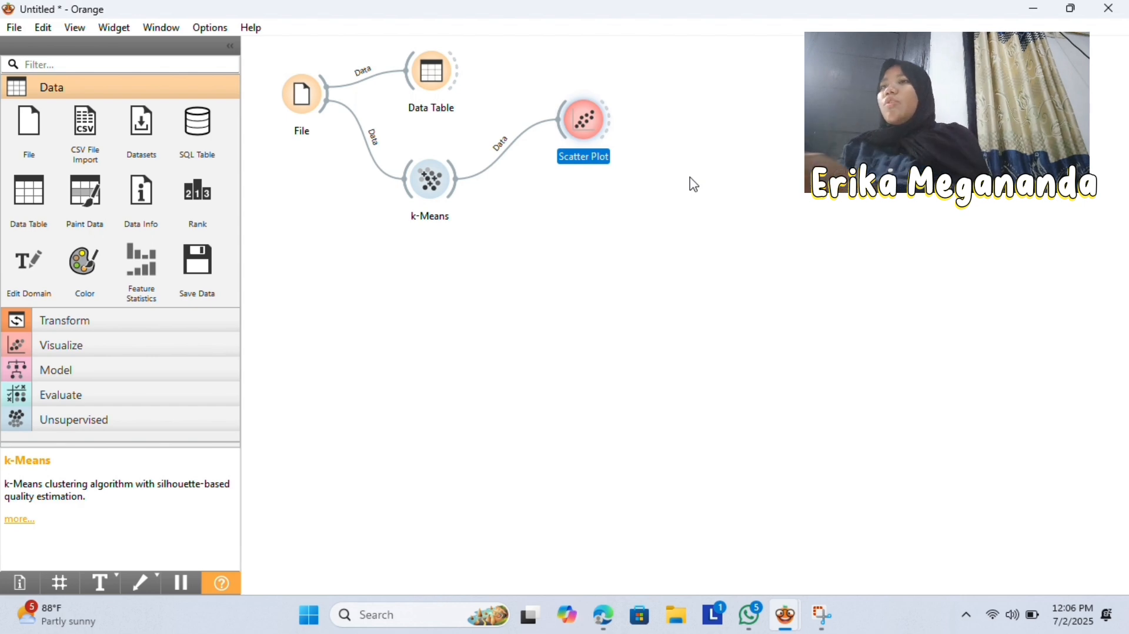
{"action": "double_click", "coordinate": [601, 125]}
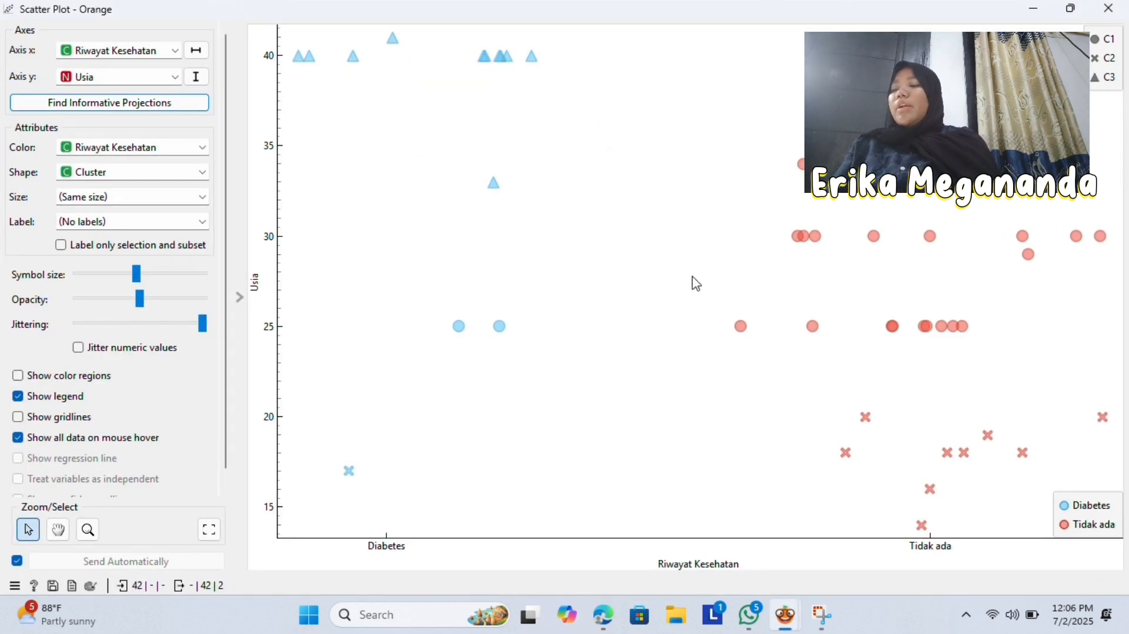
{"action": "left_click", "coordinate": [1109, 8]}
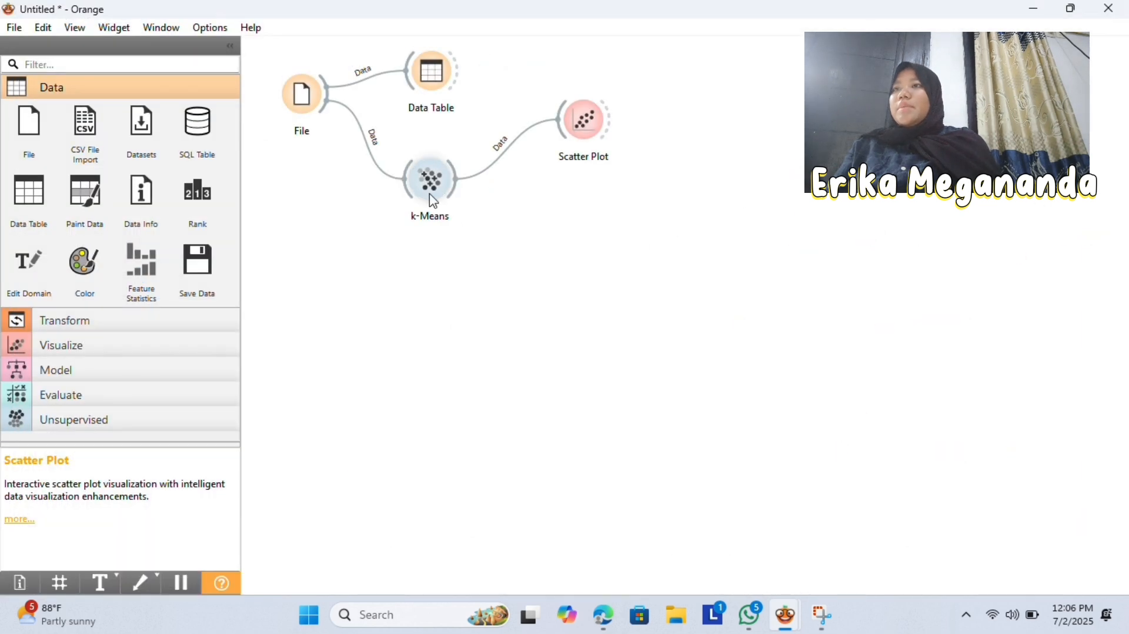
- Connect a Silhouette Plot to k-Means and view the silhouettes grouped by Jenis Kelamin
{"action": "left_click_drag", "start_coordinate": [458, 202], "coordinate": [615, 249]}
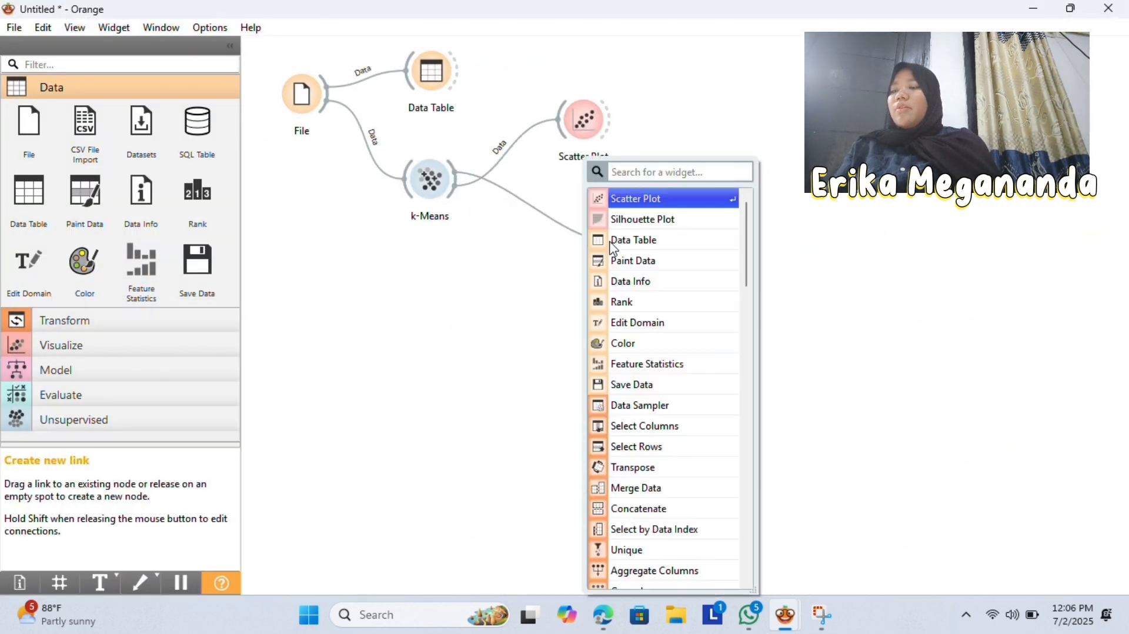
{"action": "left_click", "coordinate": [685, 223]}
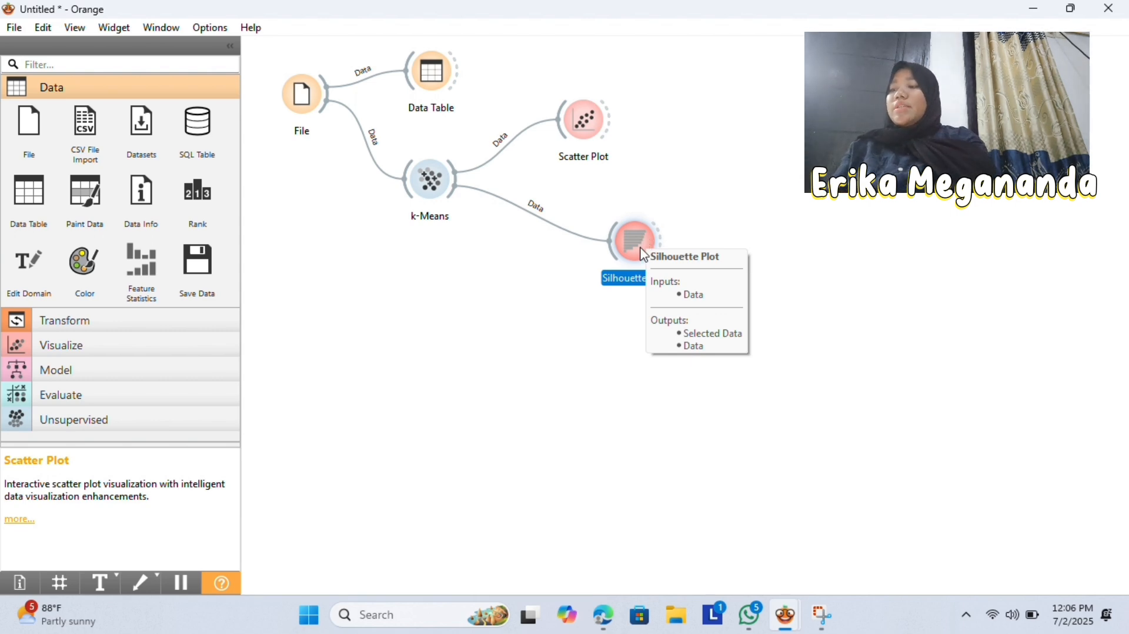
{"action": "double_click", "coordinate": [638, 239]}
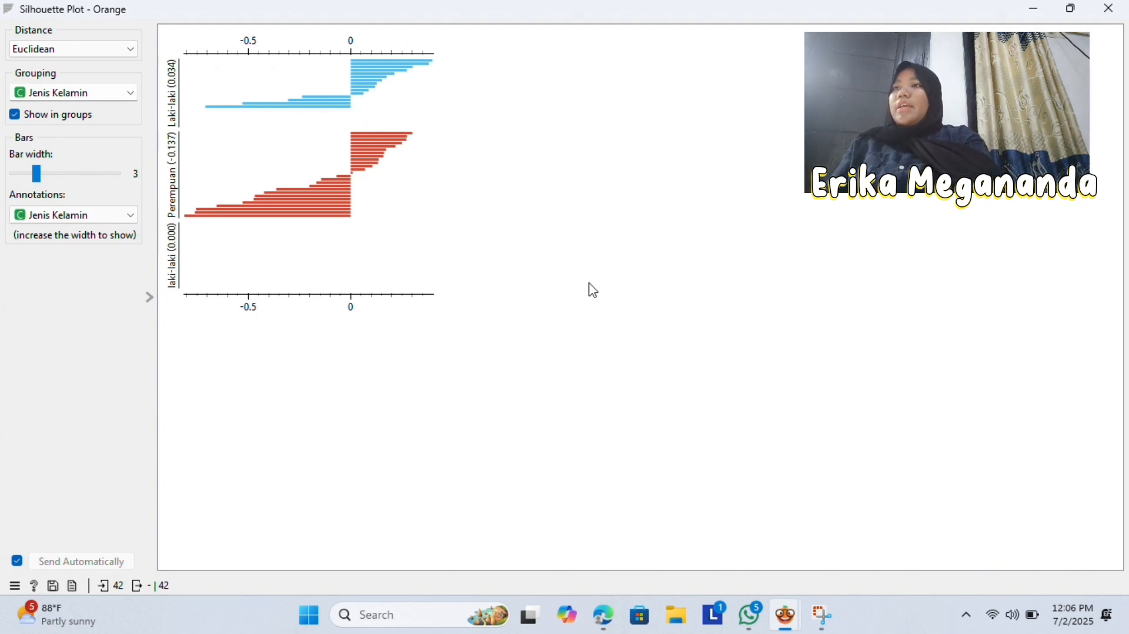
{"action": "left_click", "coordinate": [1125, 7]}
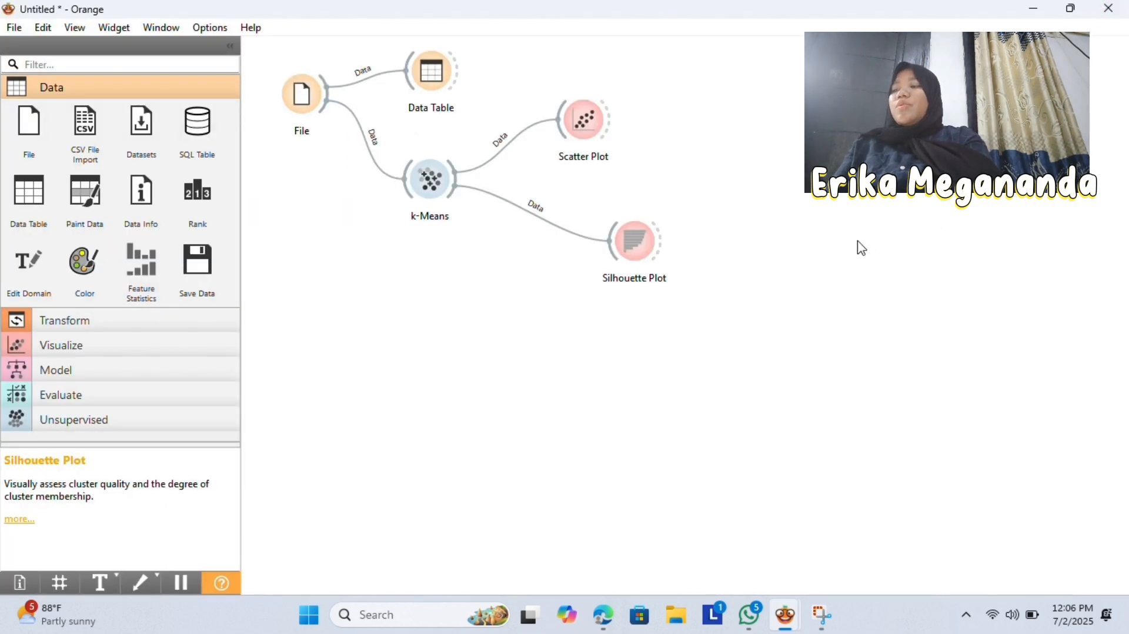
- Re-examine the cluster distribution in the Scatter Plot
{"action": "left_click", "coordinate": [587, 121]}
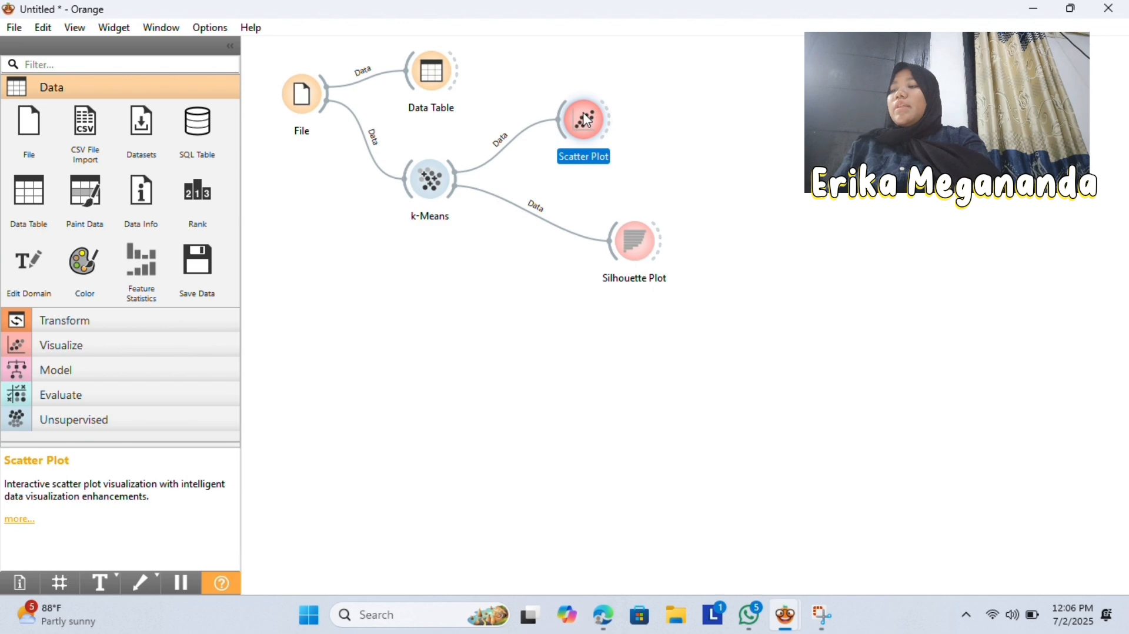
{"action": "double_click", "coordinate": [587, 121]}
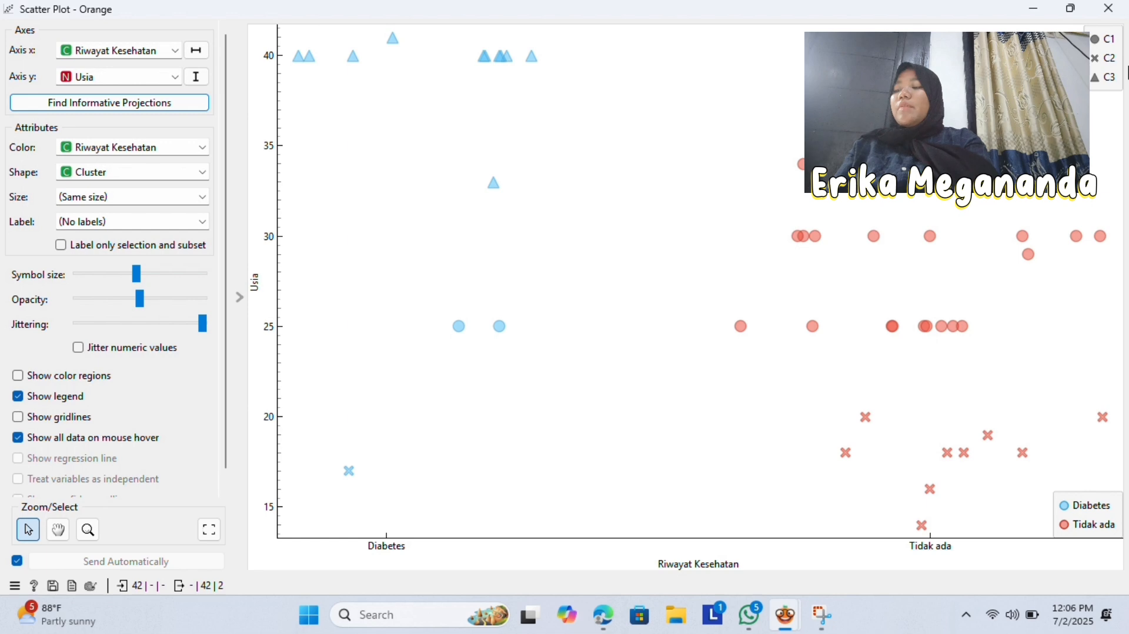
{"action": "left_click", "coordinate": [1101, 8]}
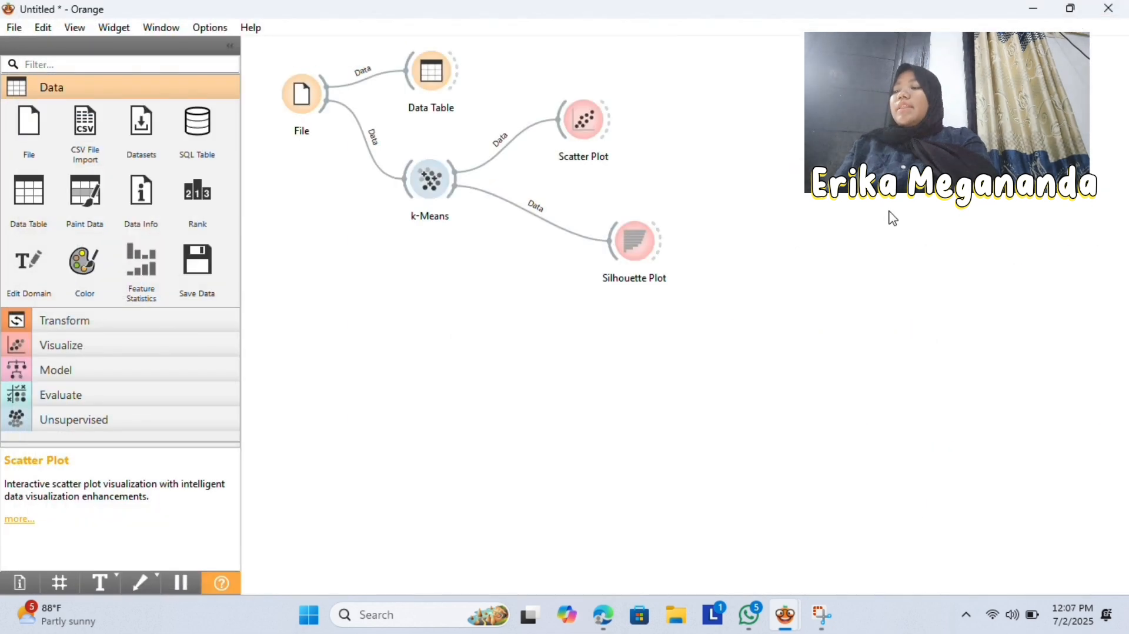